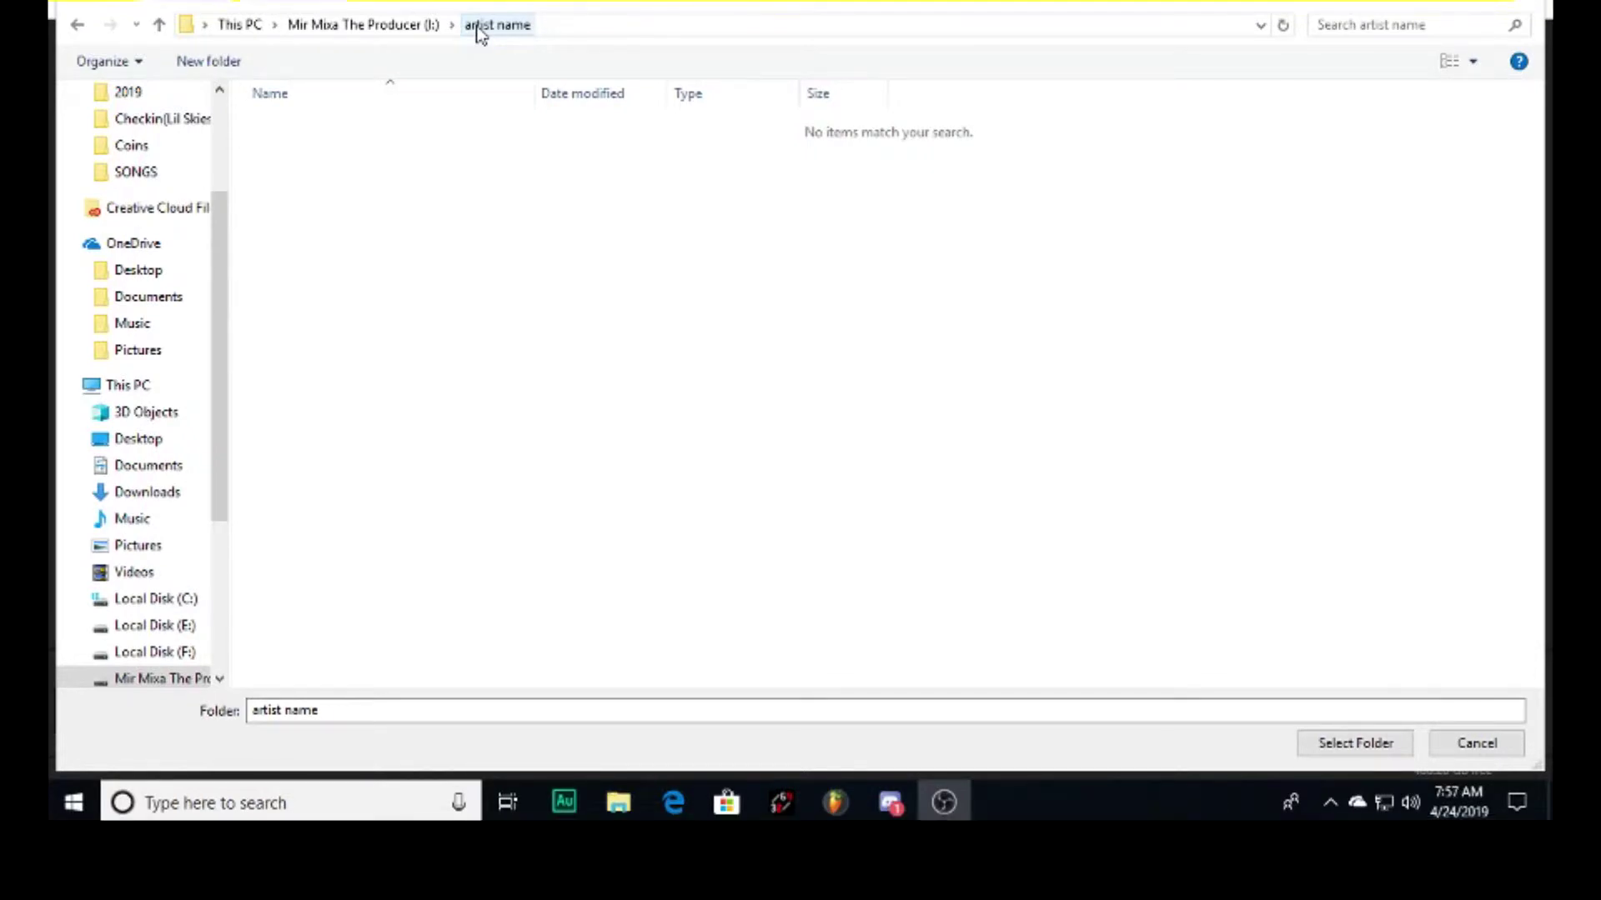
Create a new folder inside artist name and name it sessions
click(383, 163)
right_click(383, 163)
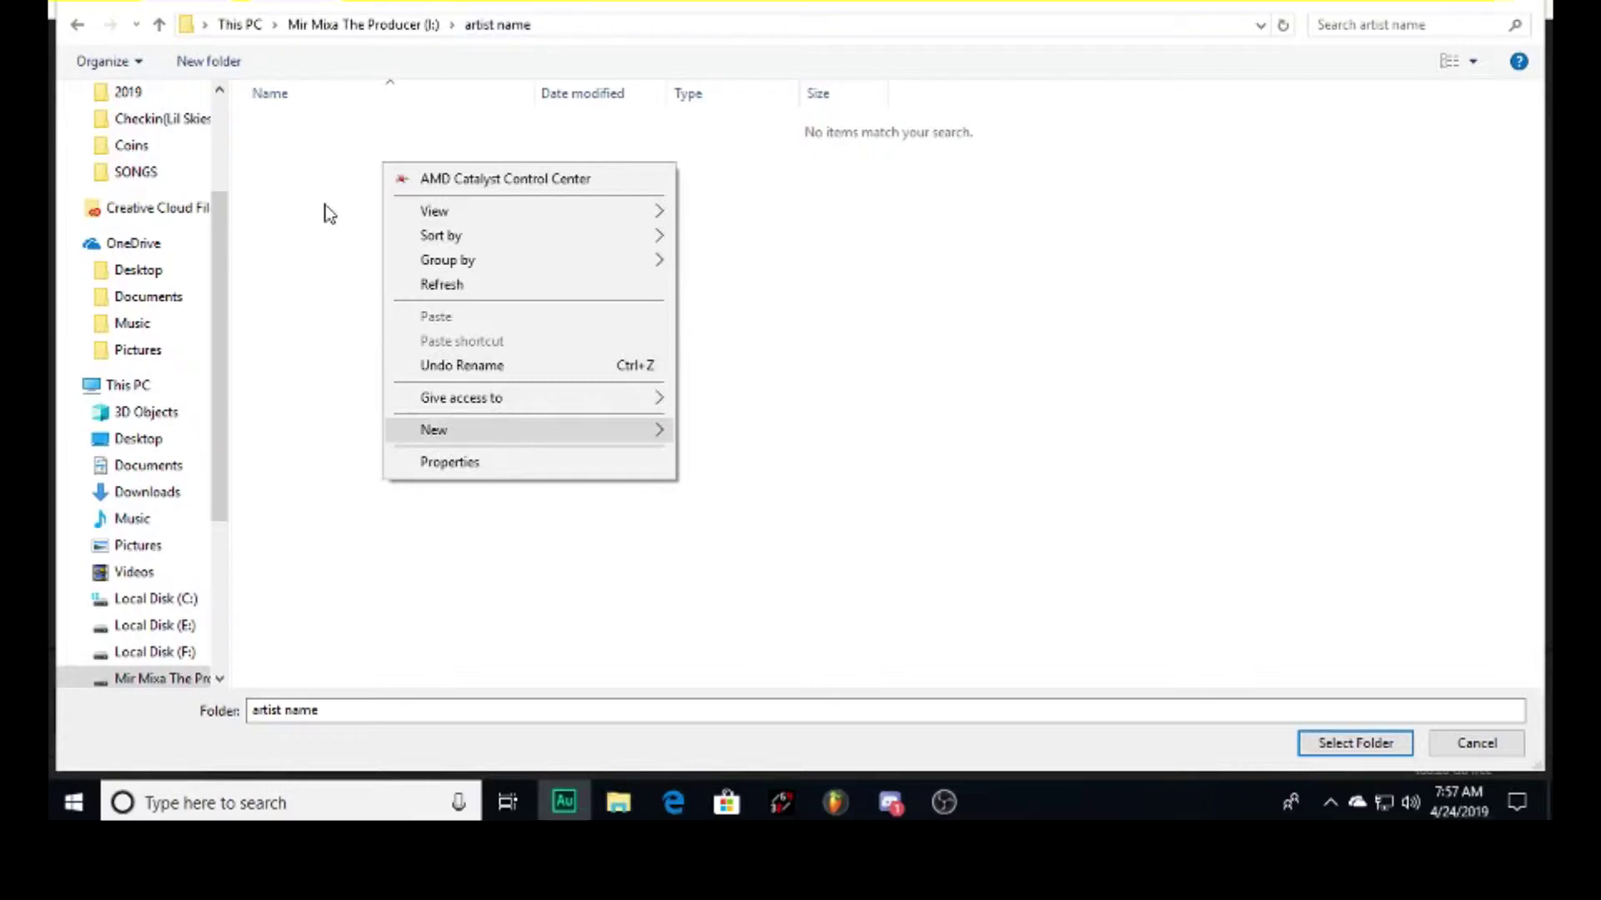
click(373, 167)
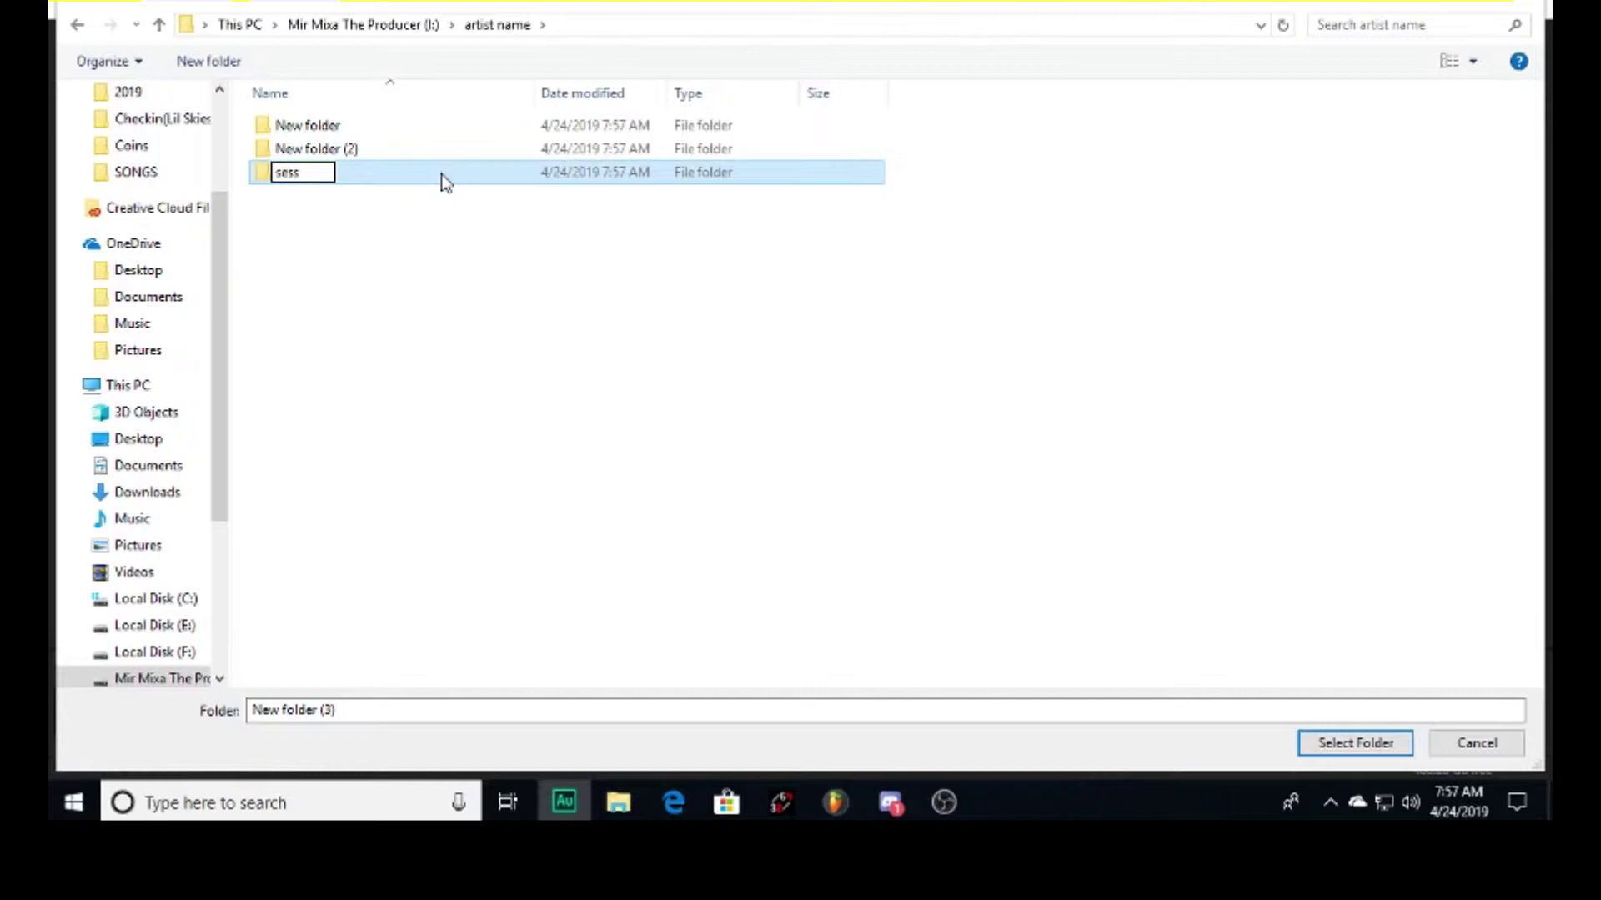
text(ions)
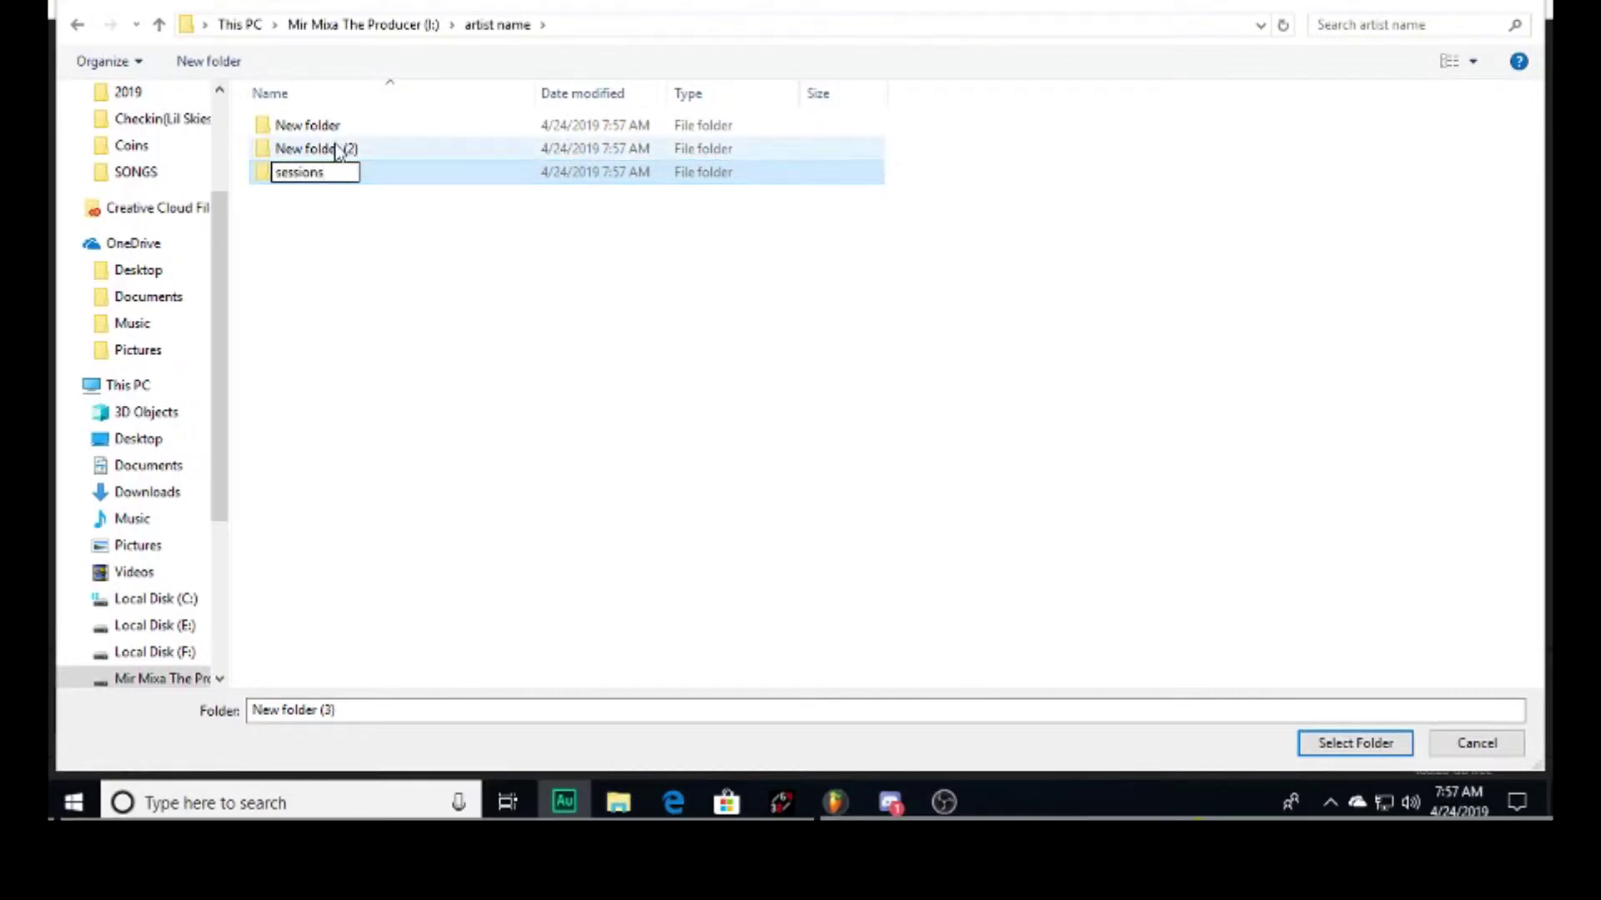
Rename the other two new folders to beats and songs
right_click(337, 149)
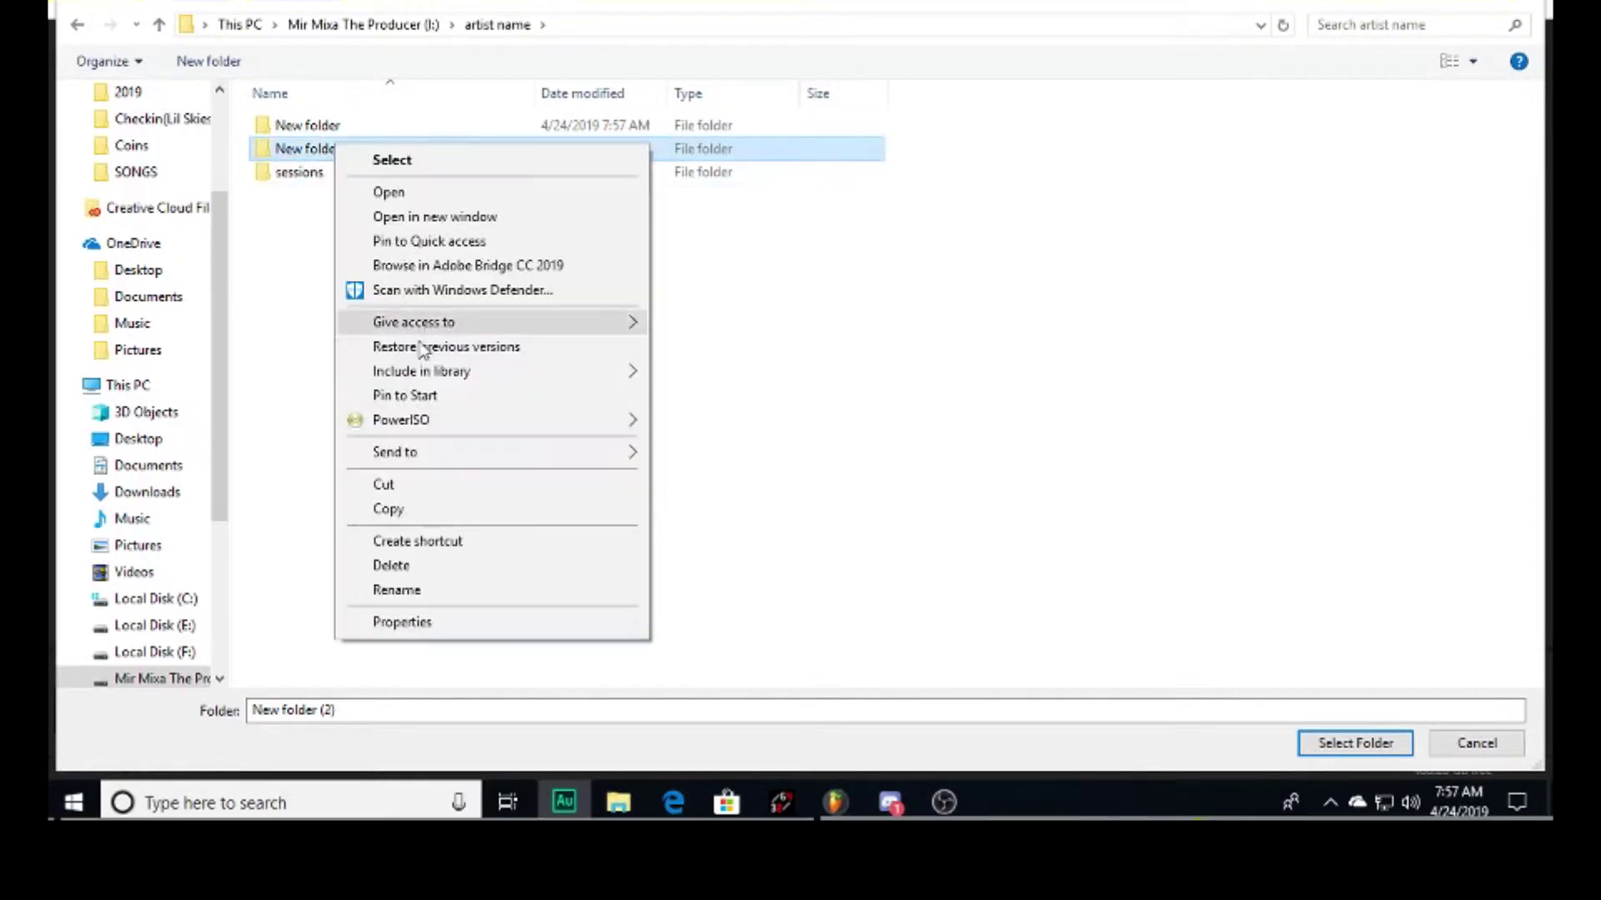
click(417, 591)
text(be)
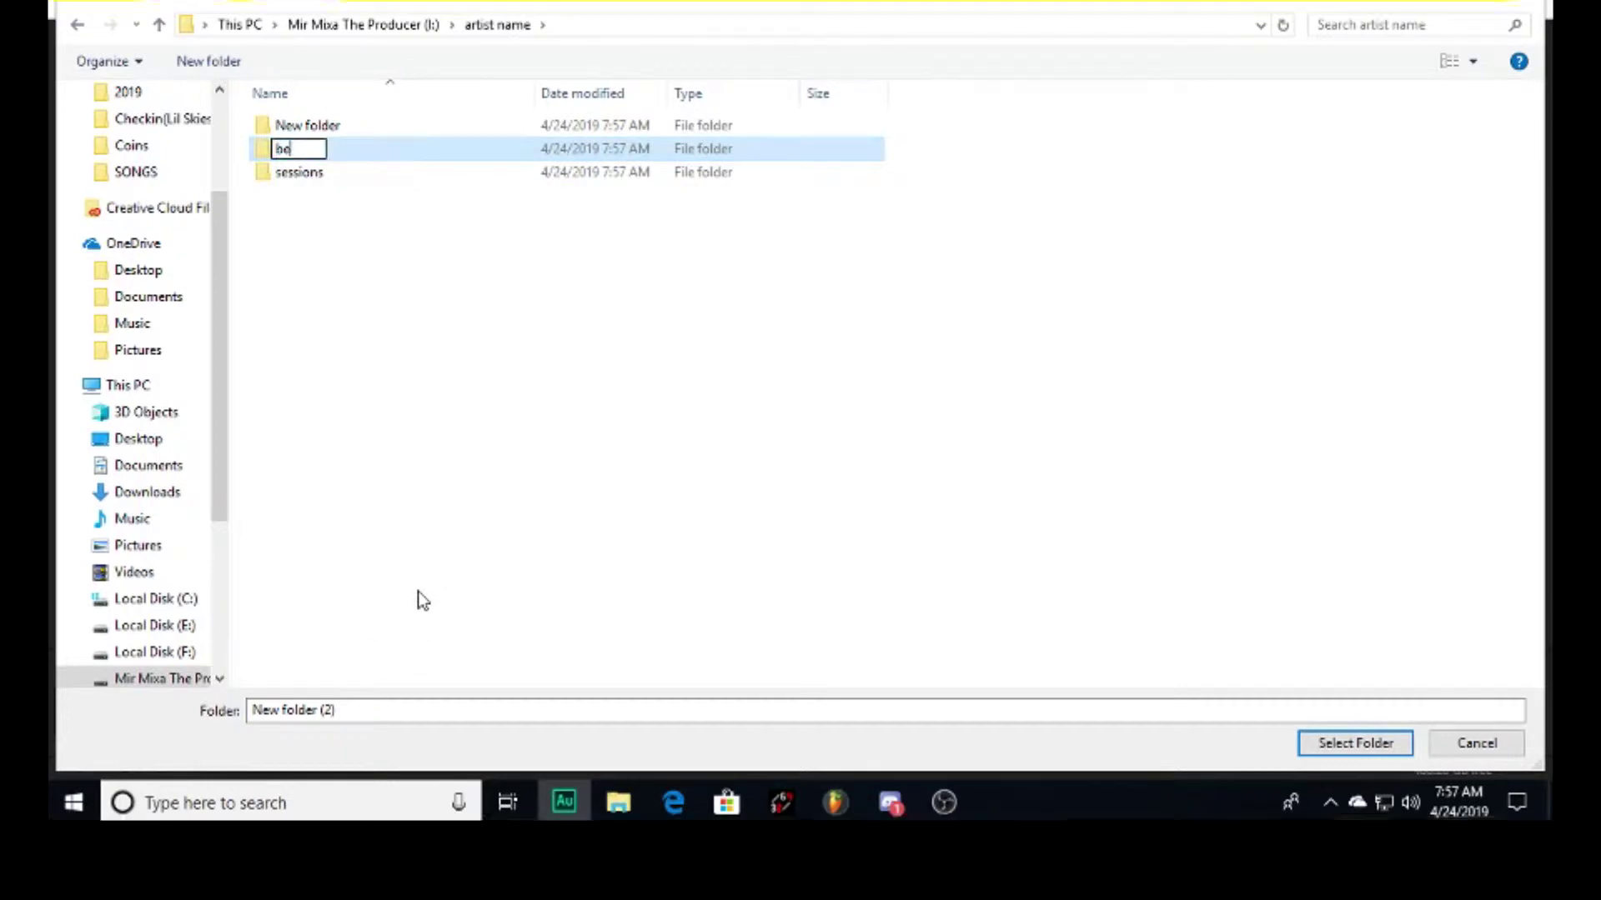
text(ats)
click(293, 125)
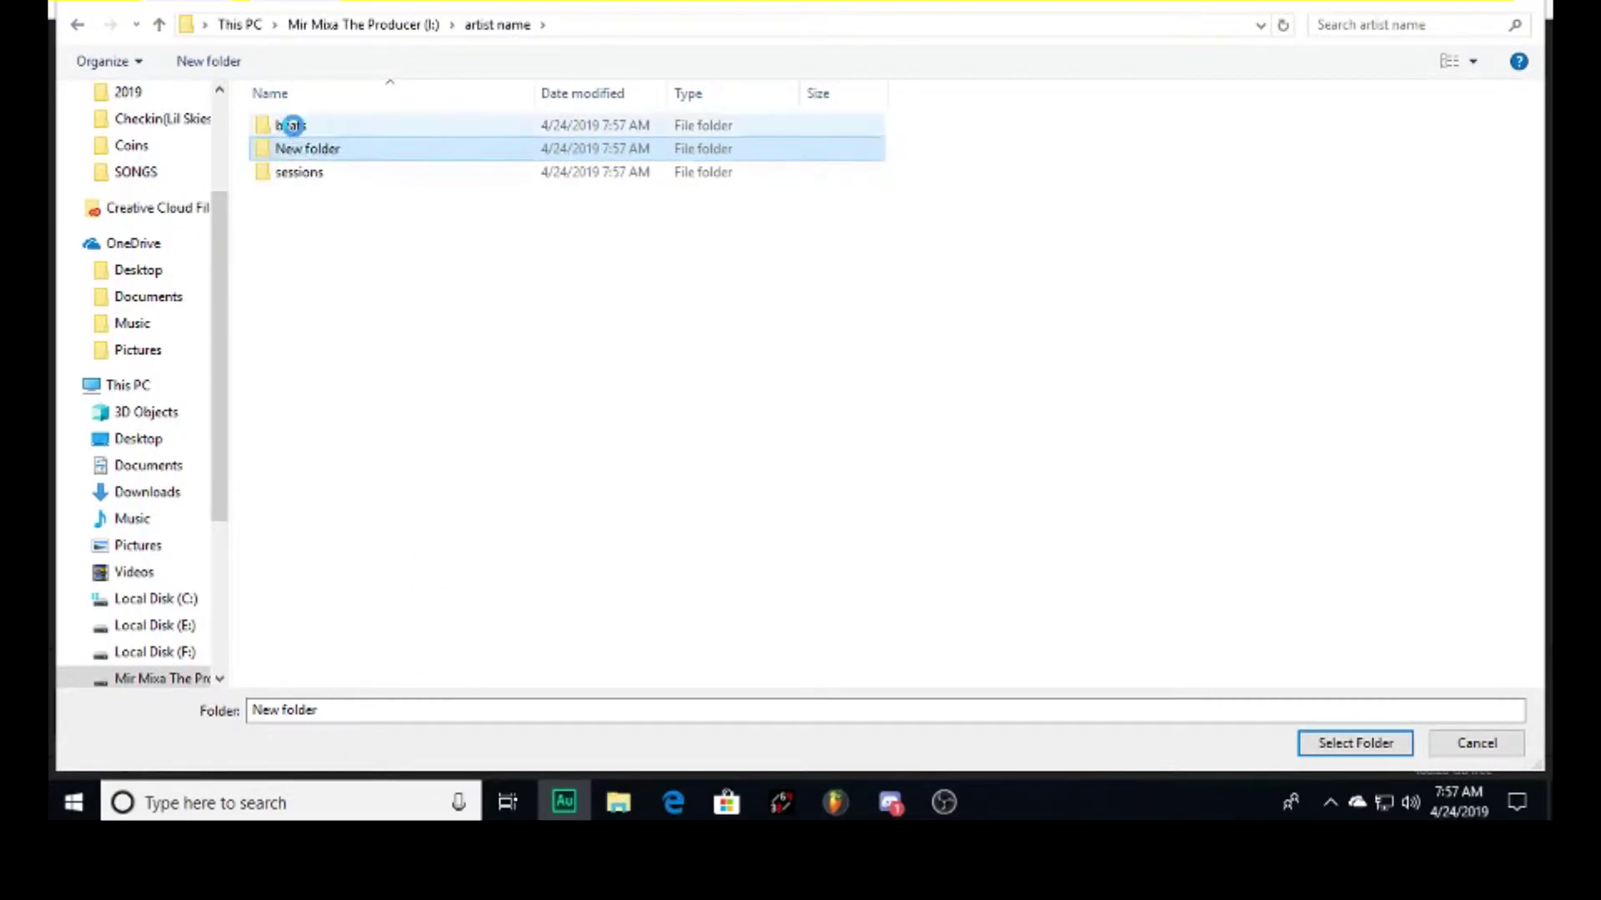
right_click(288, 133)
click(286, 154)
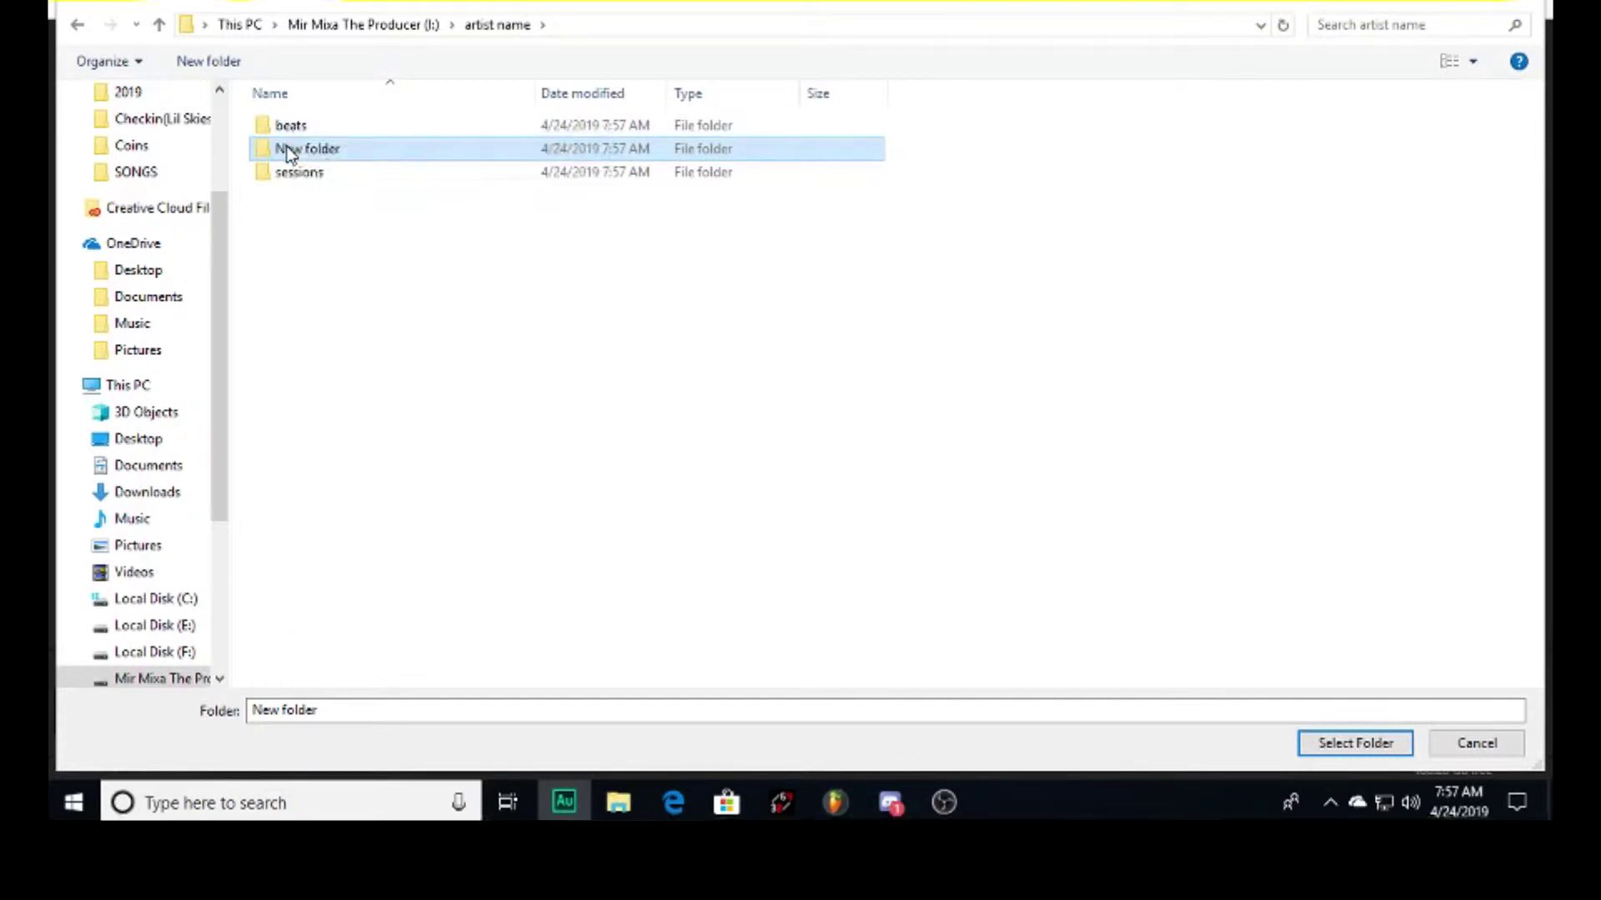
right_click(286, 151)
click(412, 592)
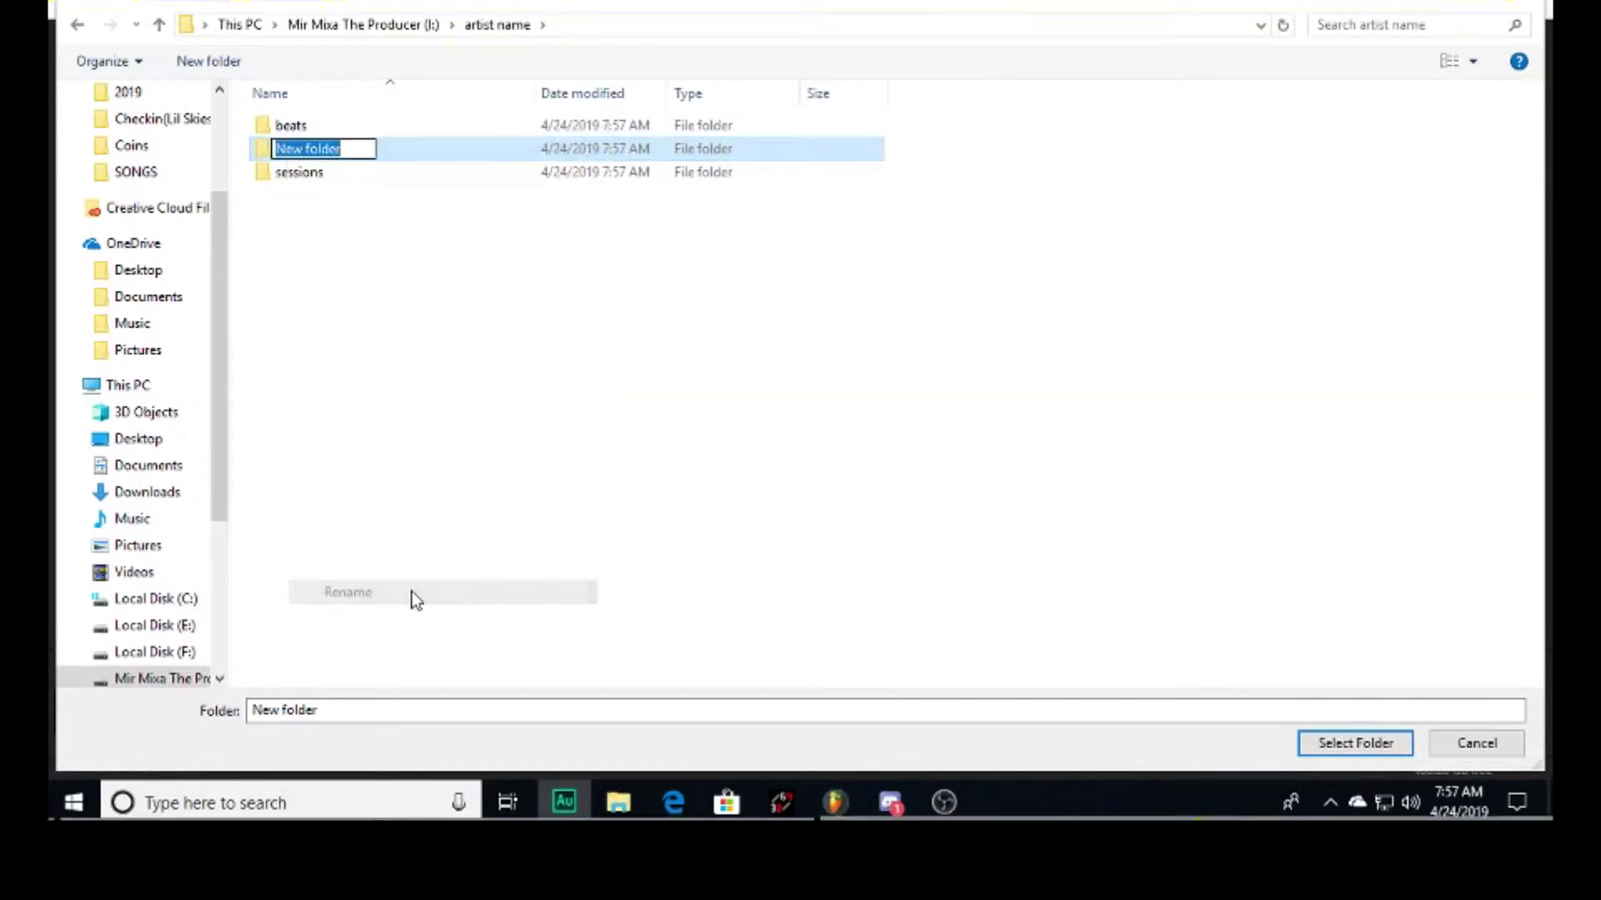
text(songs)
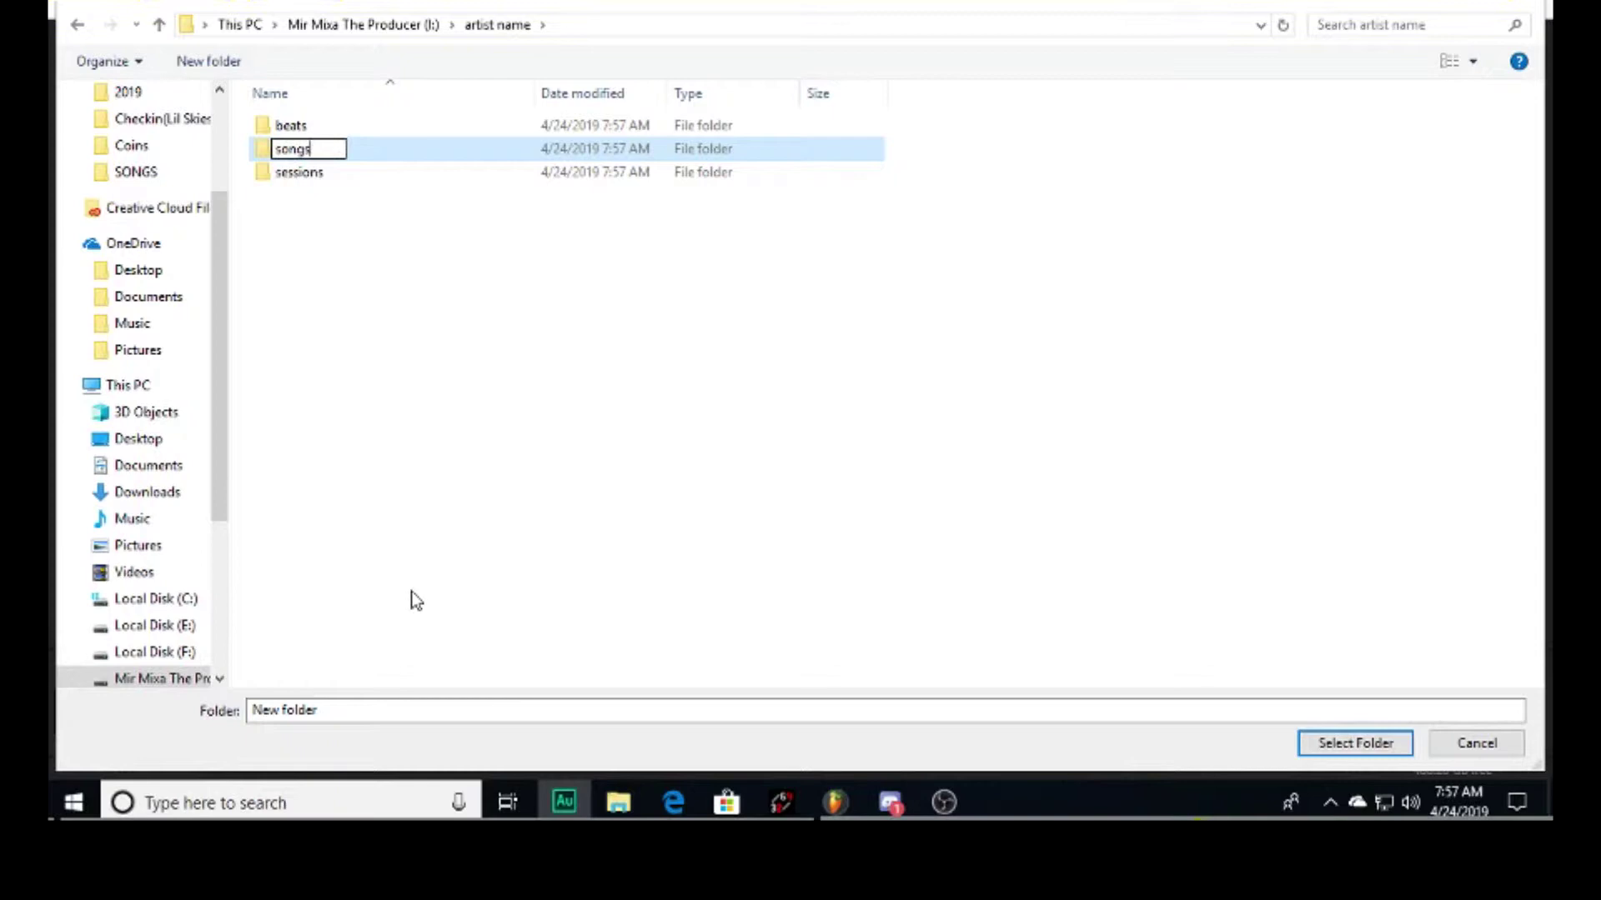
click(458, 250)
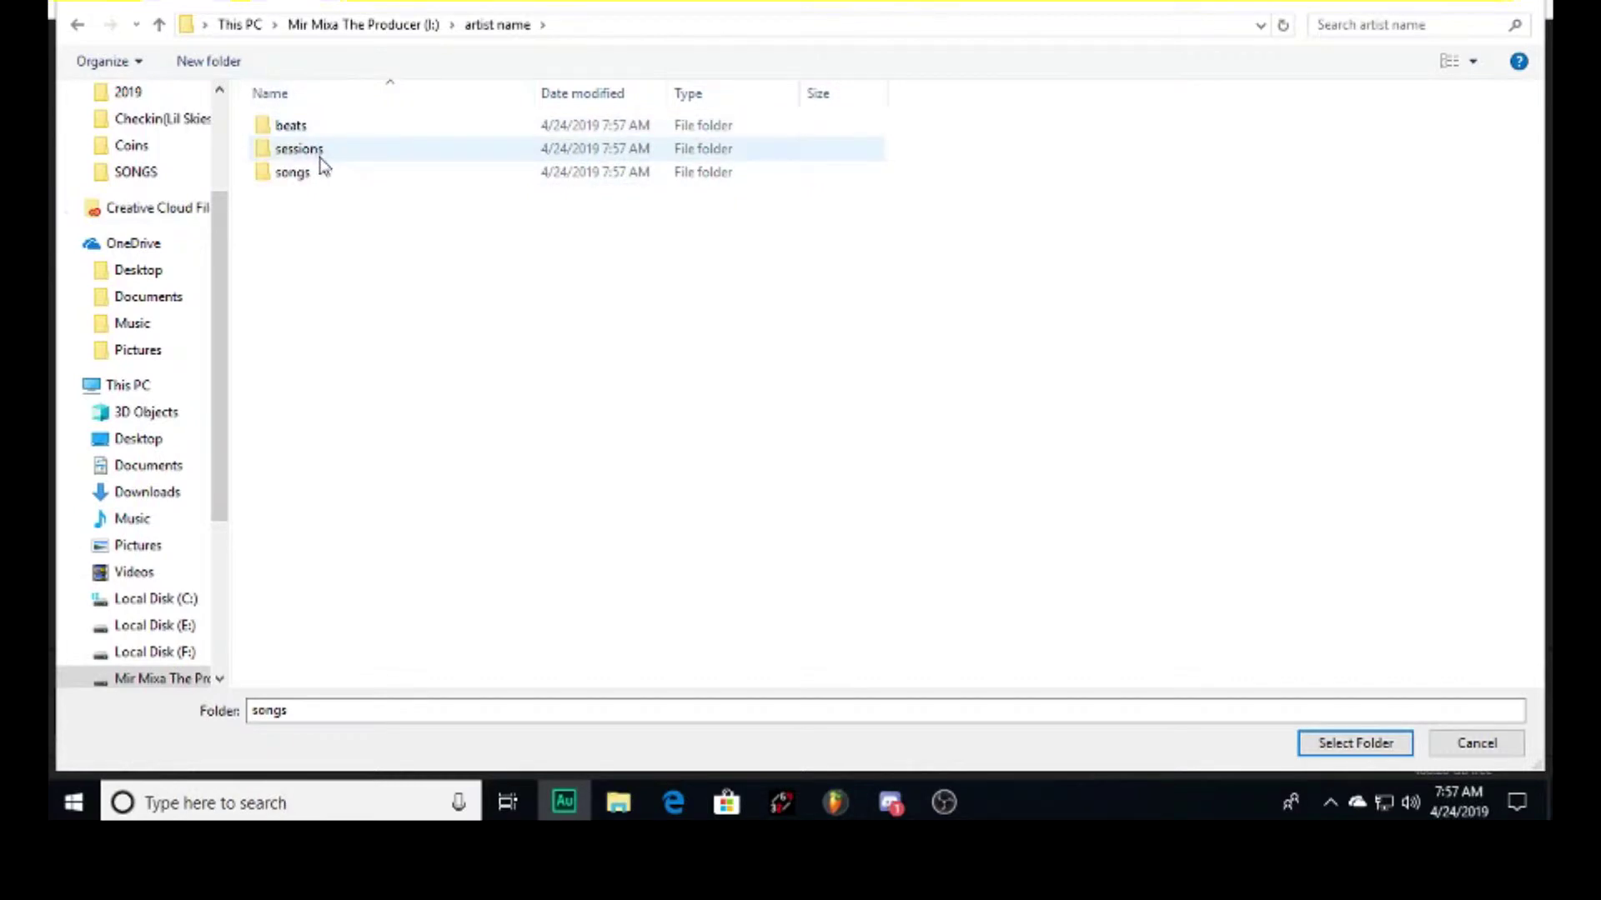
Create two new folders in artist name named 'Radio Edits' and 'Show Mix'
right_click(337, 228)
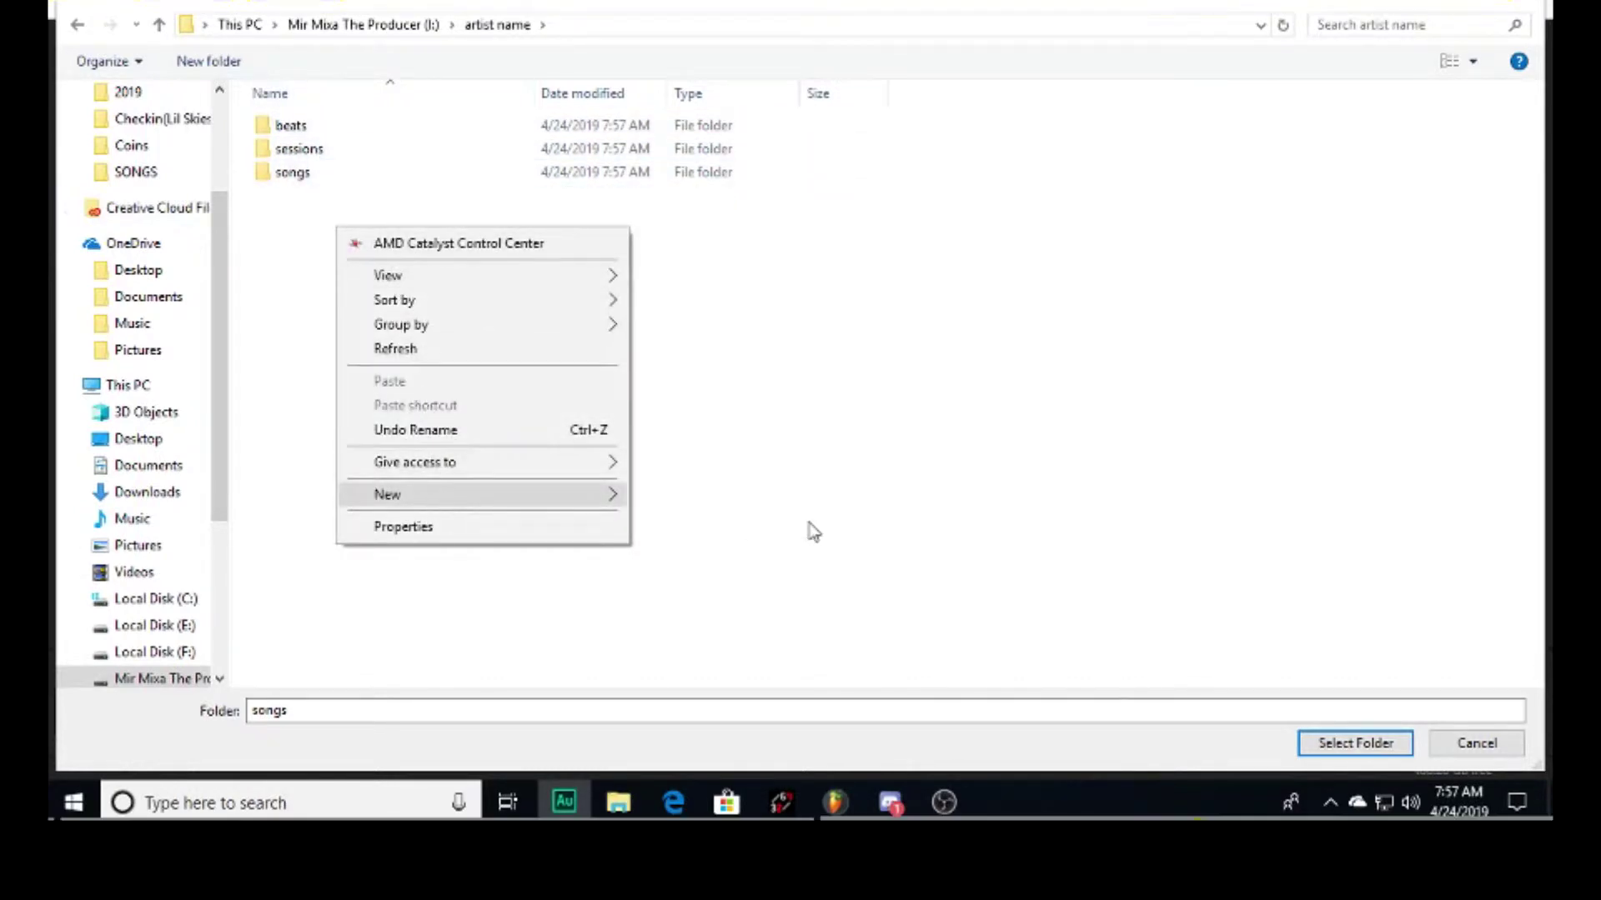
mouse_move(573, 495)
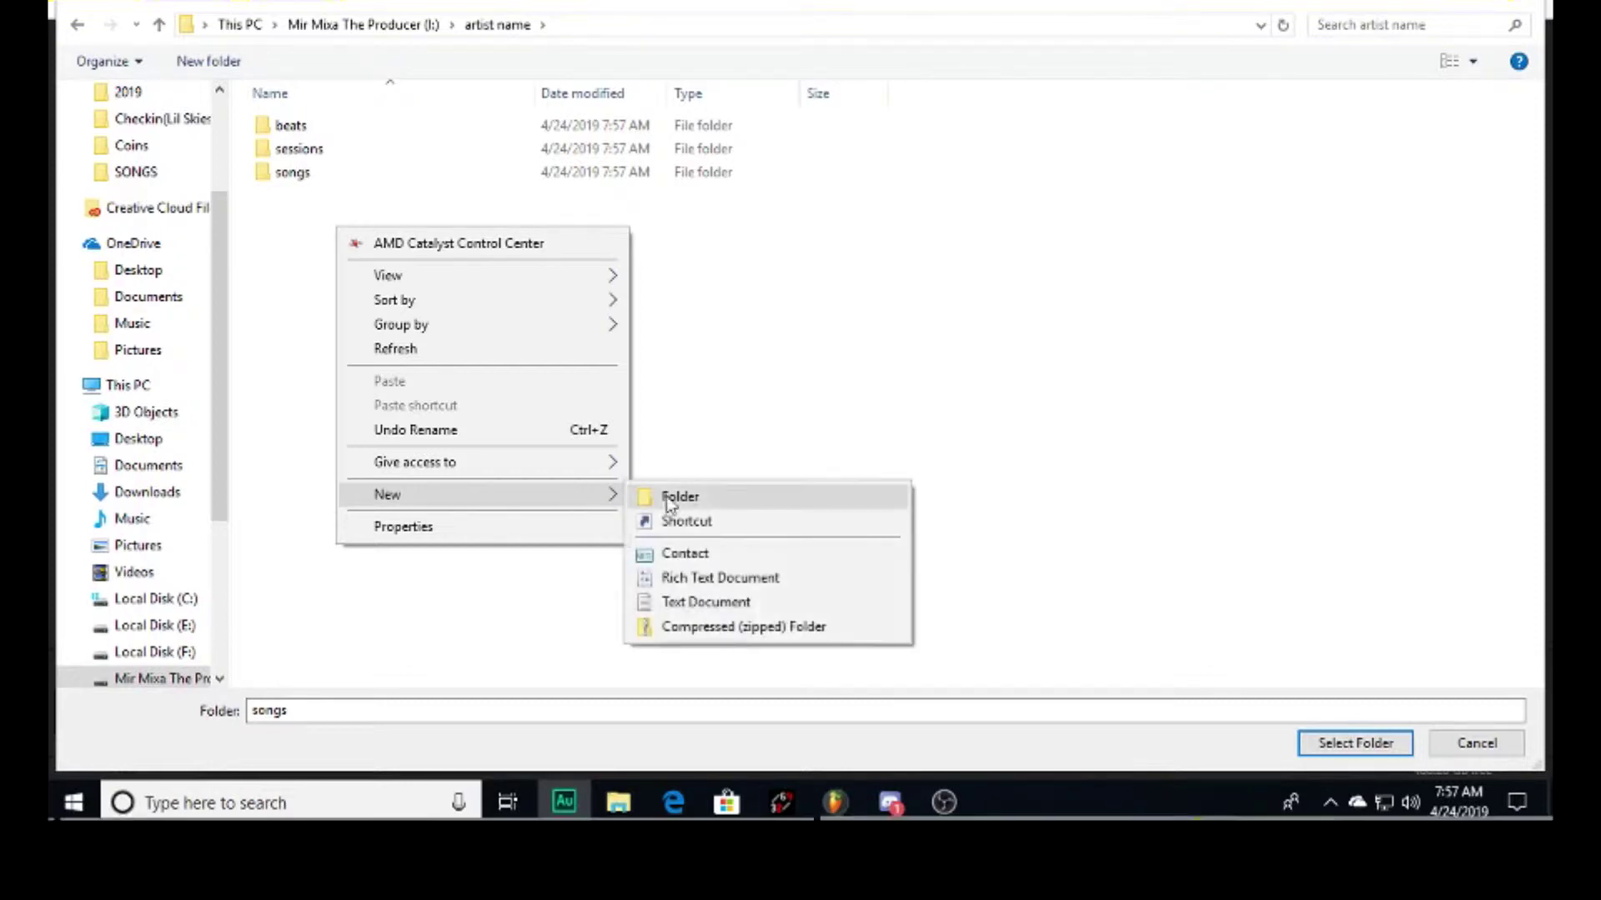
click(704, 505)
text(R)
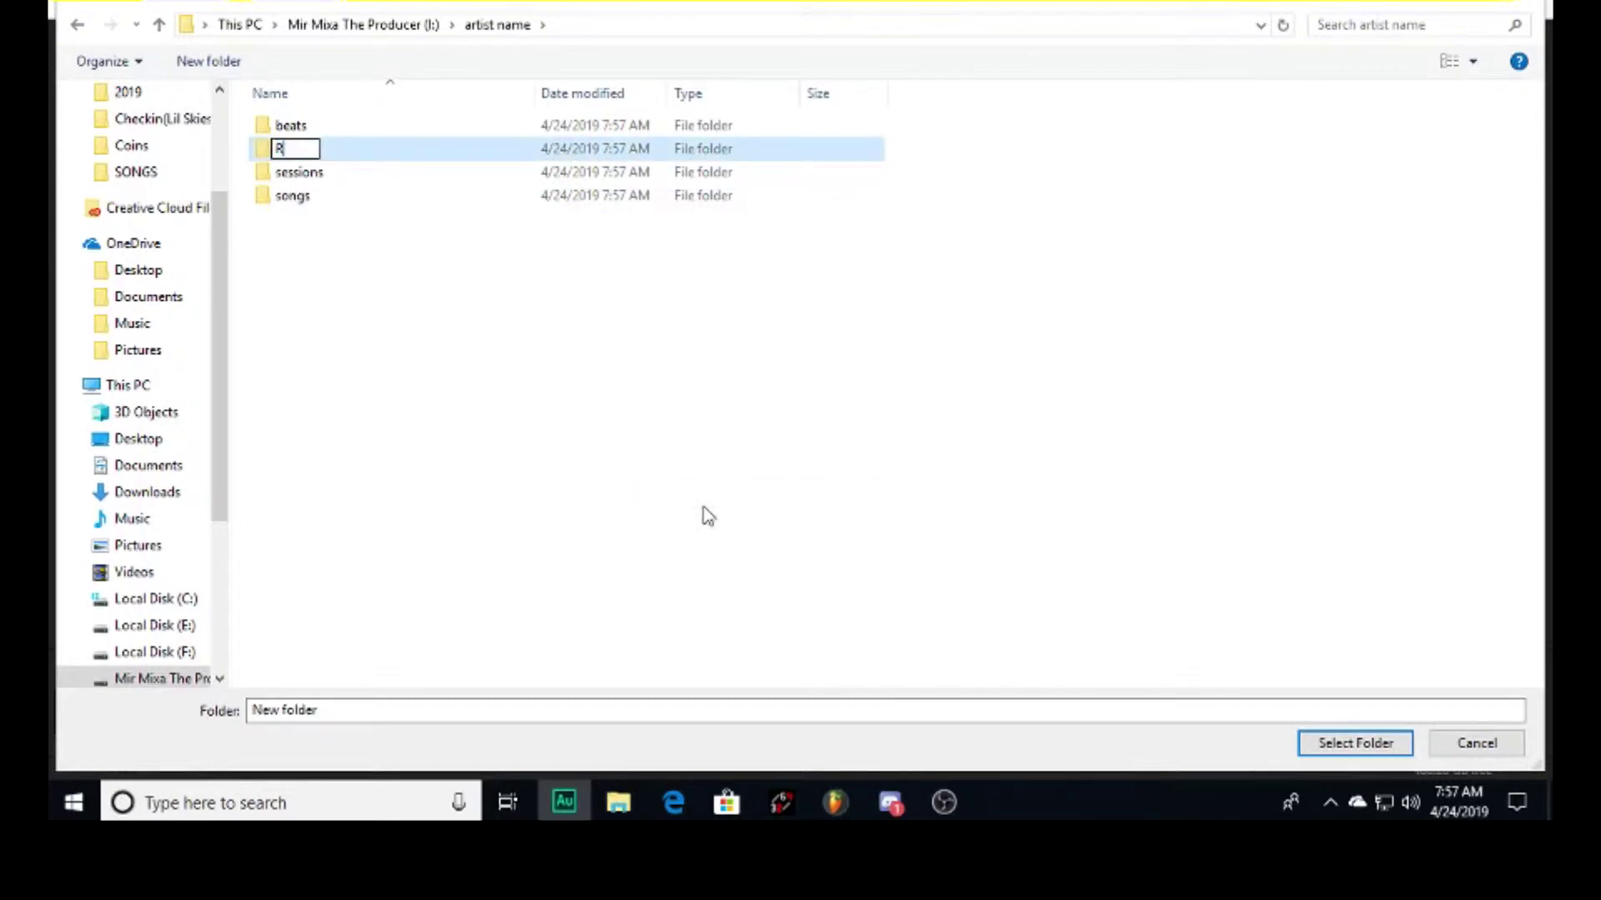
text(adio Edits)
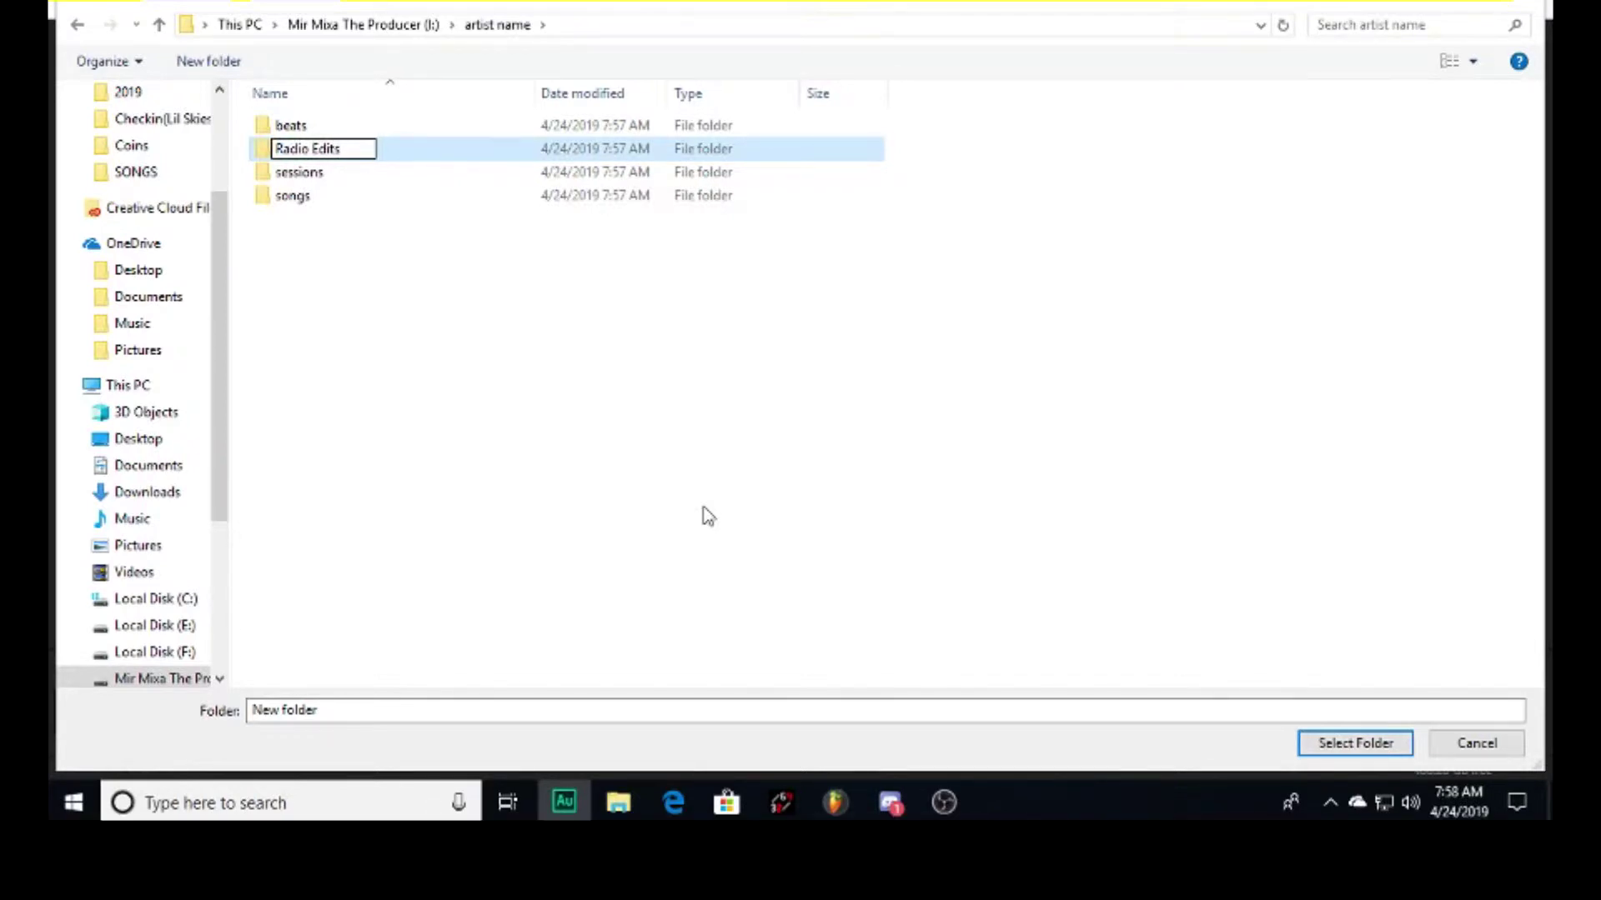
key(Return)
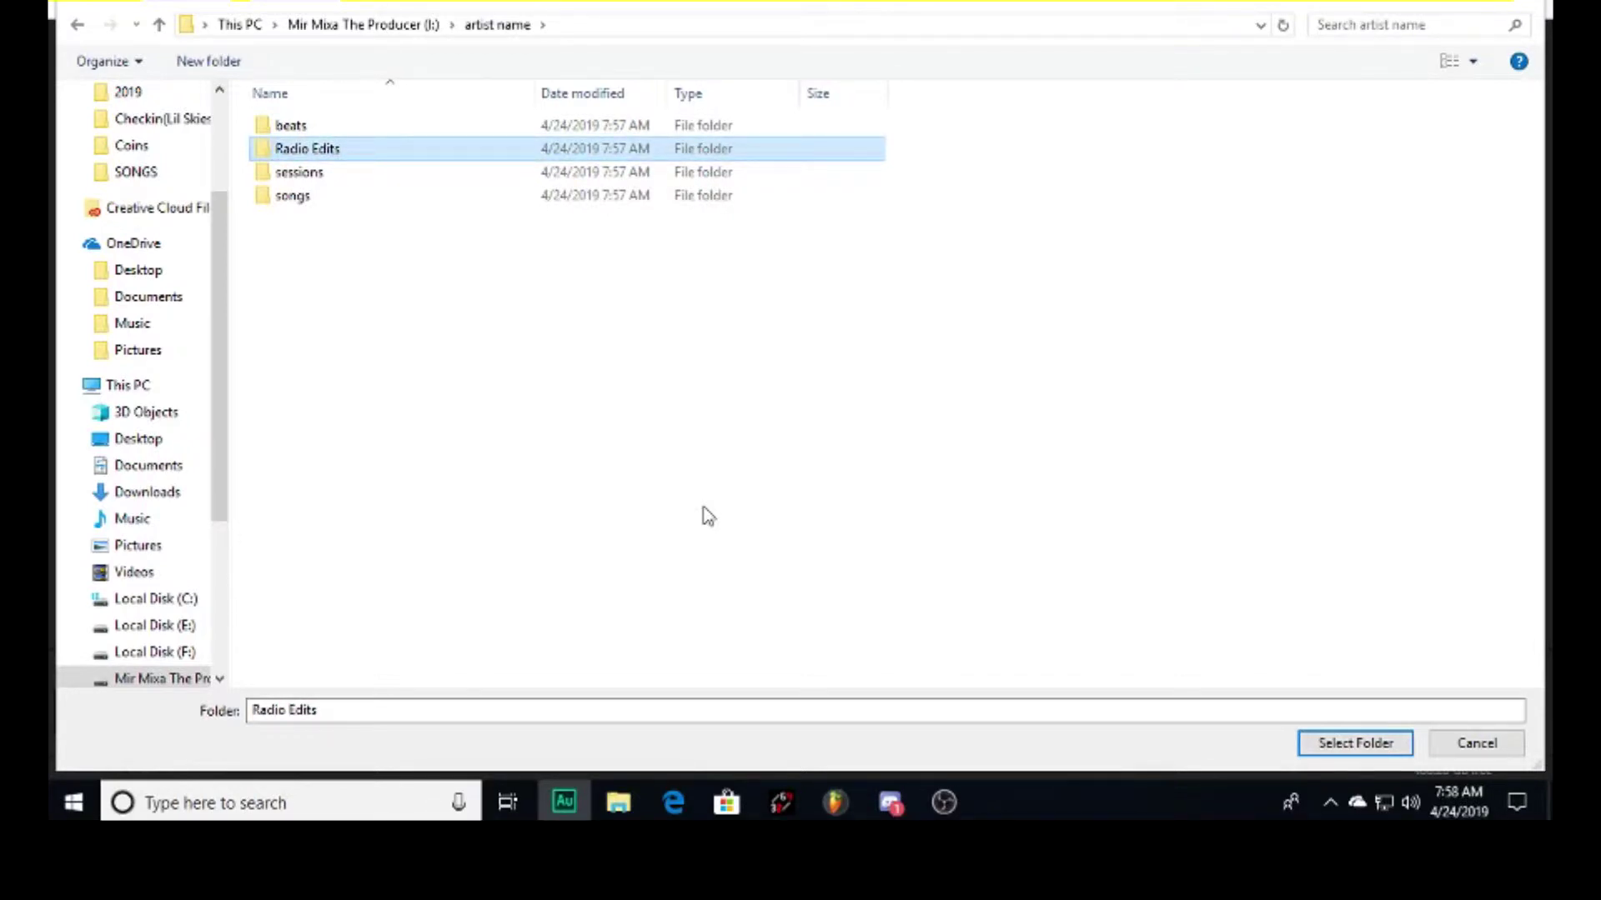
right_click(298, 265)
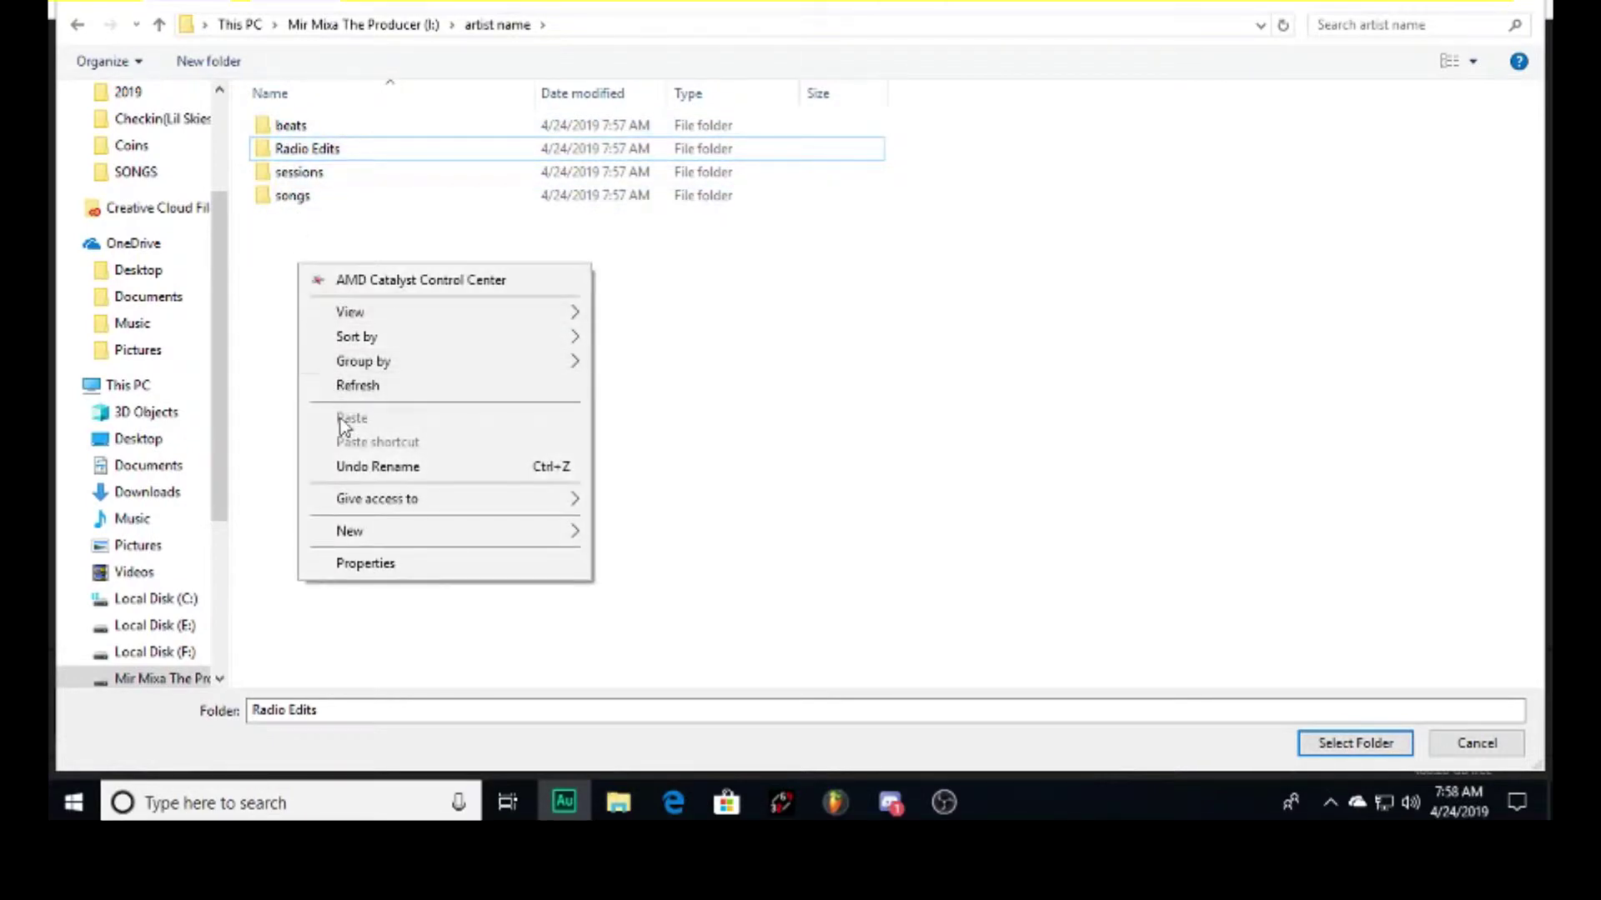
click(690, 538)
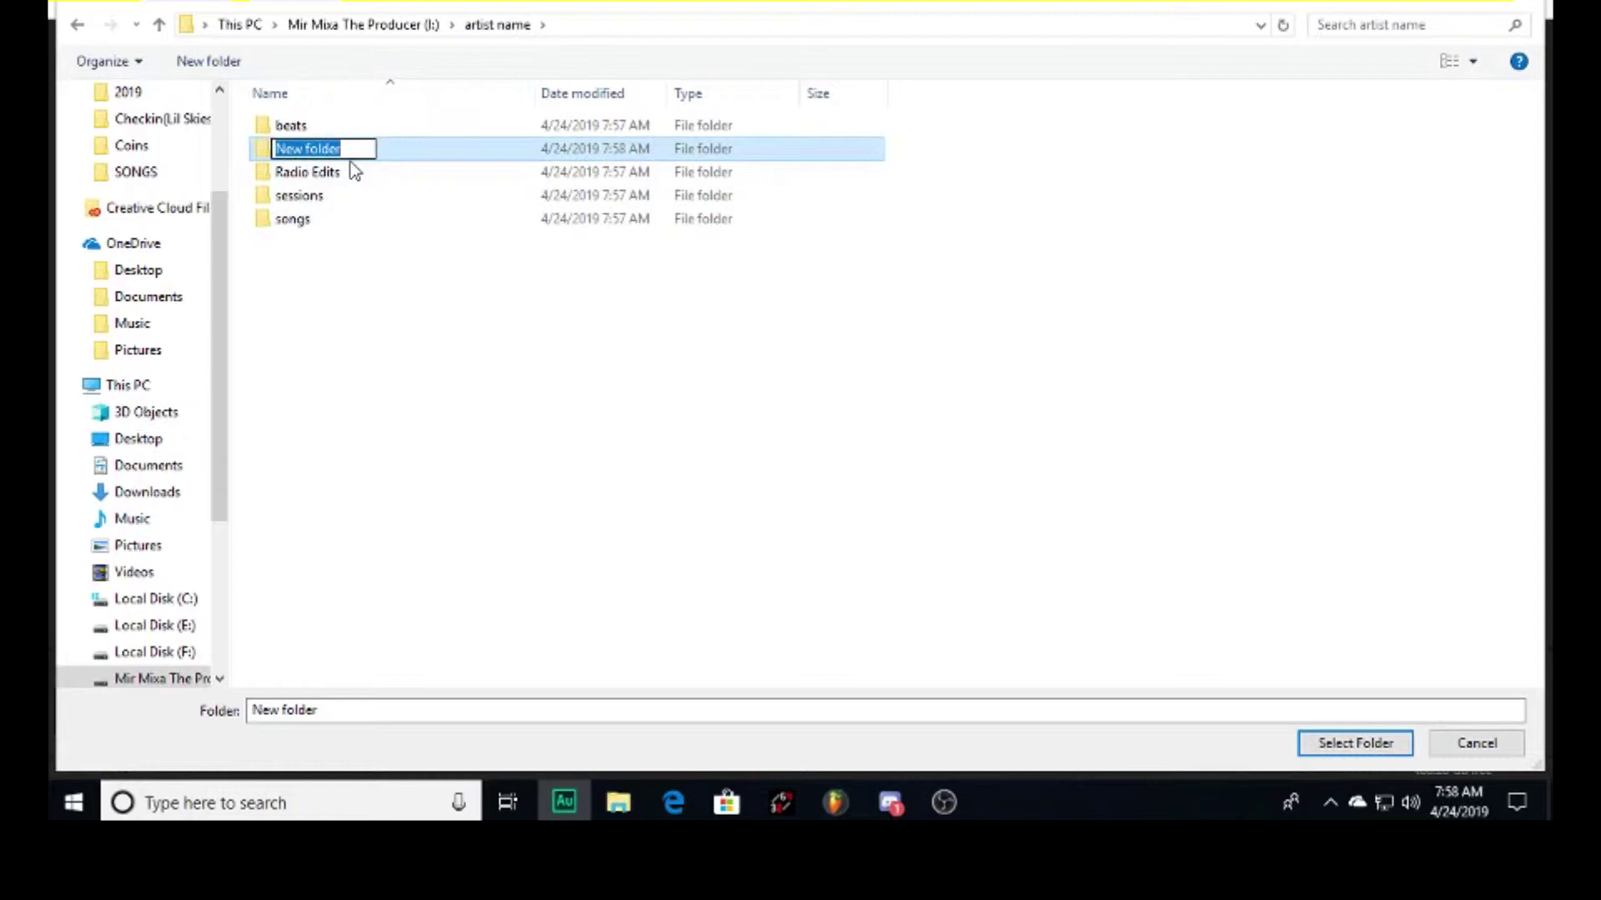
text(Sho)
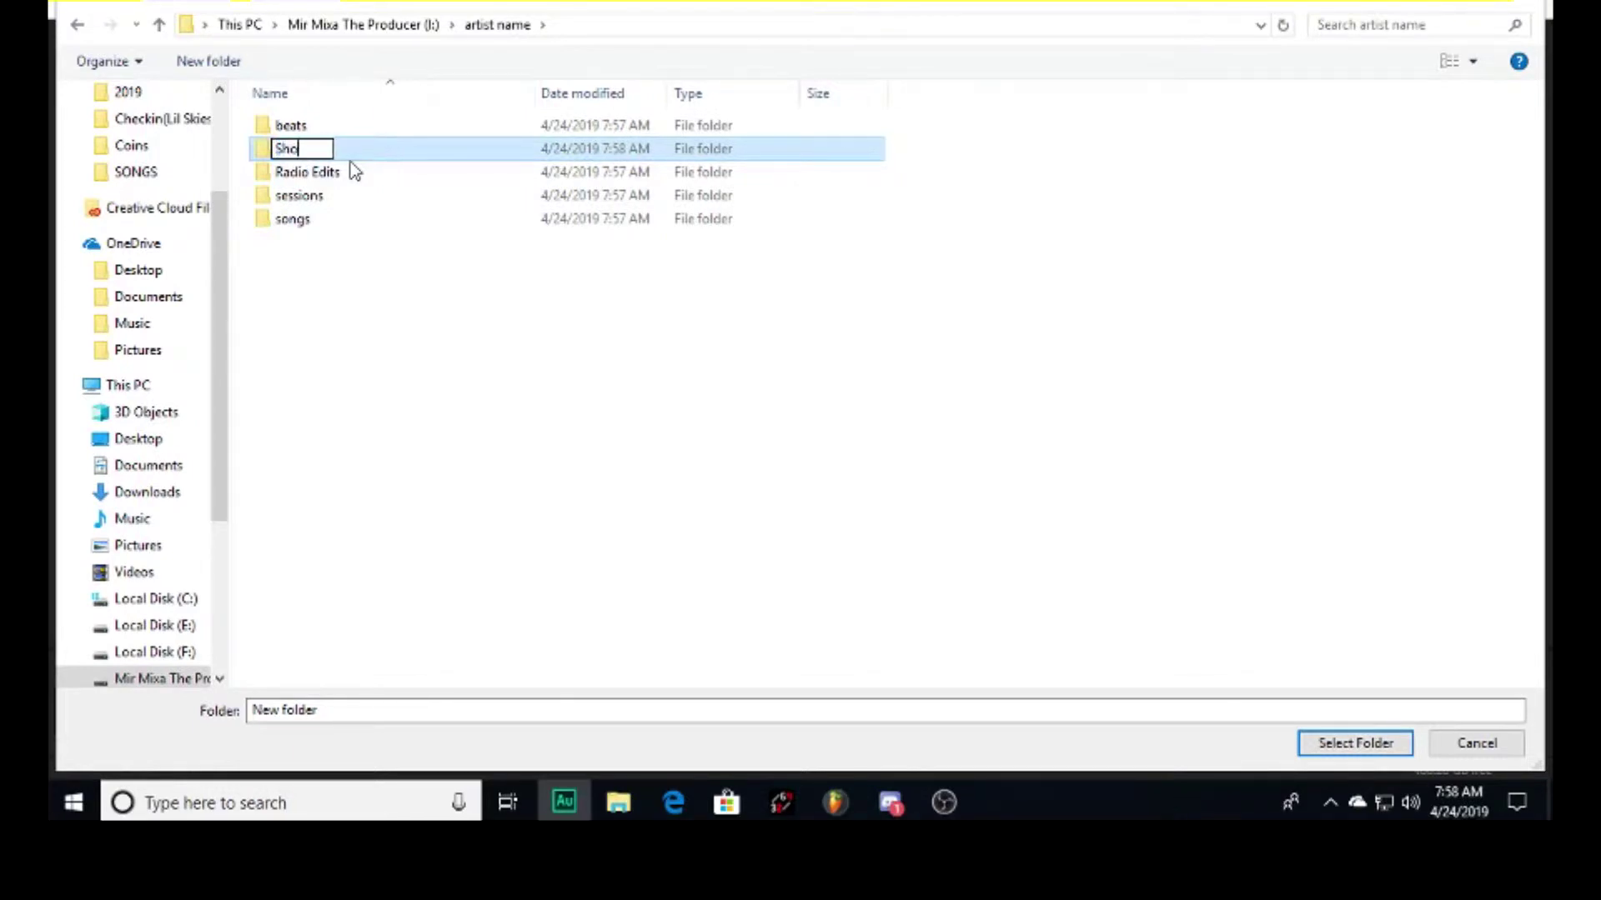
text(w Mix)
click(319, 246)
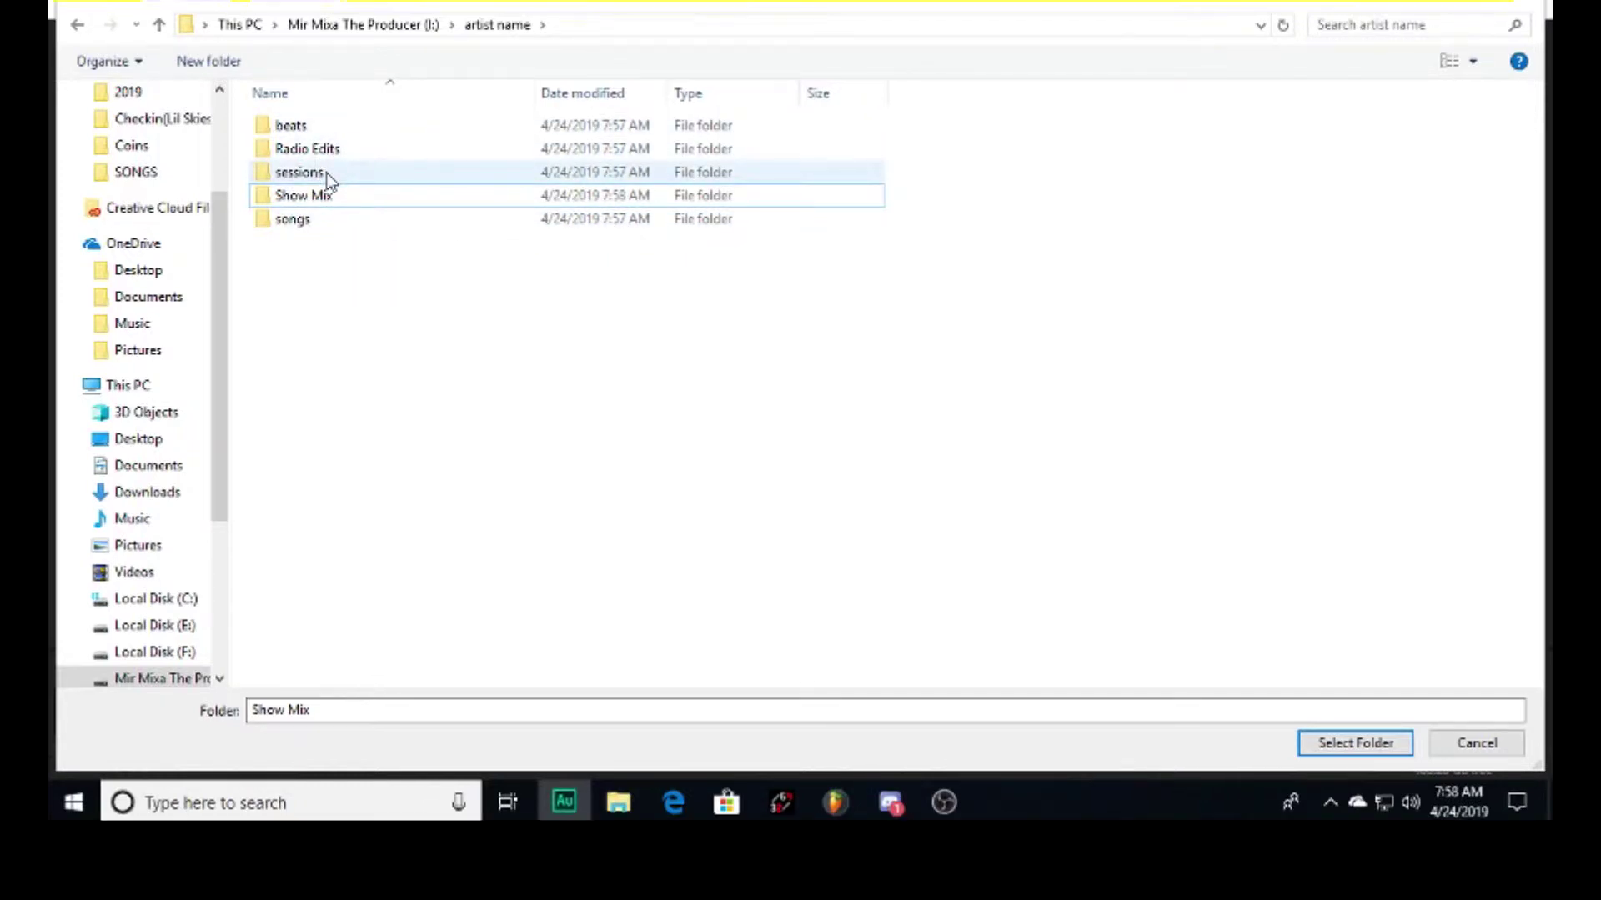
Create a 42419-1 folder inside sessions and select it as the session location
double_click(327, 173)
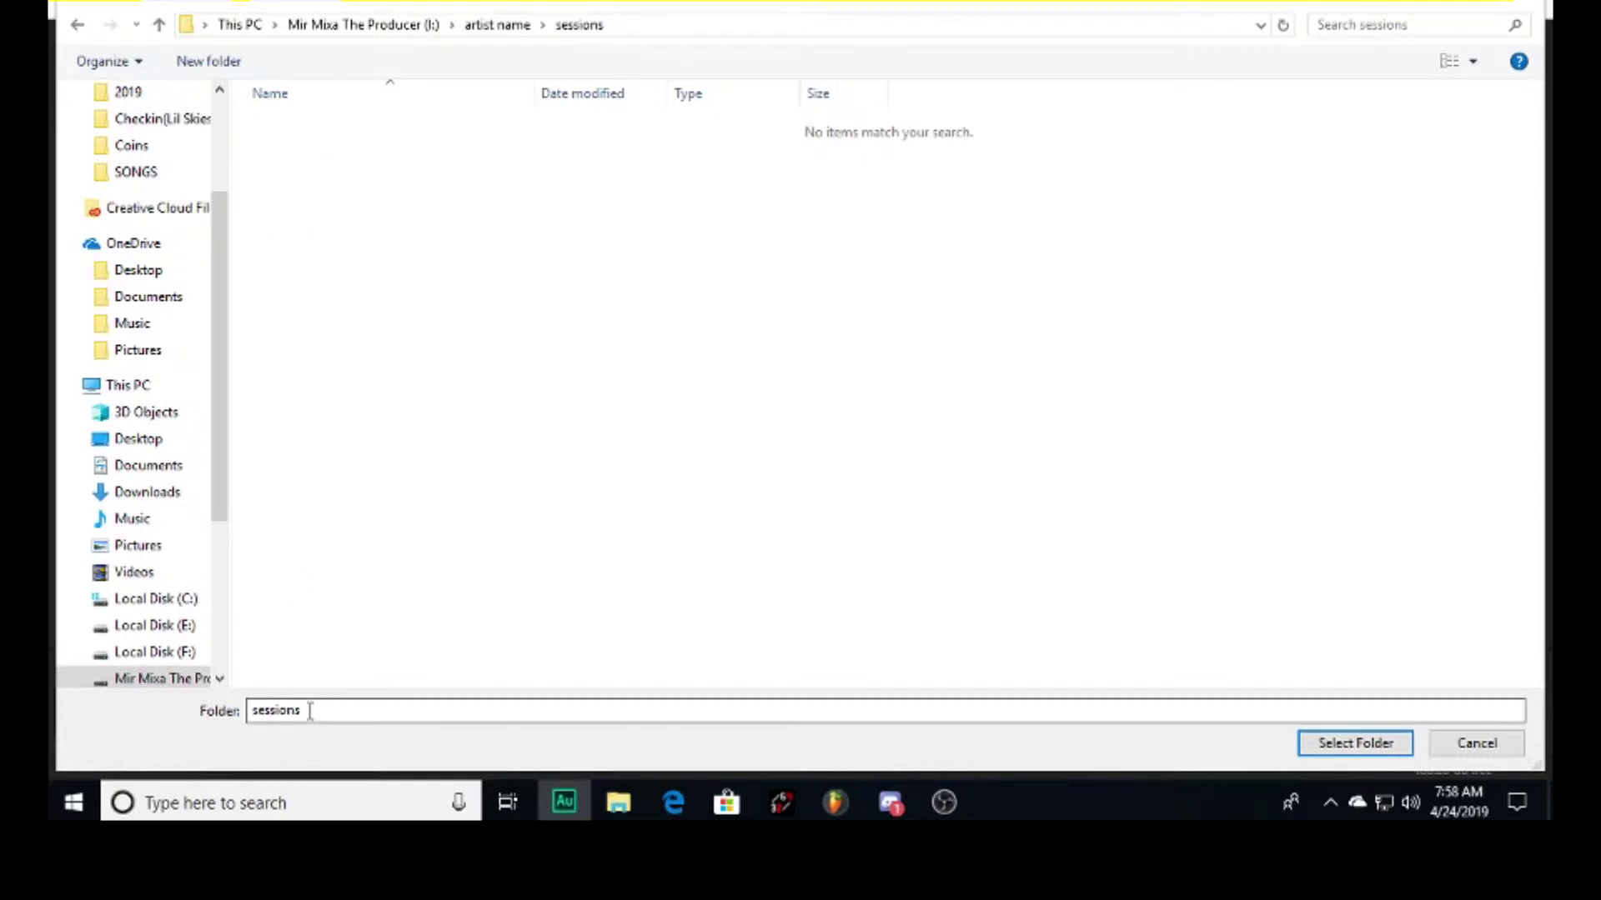
click(232, 72)
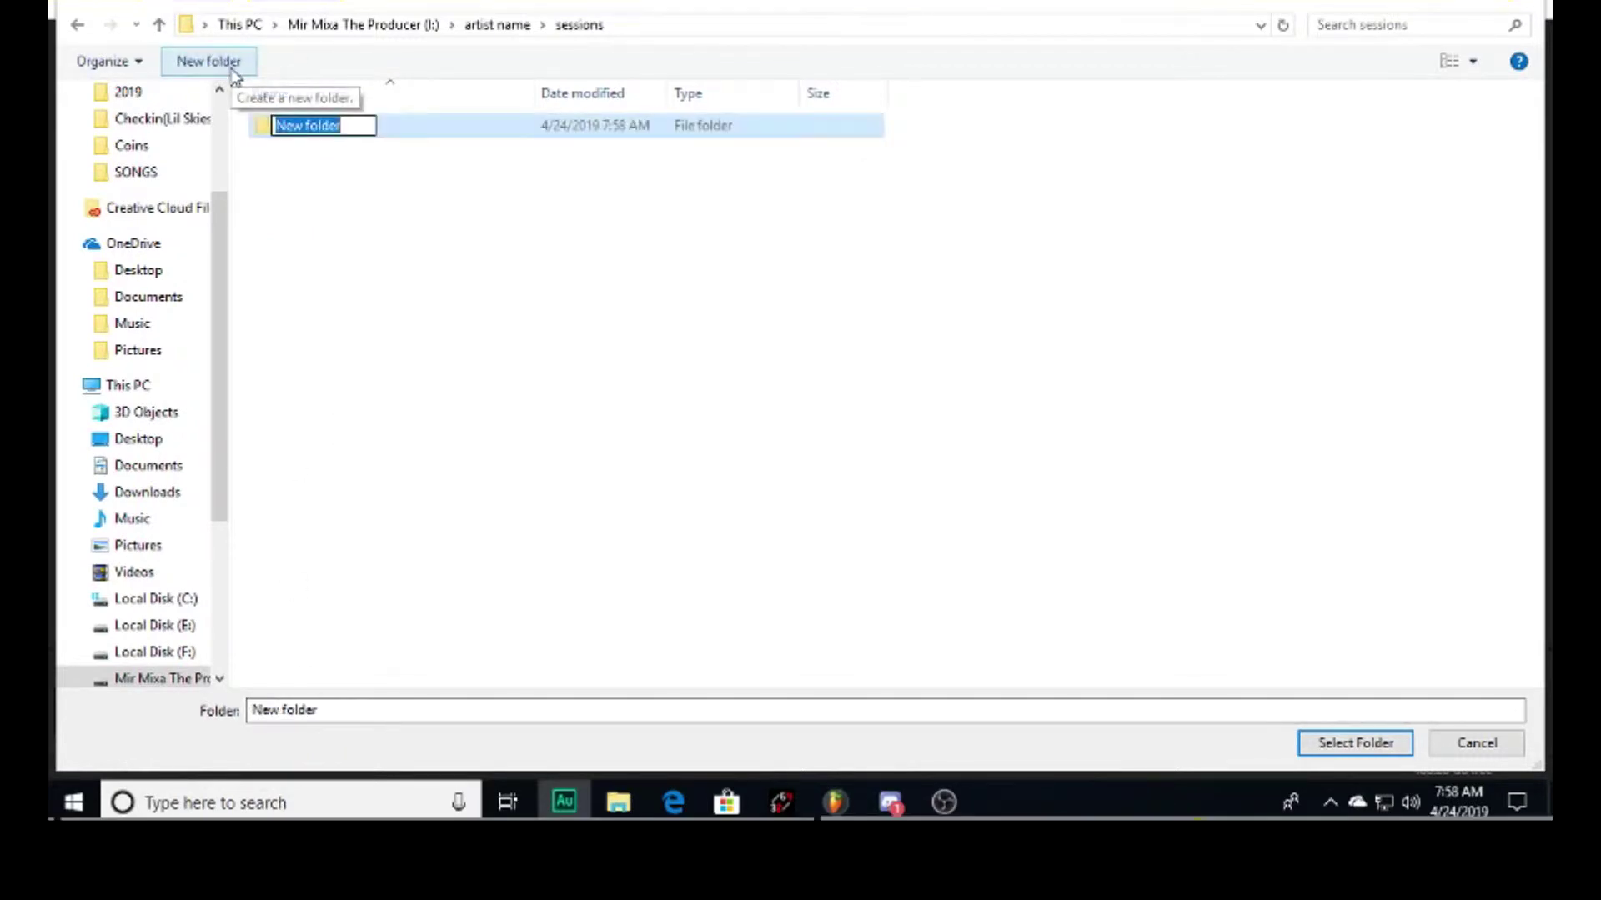
text(4)
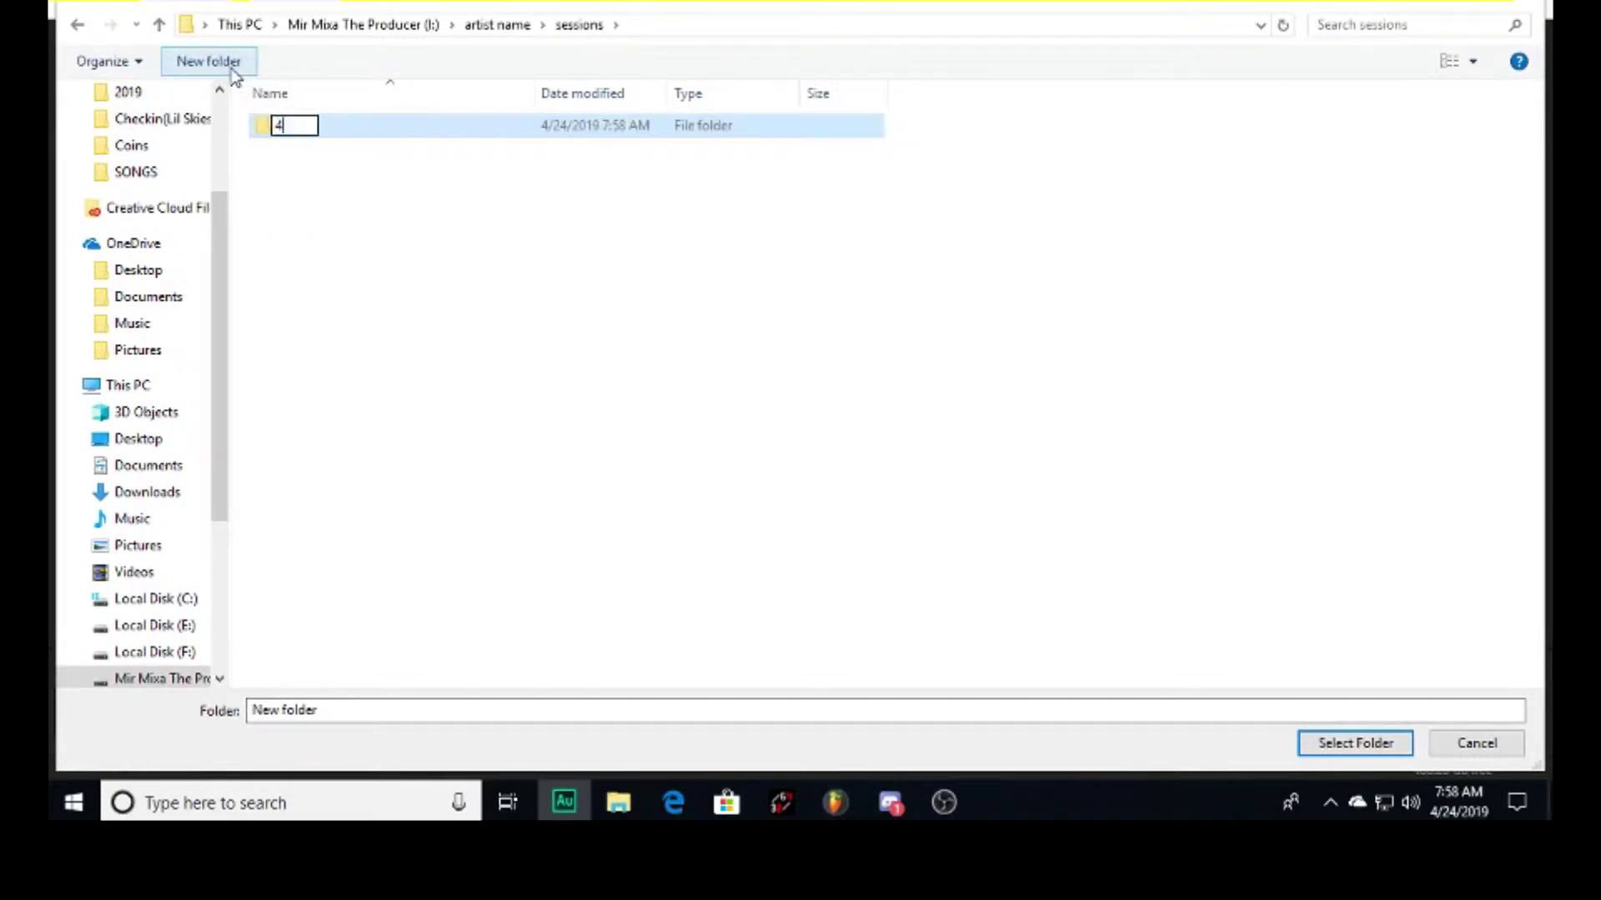
text(2419)
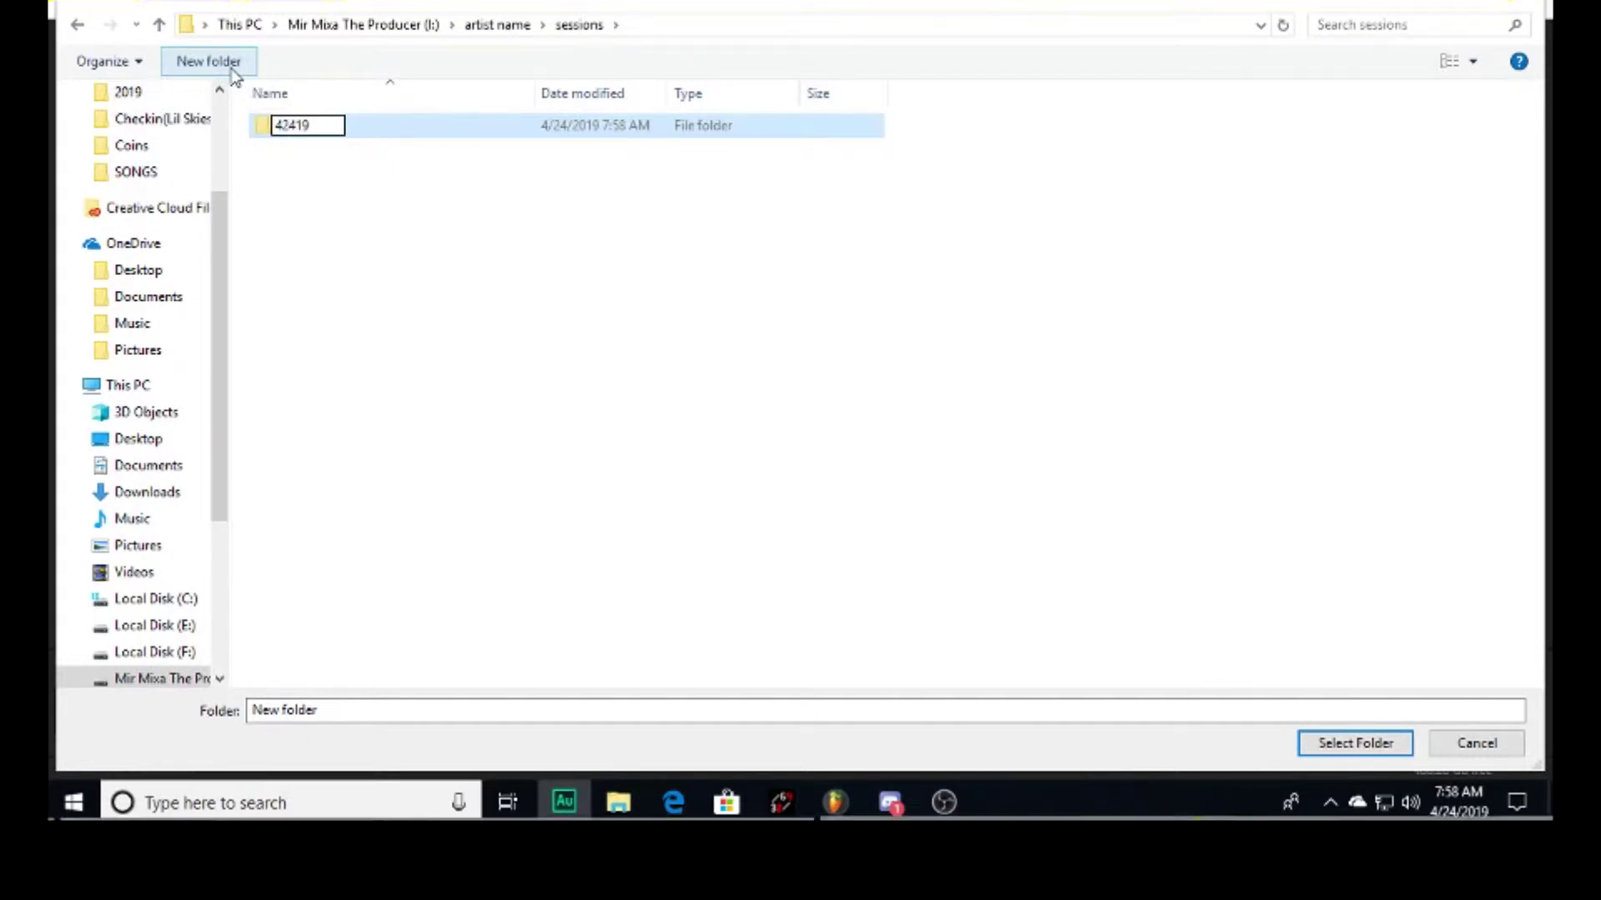
text(-1)
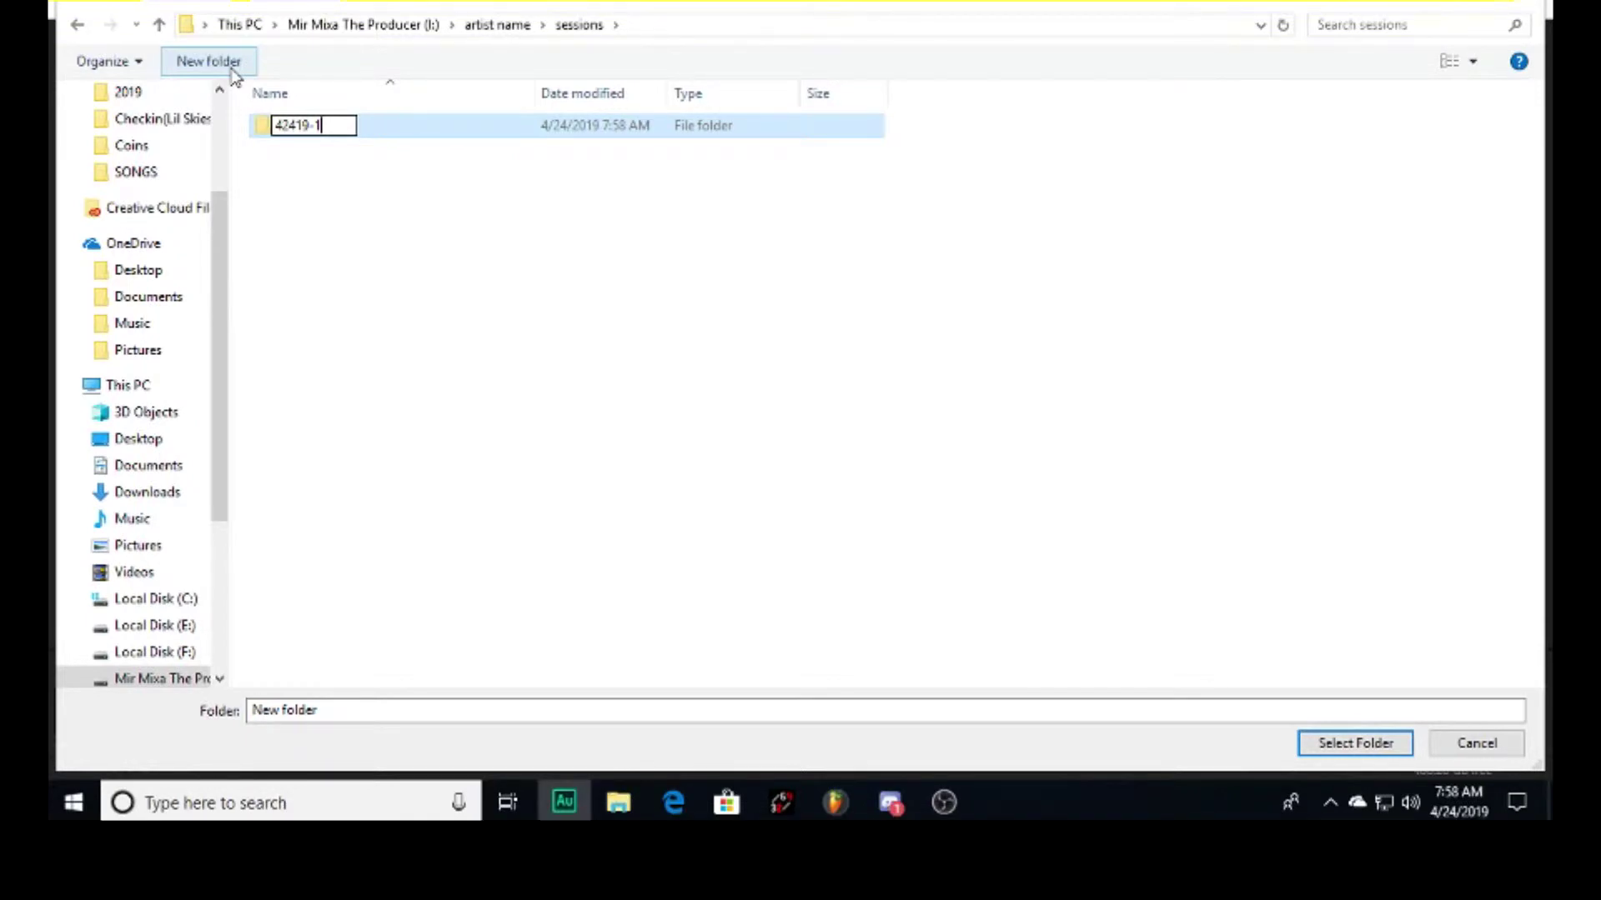
key(Return)
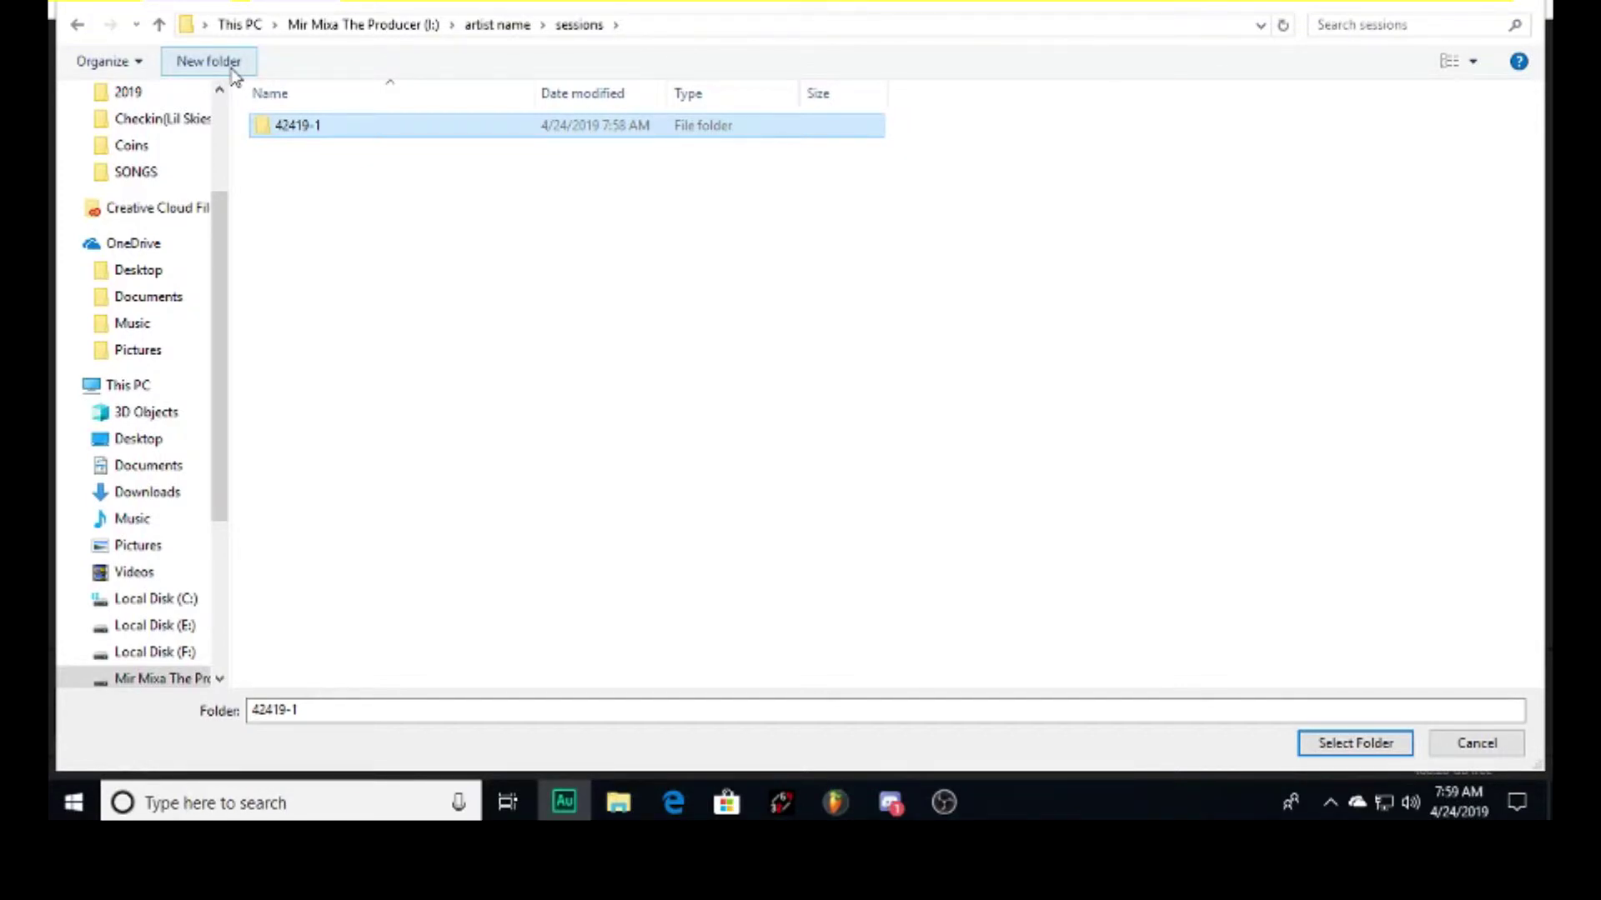
double_click(297, 131)
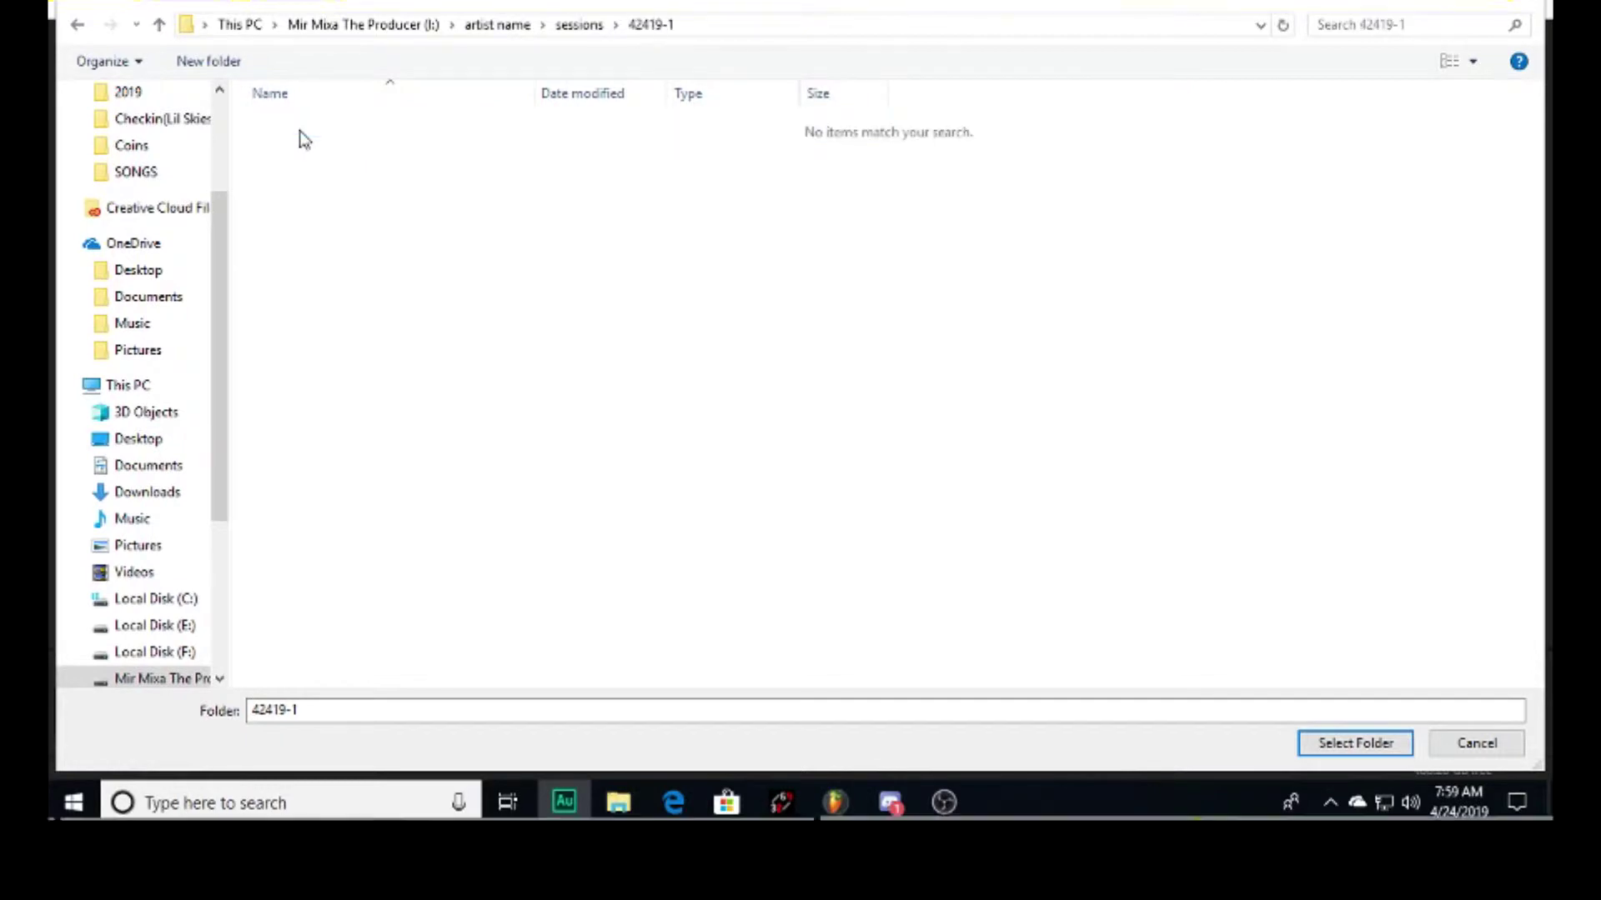
click(1379, 744)
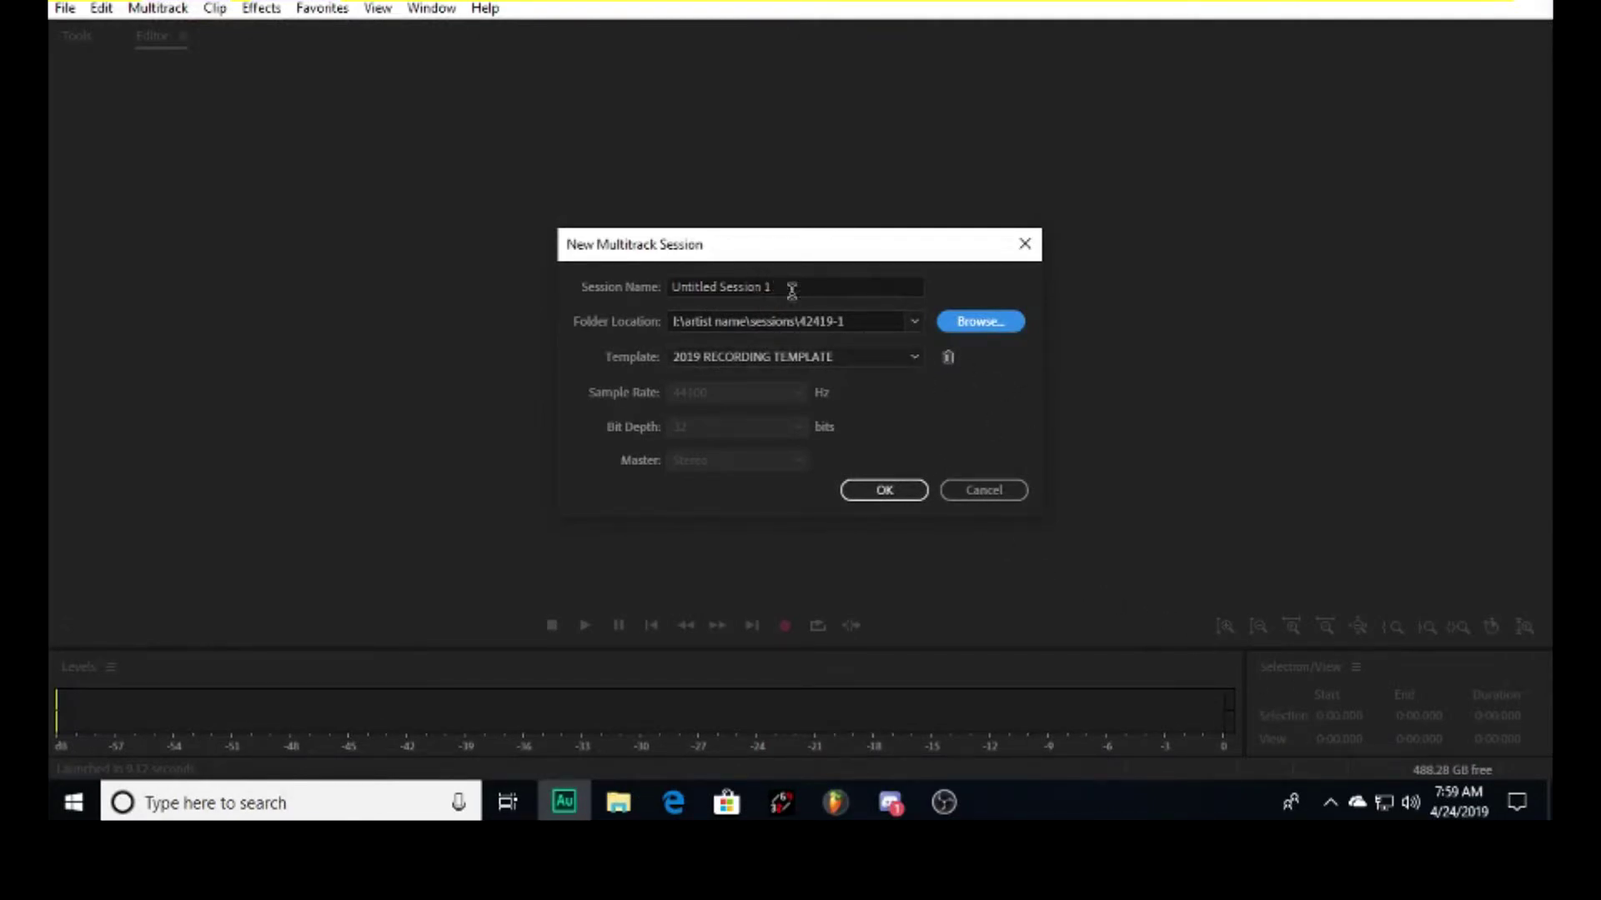
Name the session 'test' and keep 2019 RECORDING TEMPLATE as its template
drag(776, 286, 576, 285)
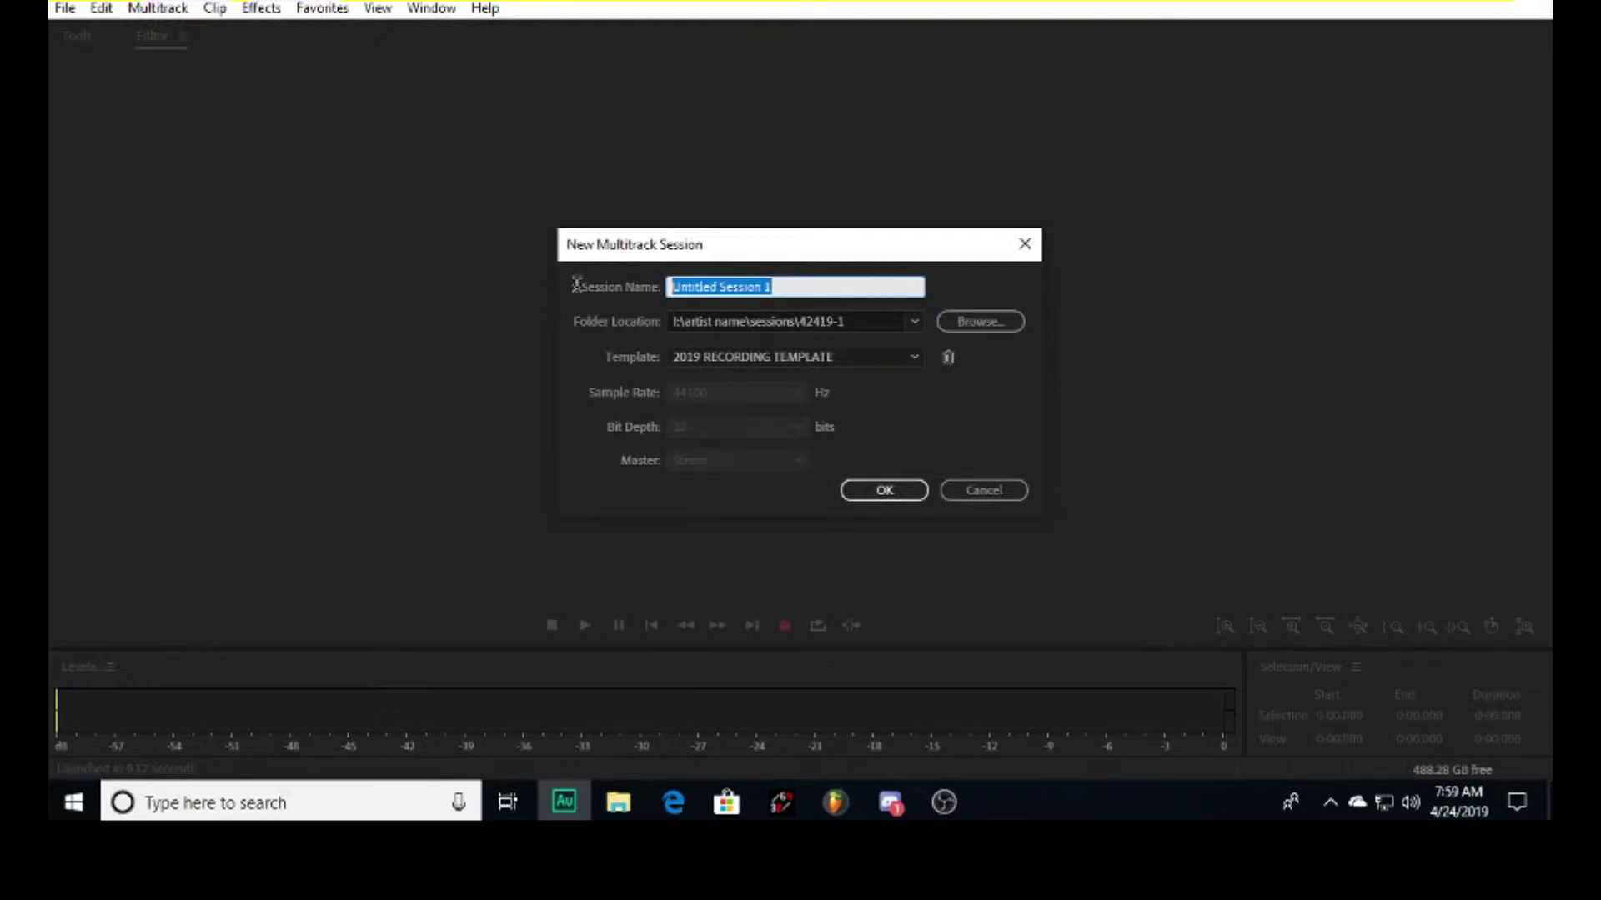
text(test)
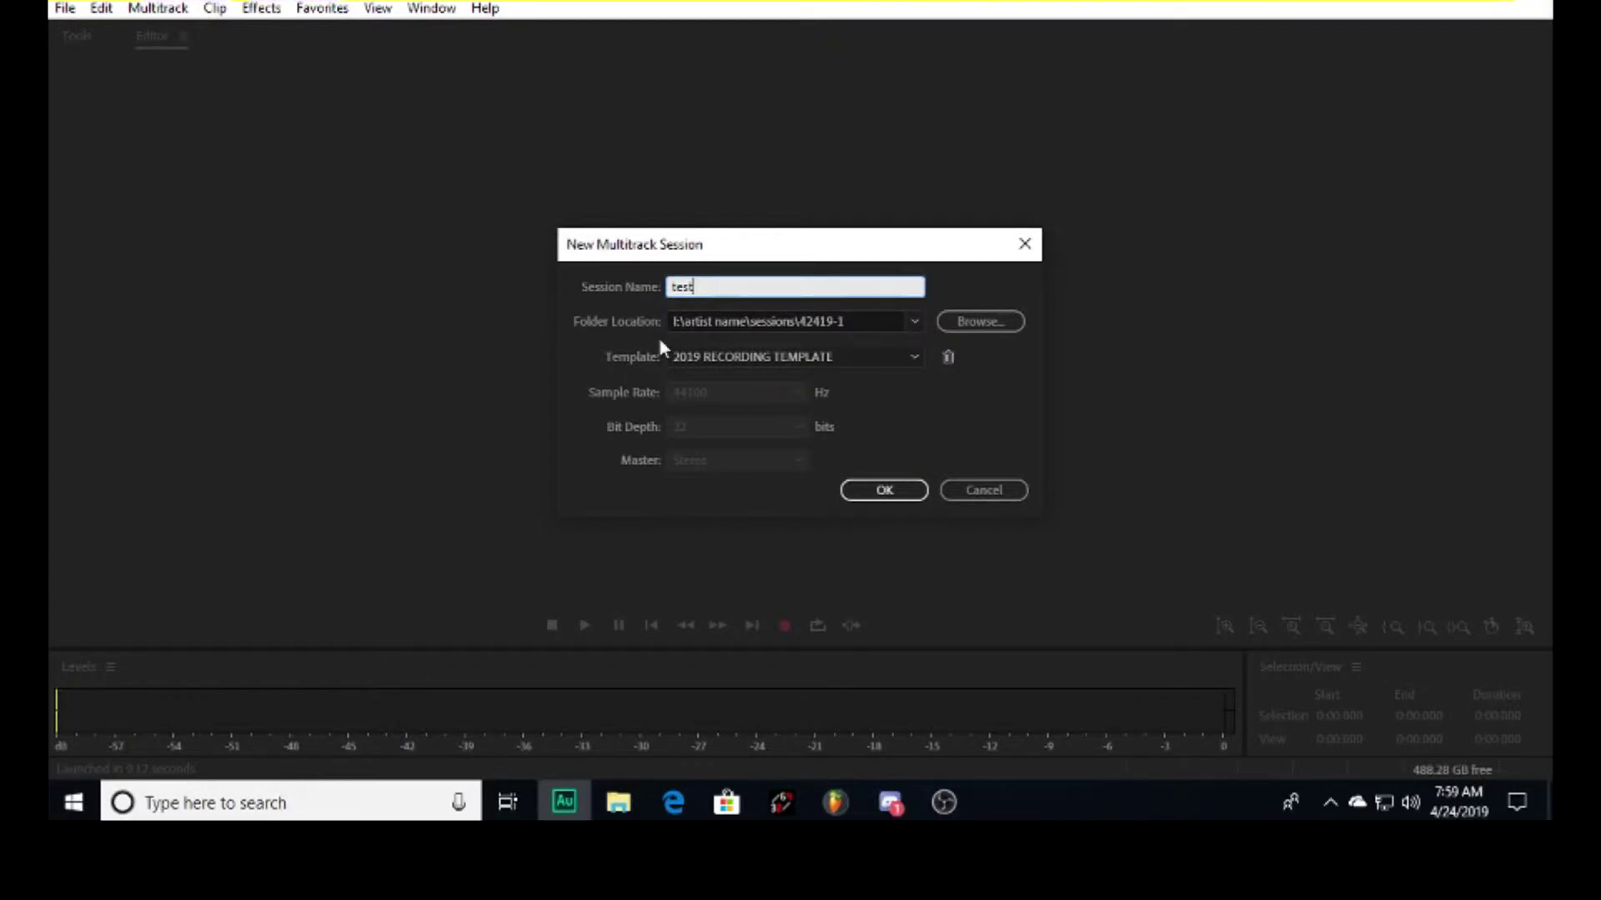
click(915, 357)
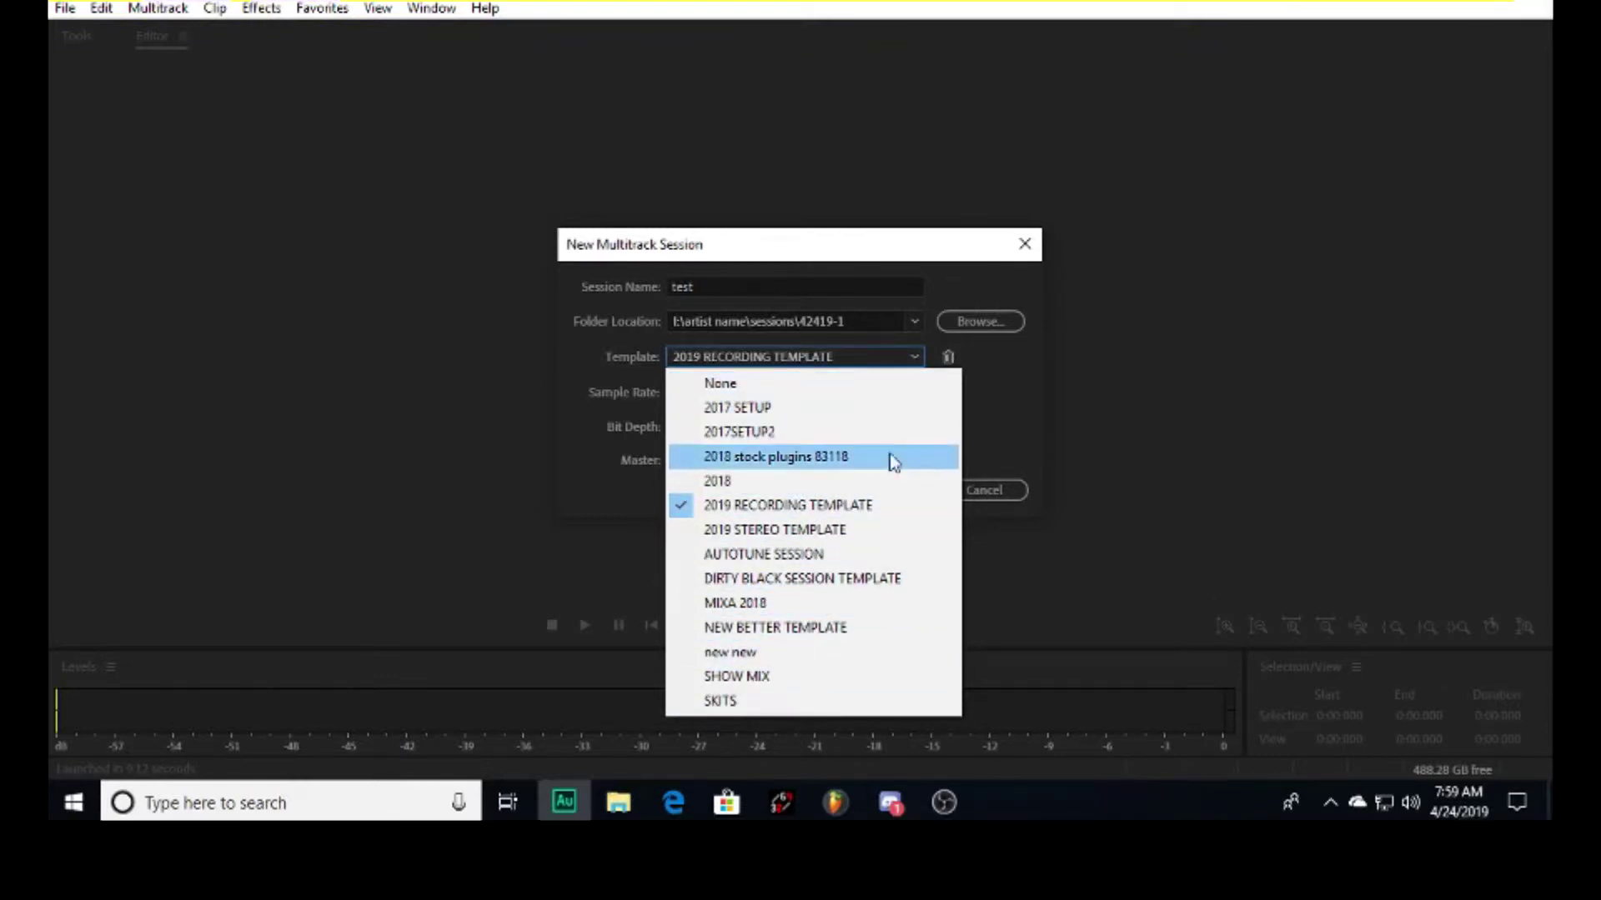
click(1003, 386)
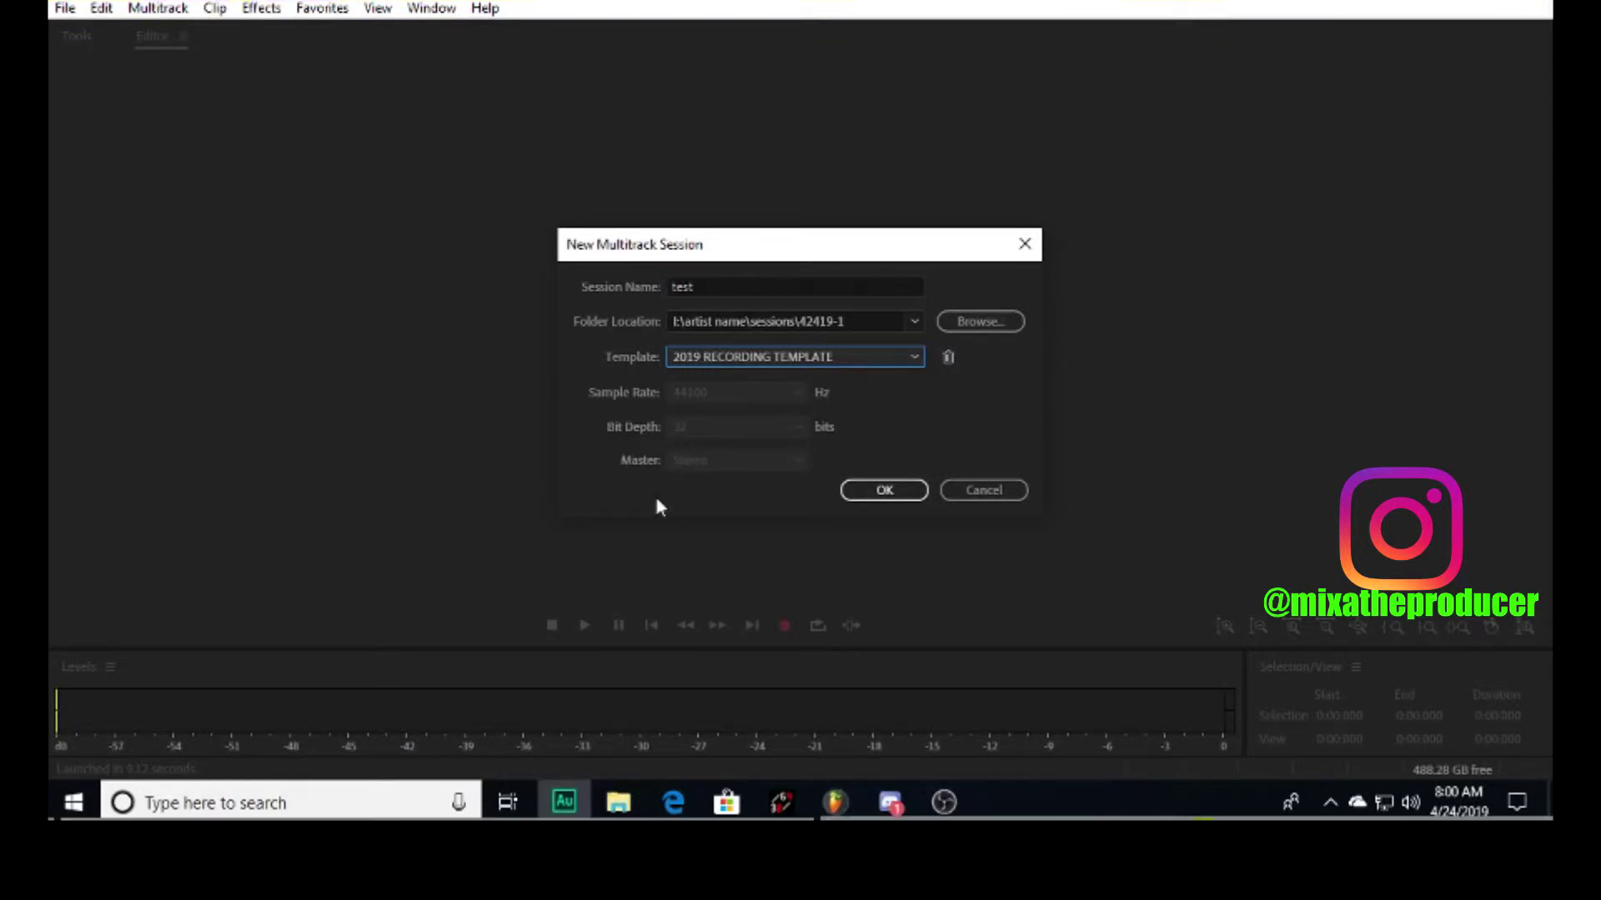
Confirm the dialog to build test.sesx from the recording template
click(888, 494)
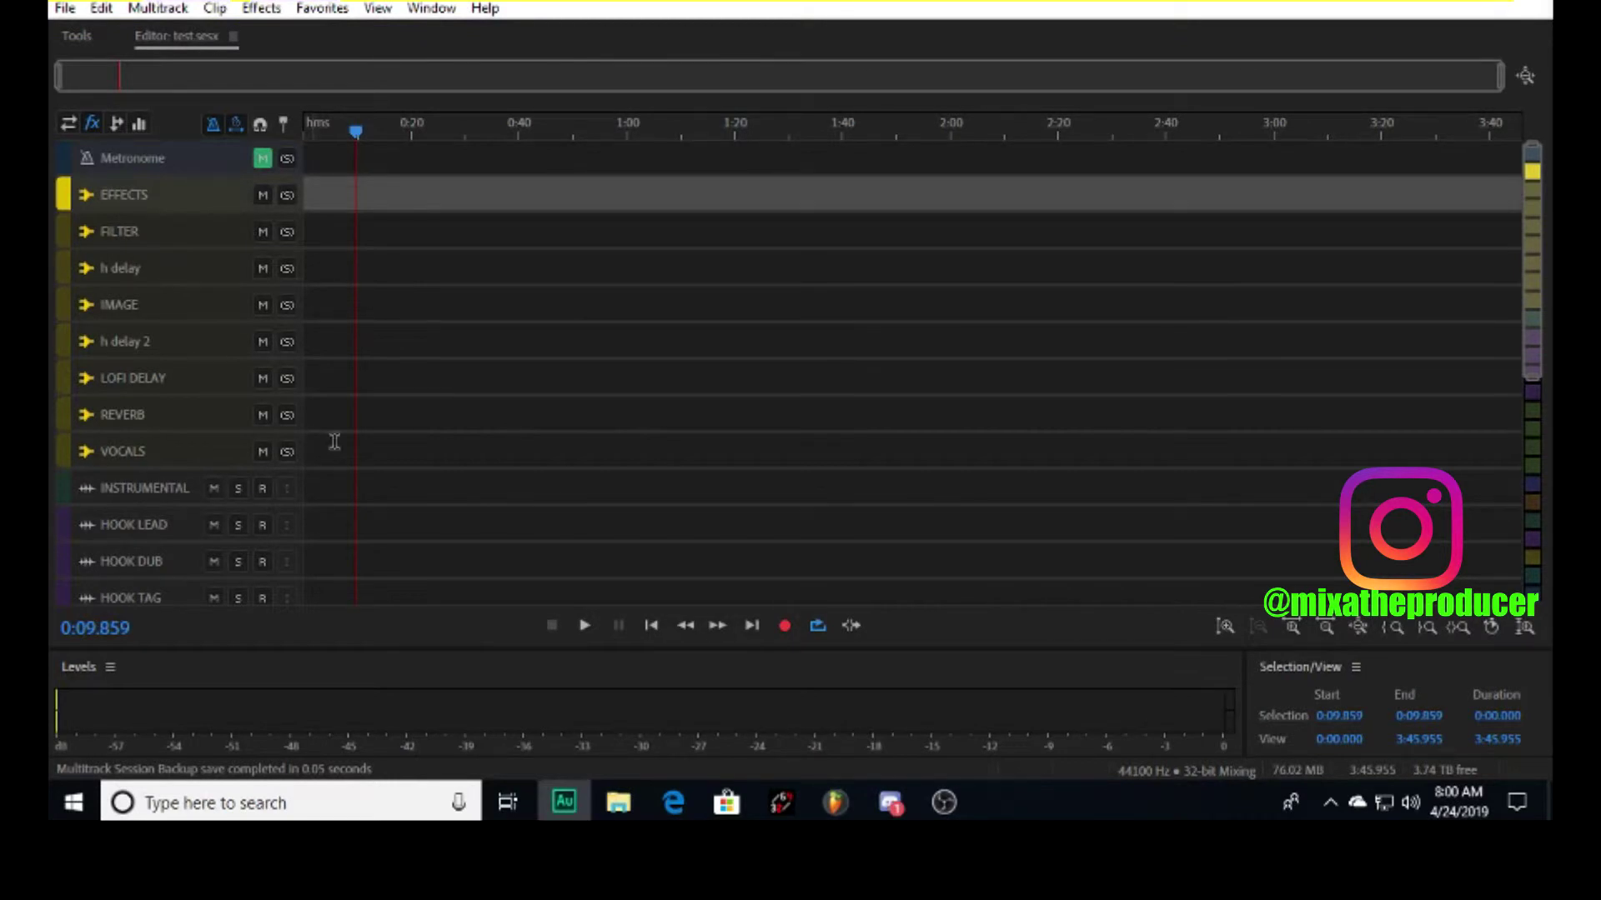
Create another multitrack session, accepting the dialog's current settings
click(65, 8)
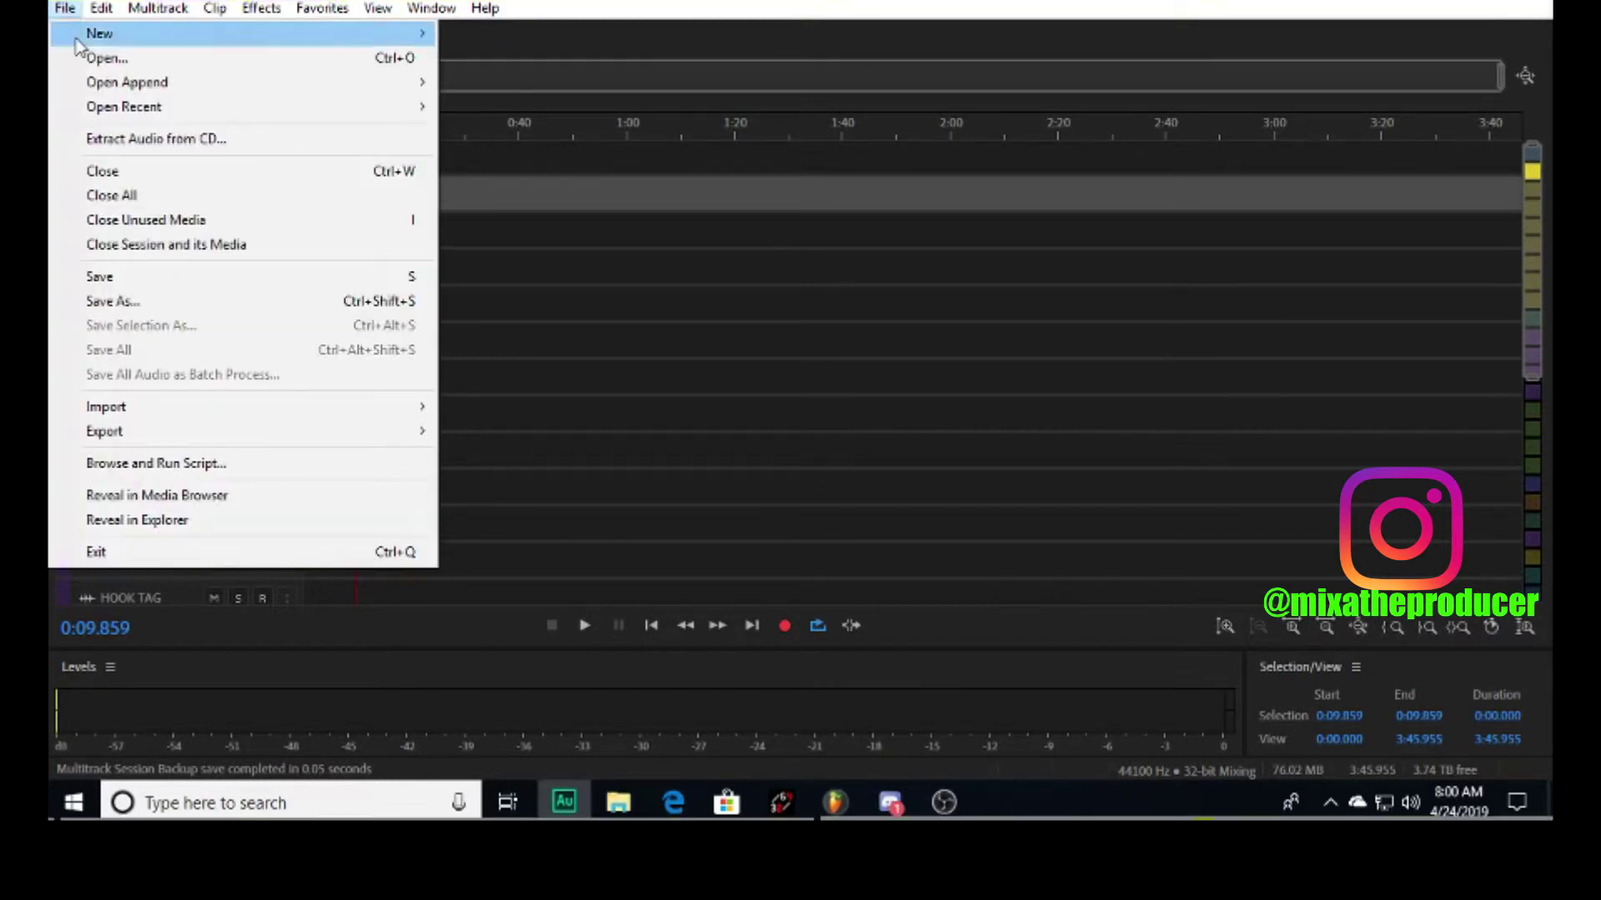
mouse_move(76, 38)
click(518, 33)
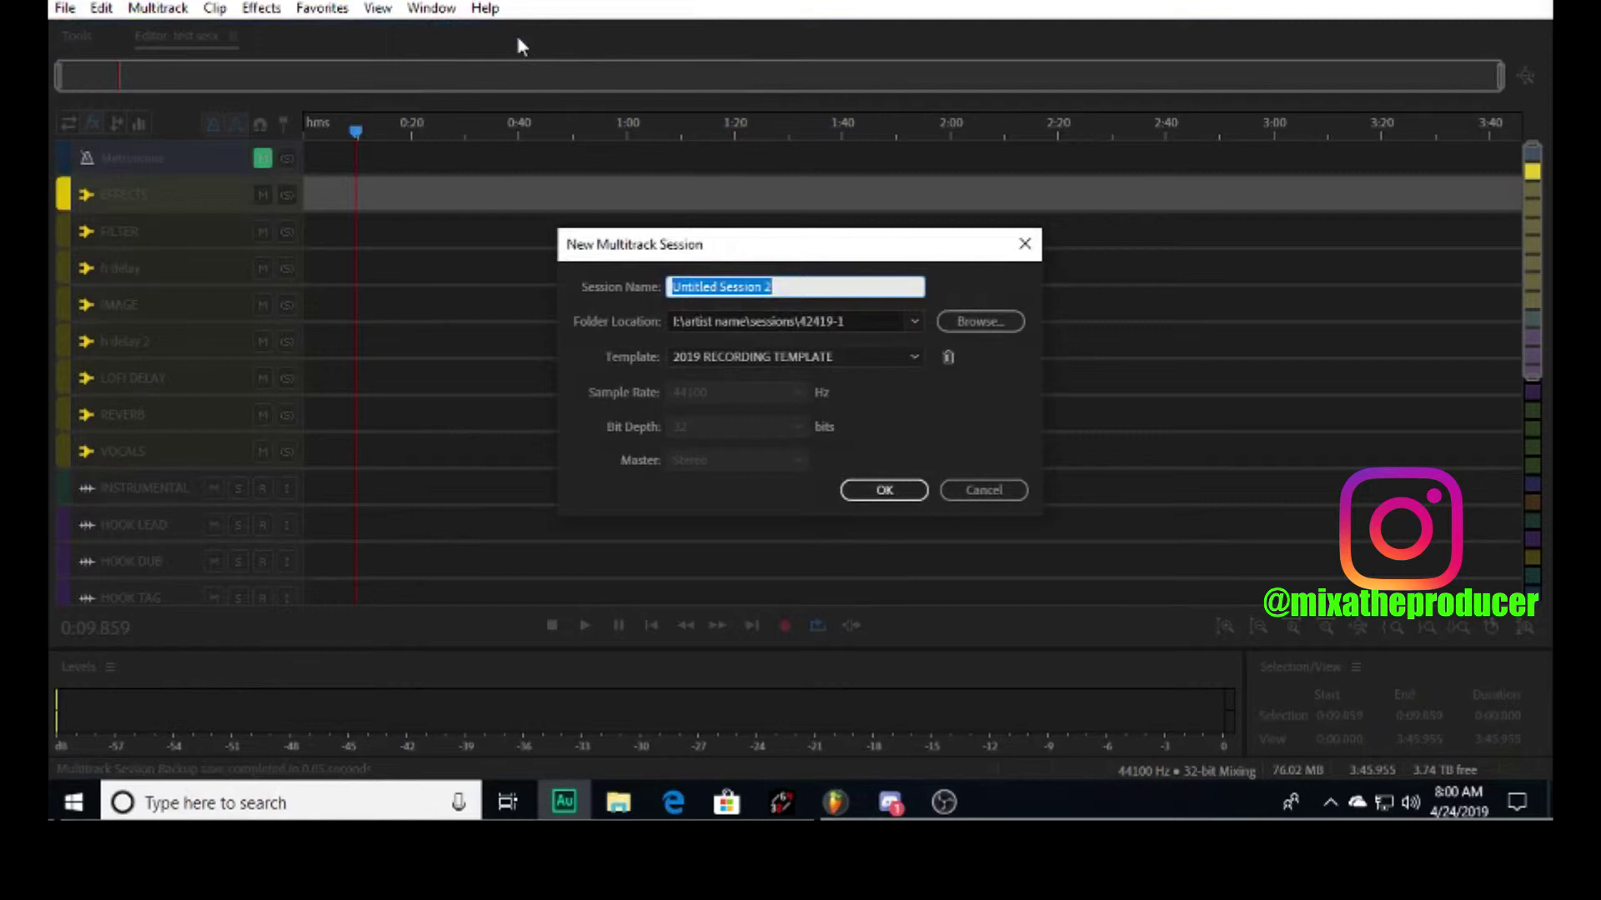
click(890, 492)
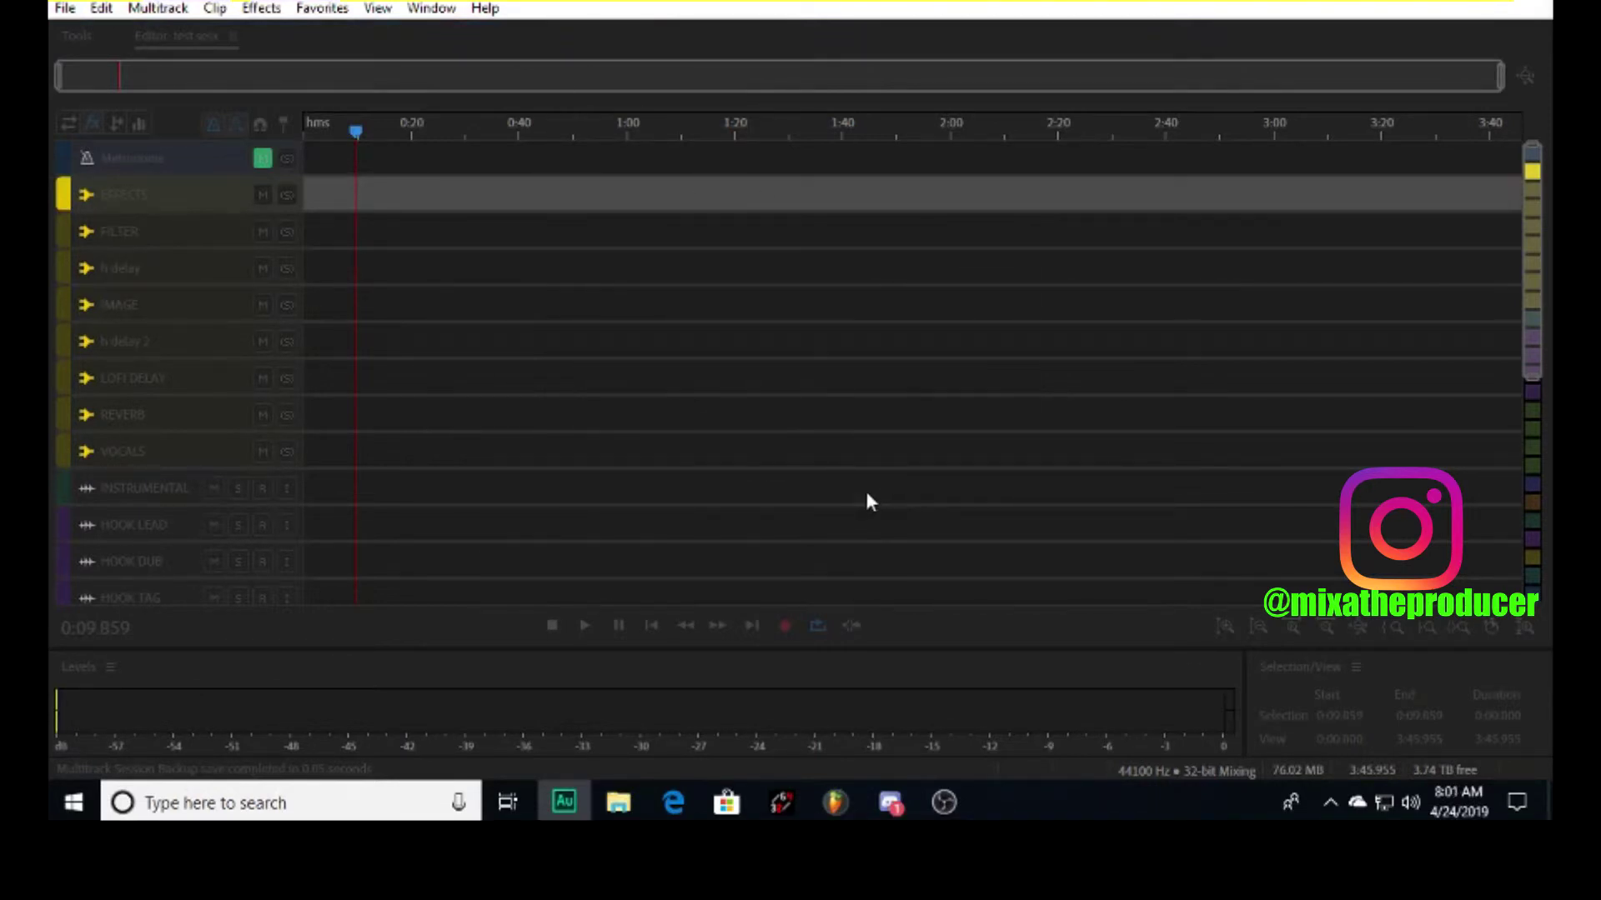
Create a new multitrack session with template None and sample rate 44100 Hz
click(65, 9)
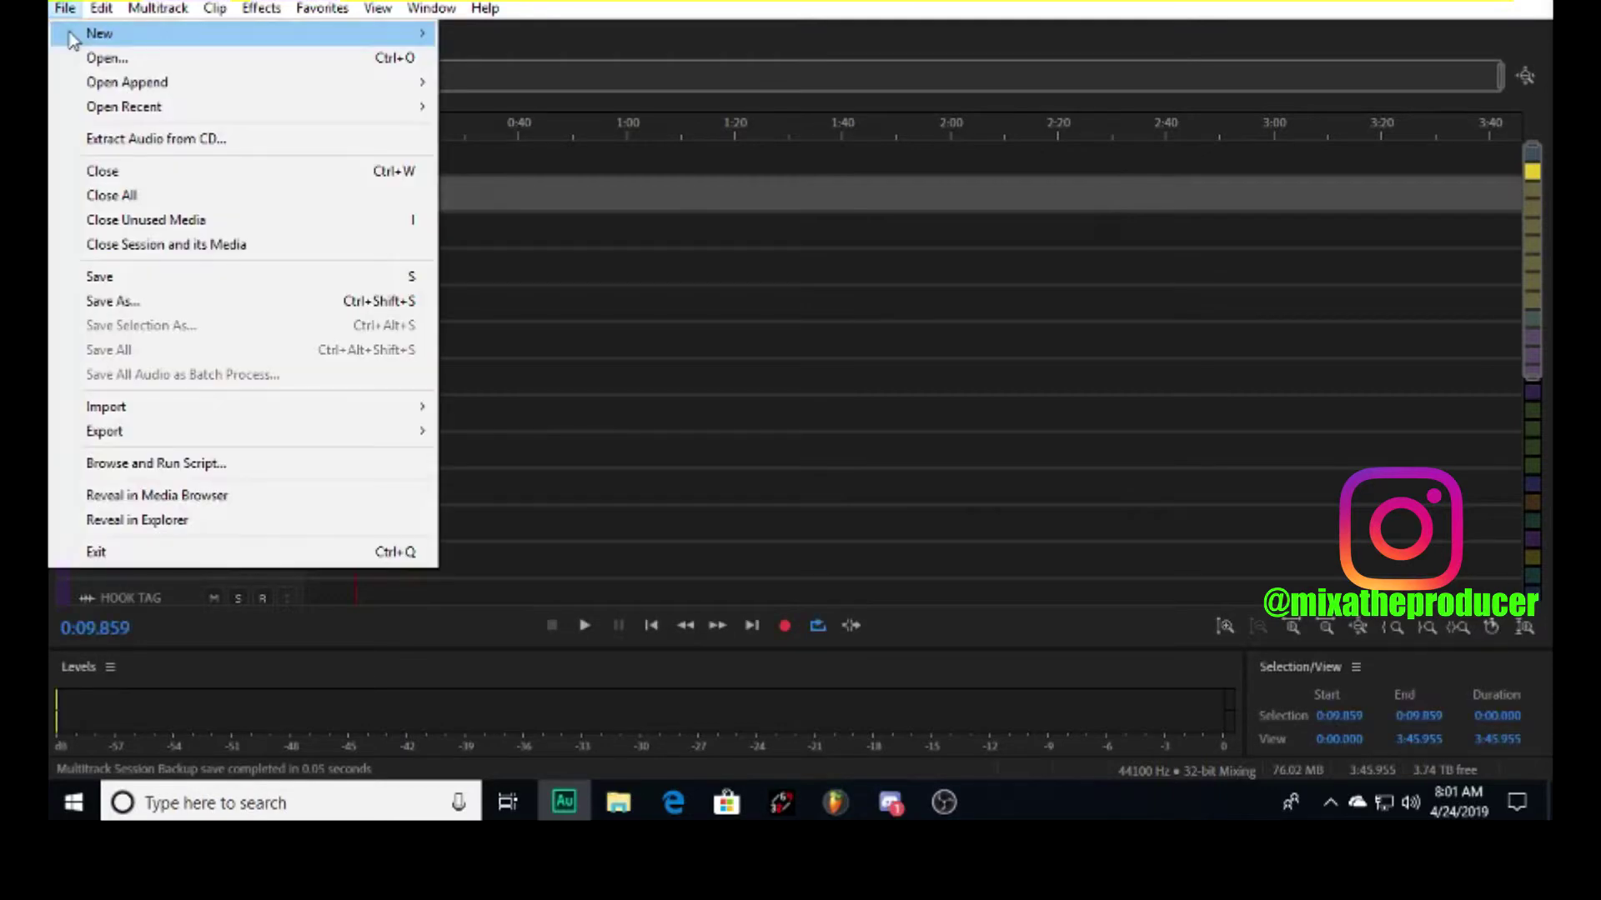
mouse_move(125, 33)
click(581, 35)
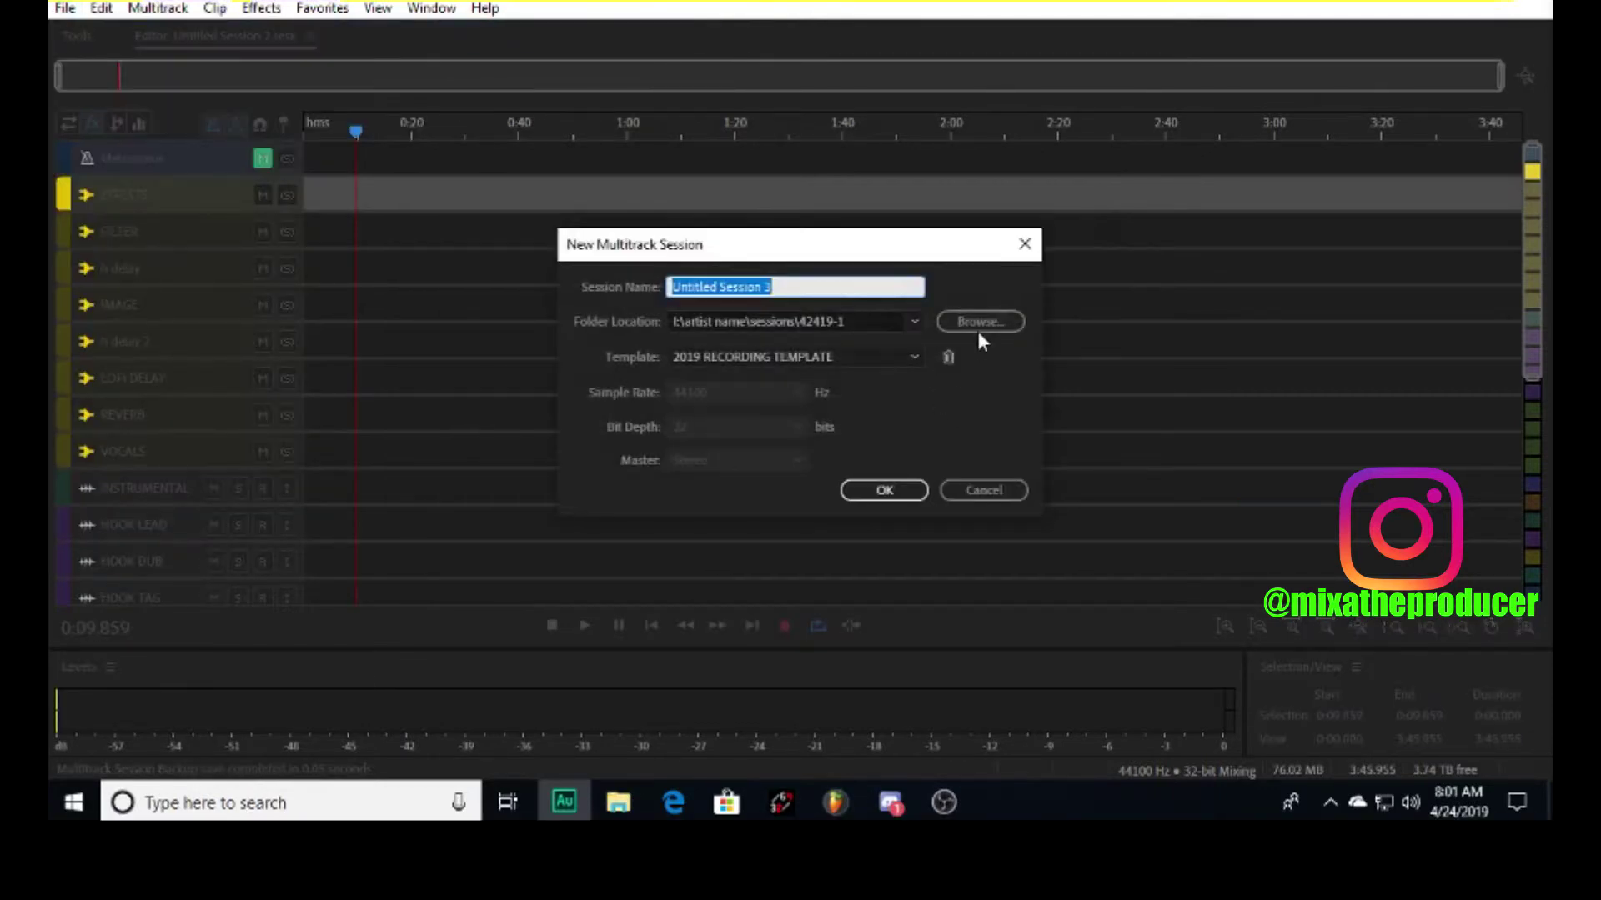
click(915, 325)
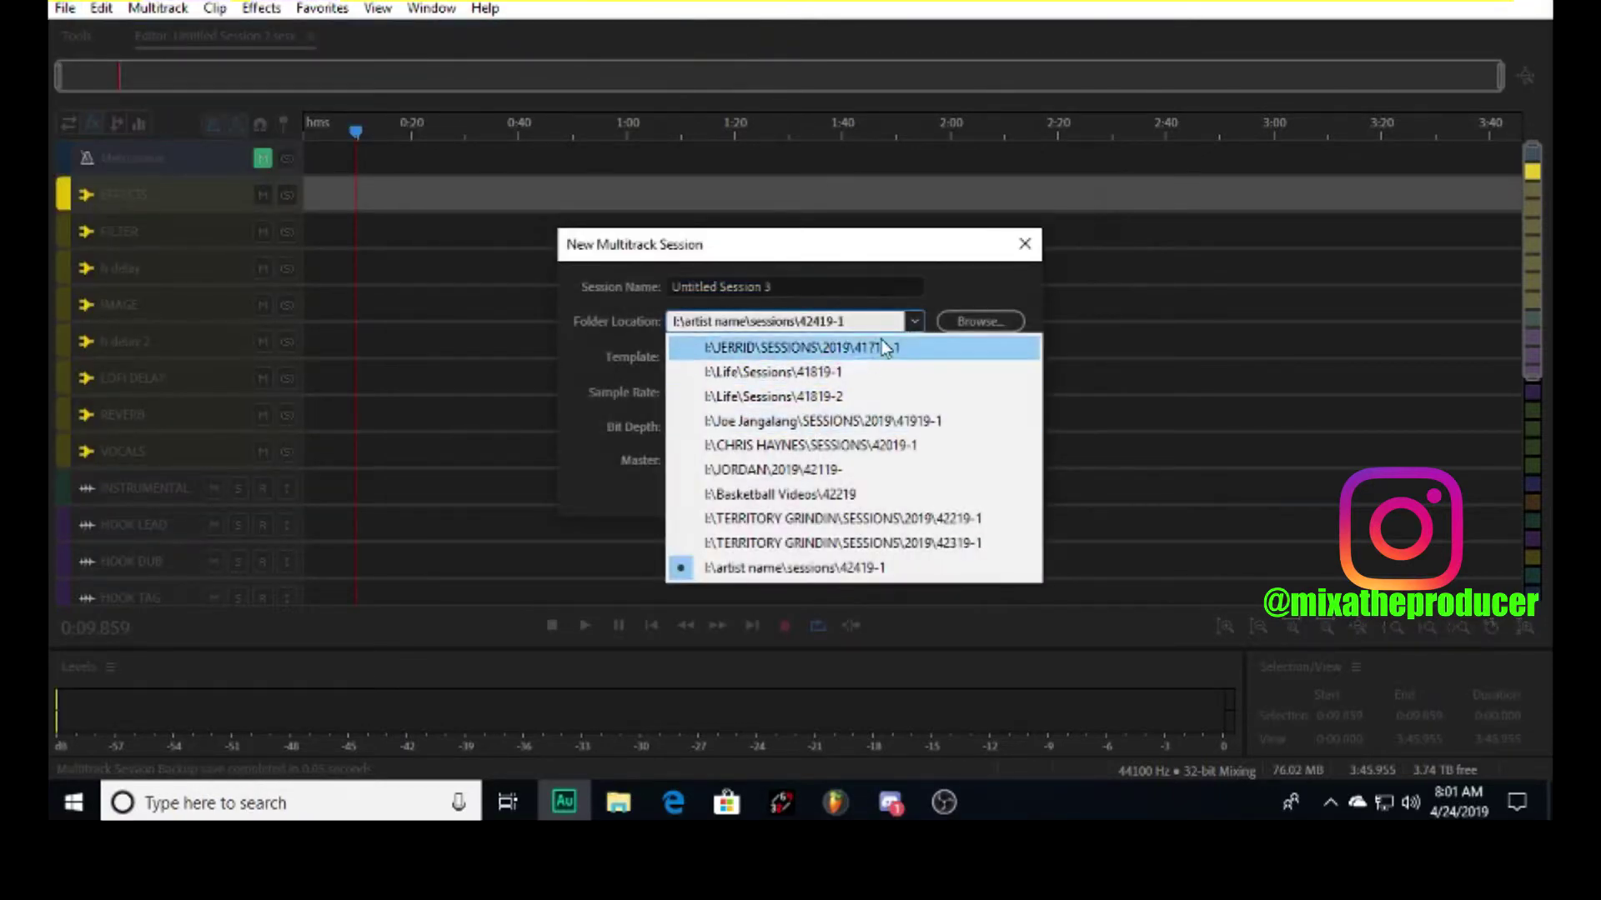
click(917, 320)
click(908, 357)
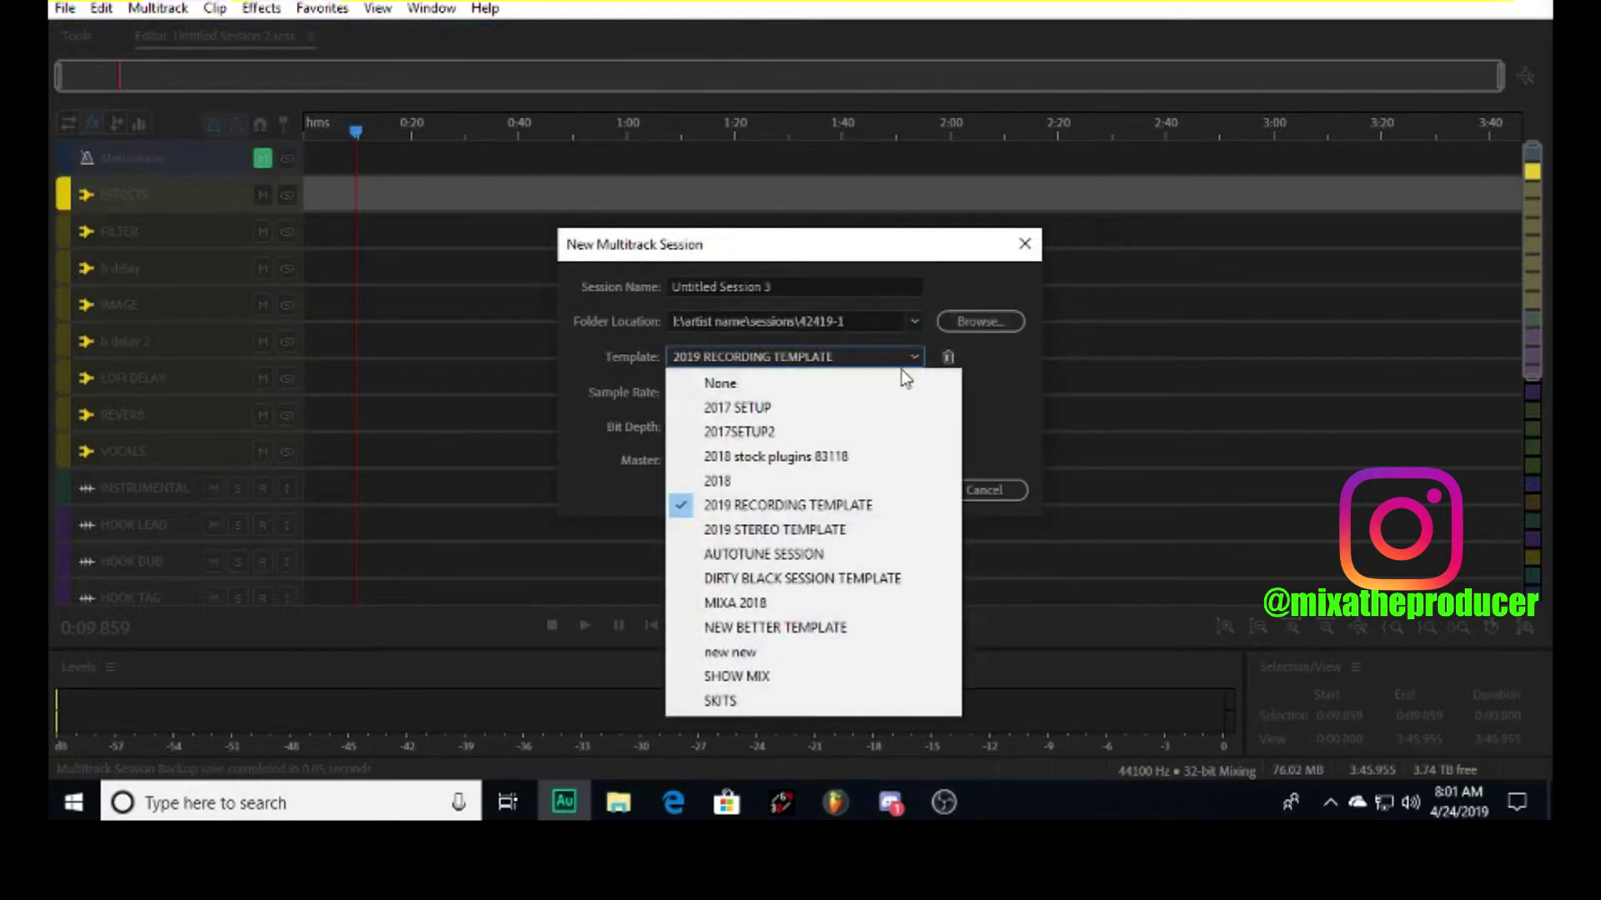
click(867, 393)
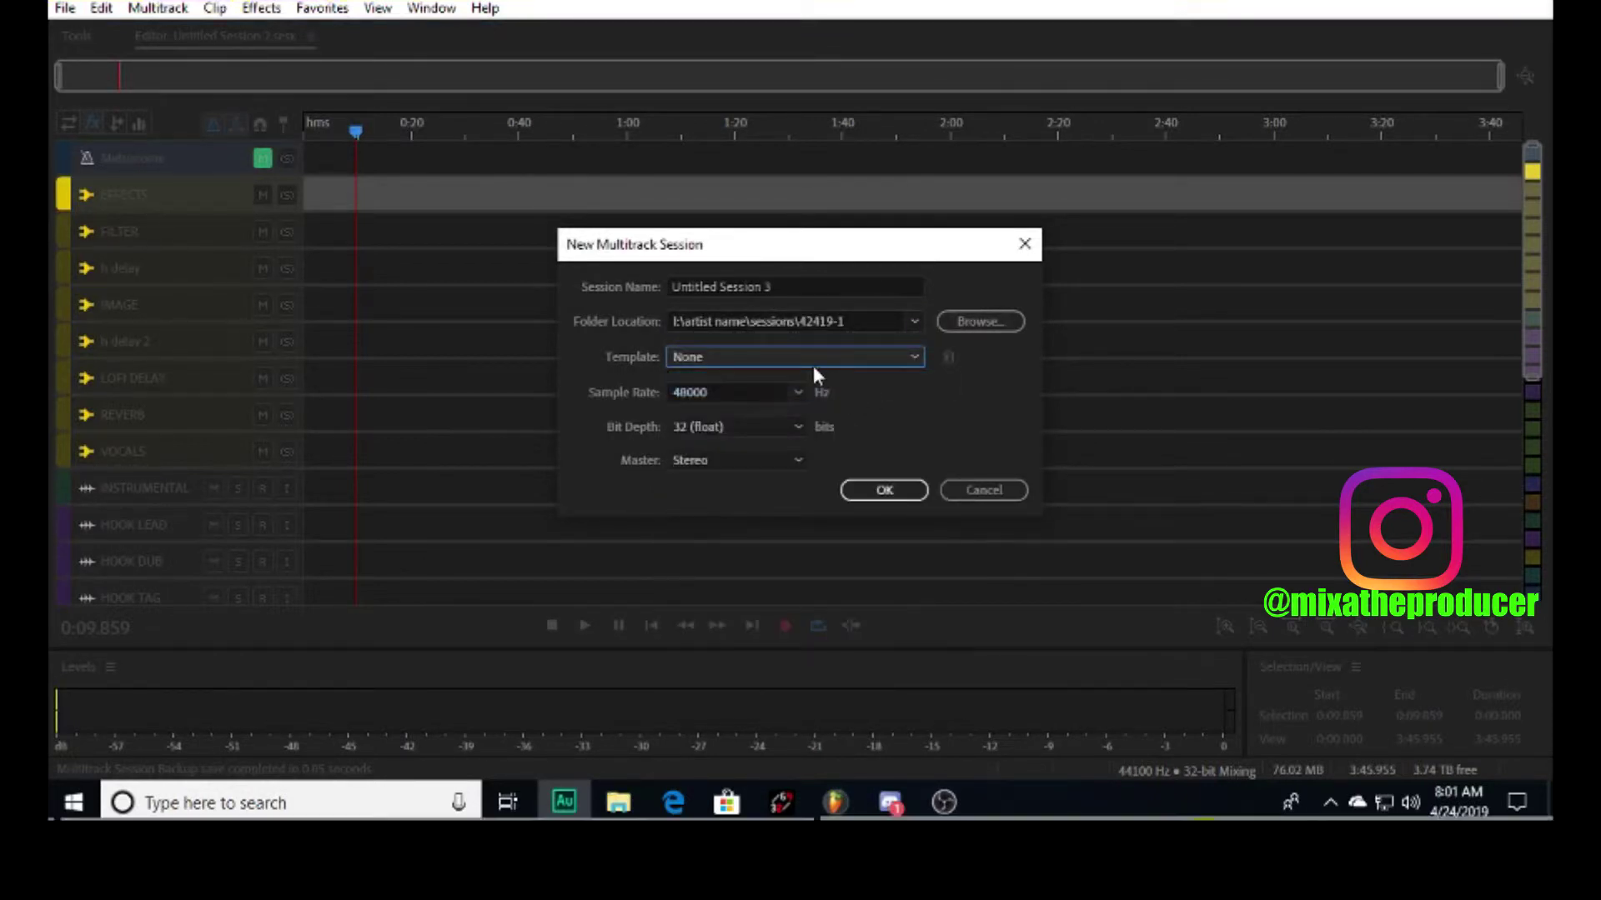
click(785, 393)
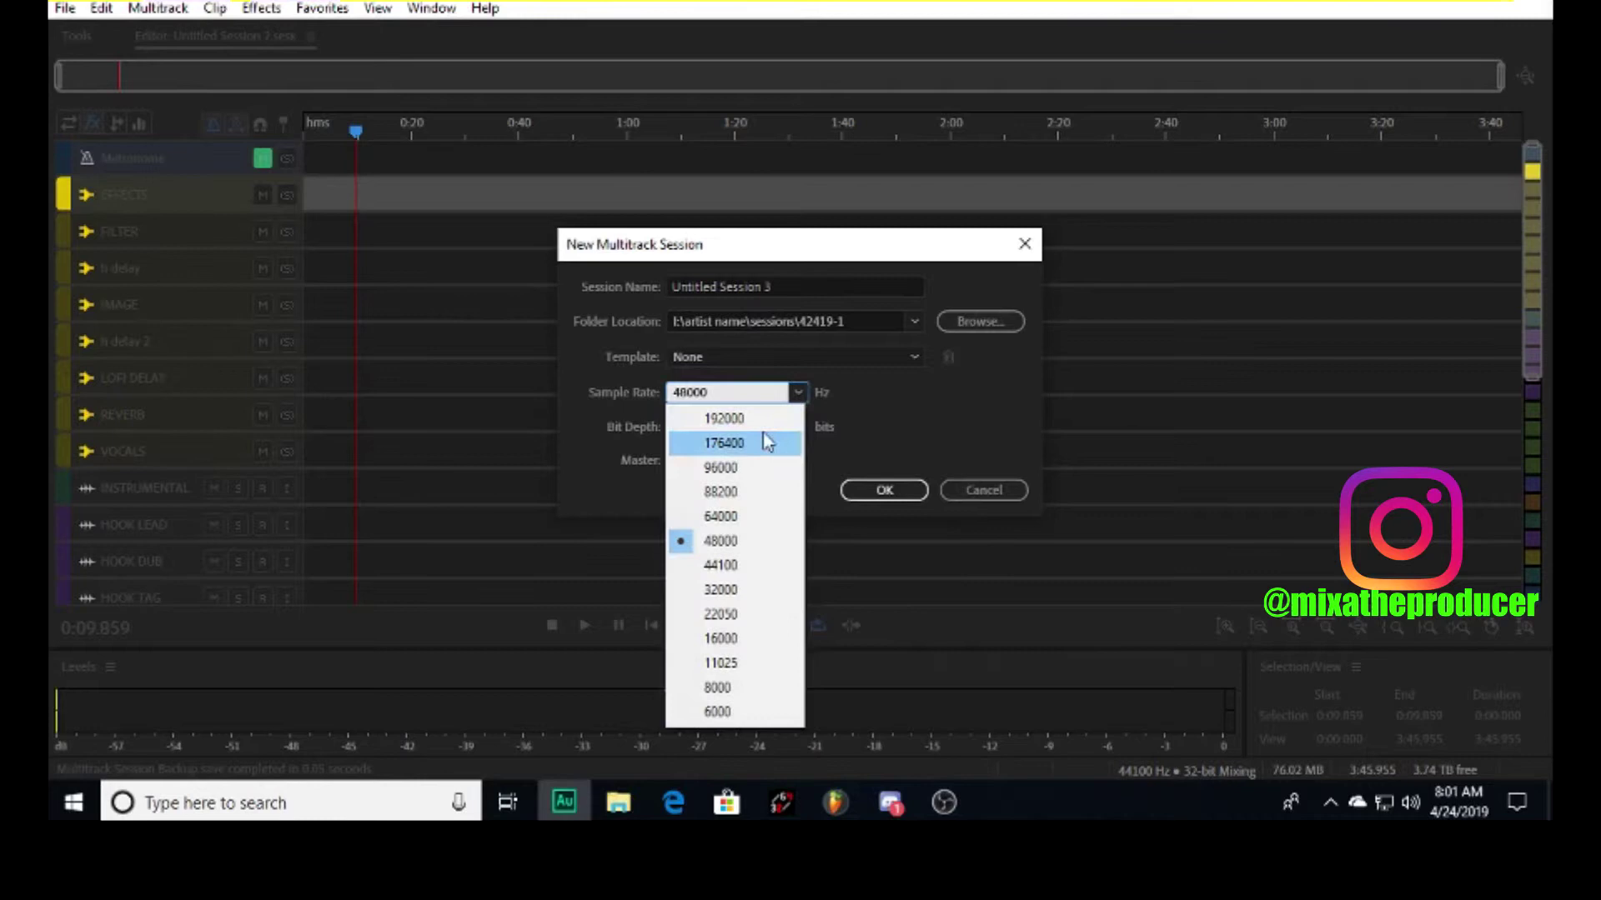
click(780, 567)
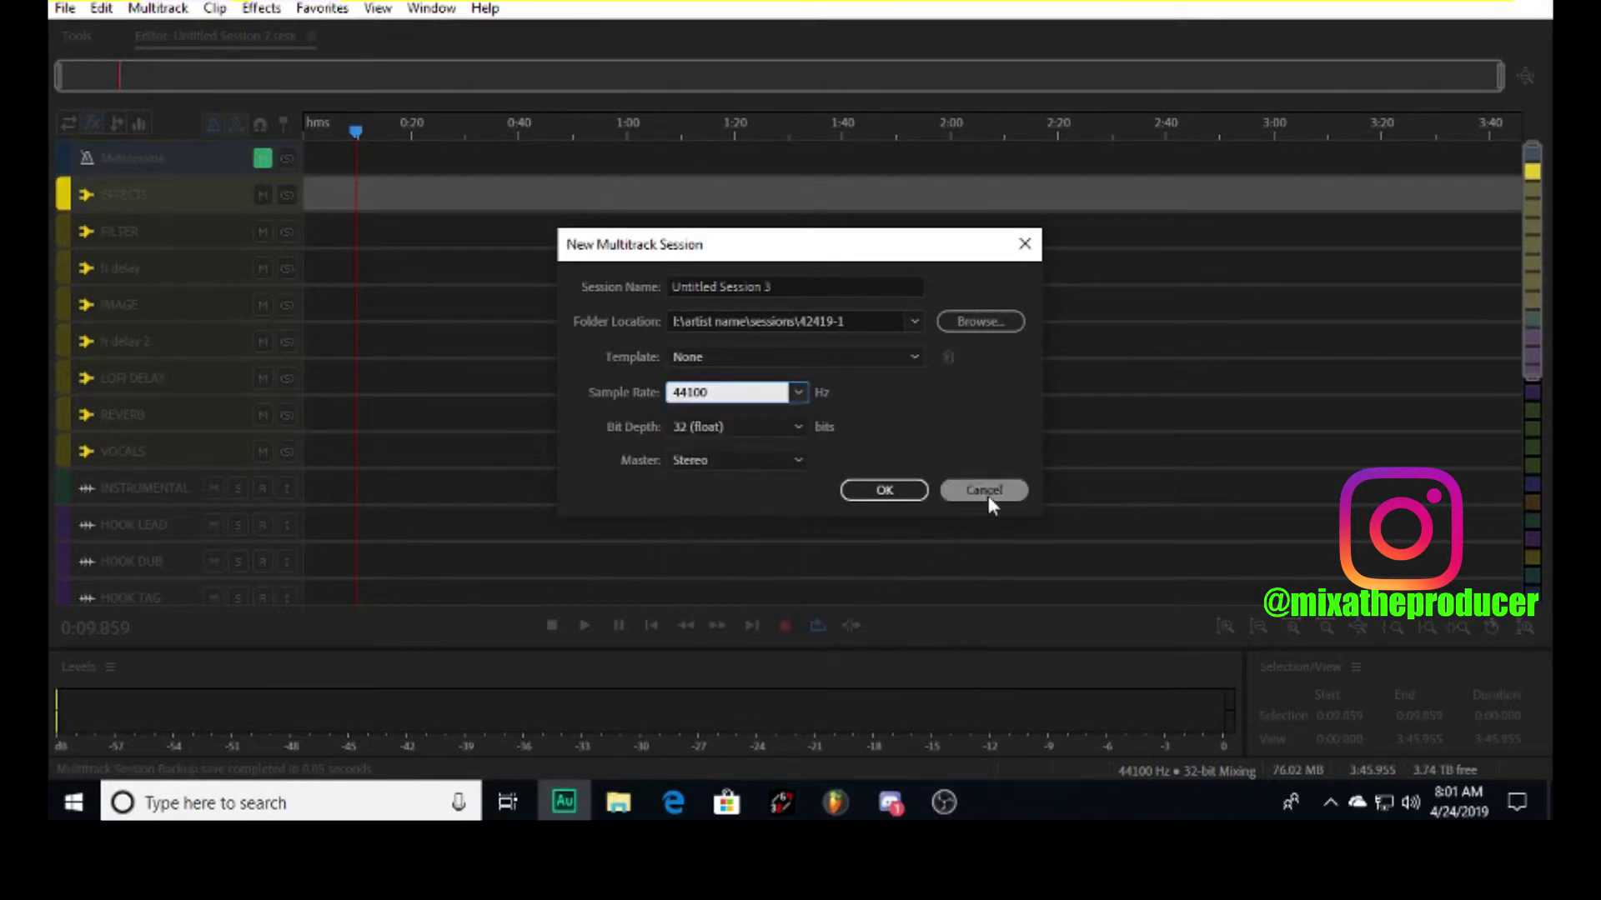
click(884, 493)
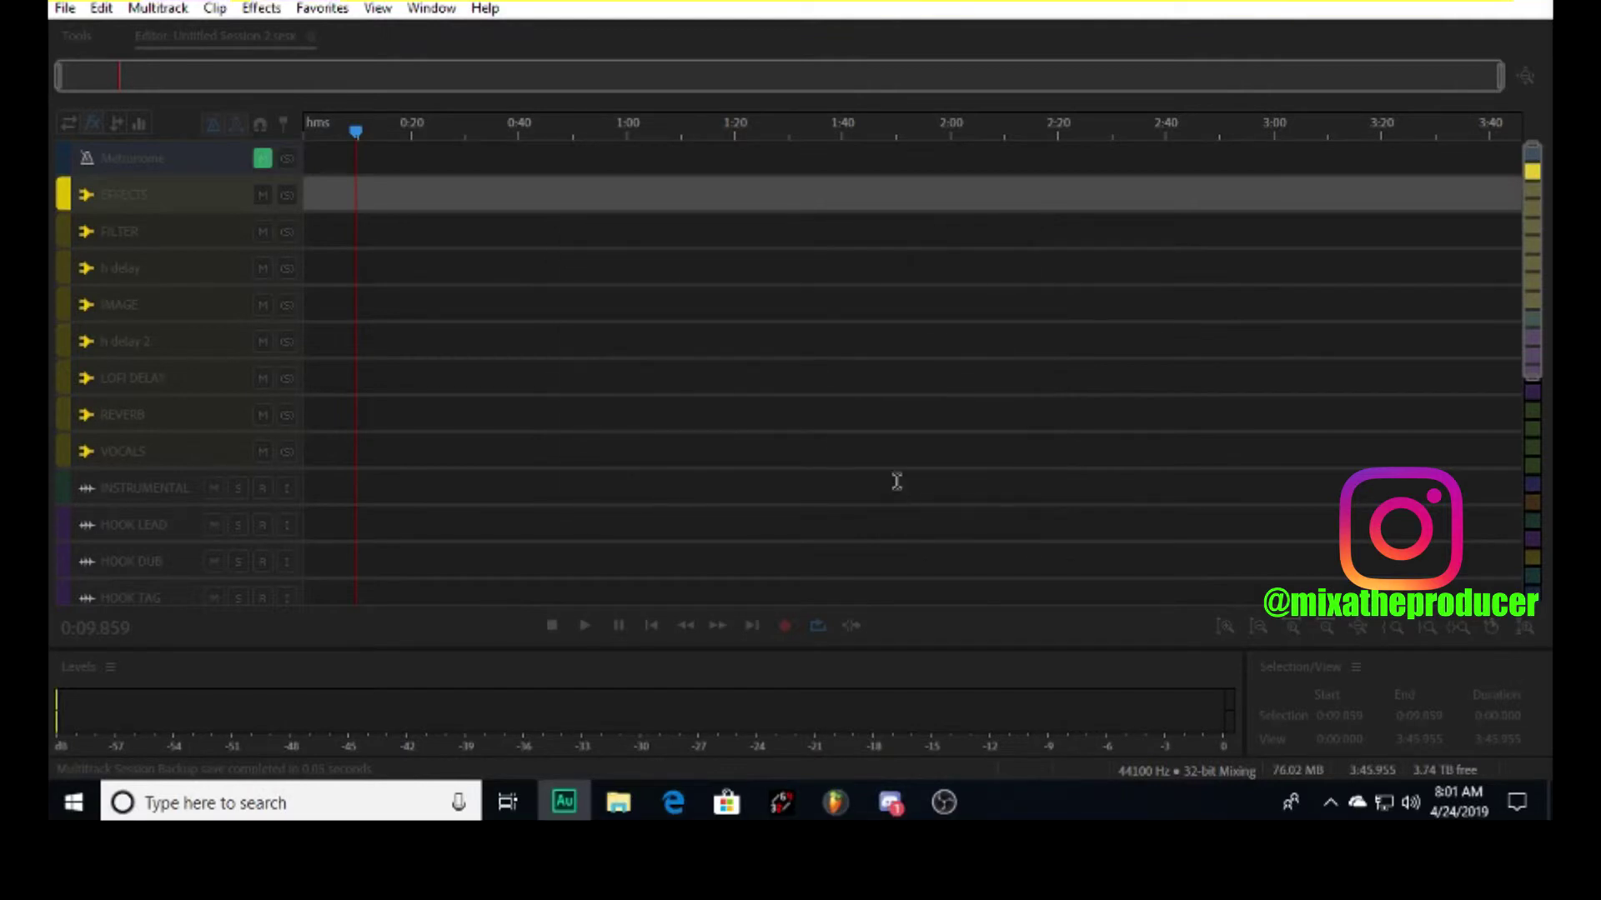
Select Track 1 and delete Tracks 1–6 with Ctrl+Alt+Backspace, leaving only Master
scroll(186, 267, down, 5)
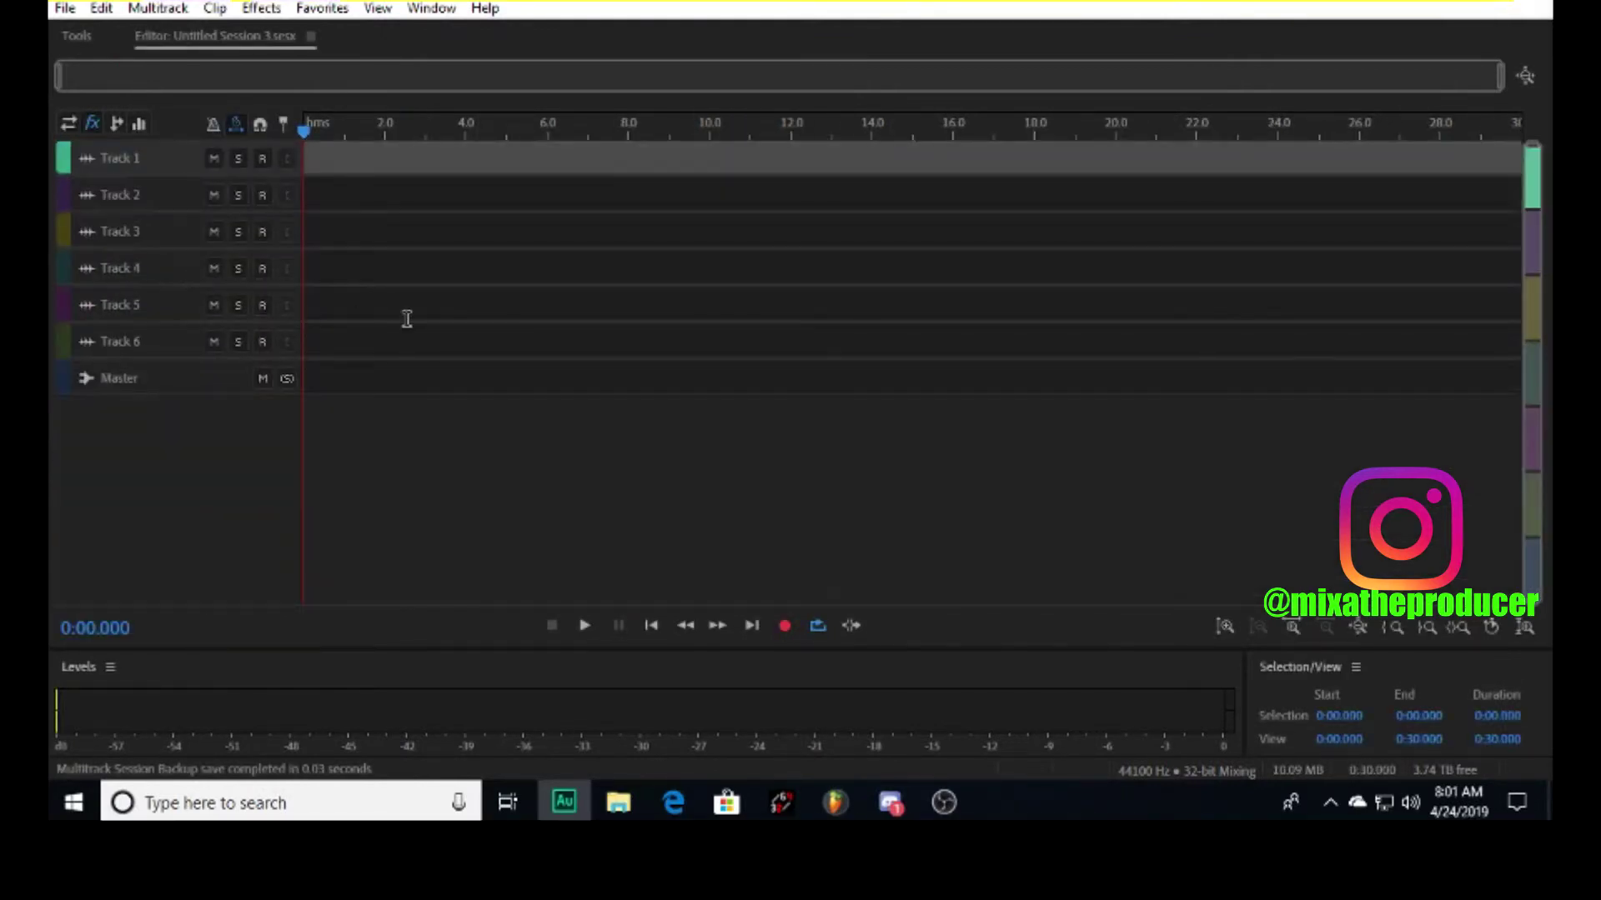
click(333, 167)
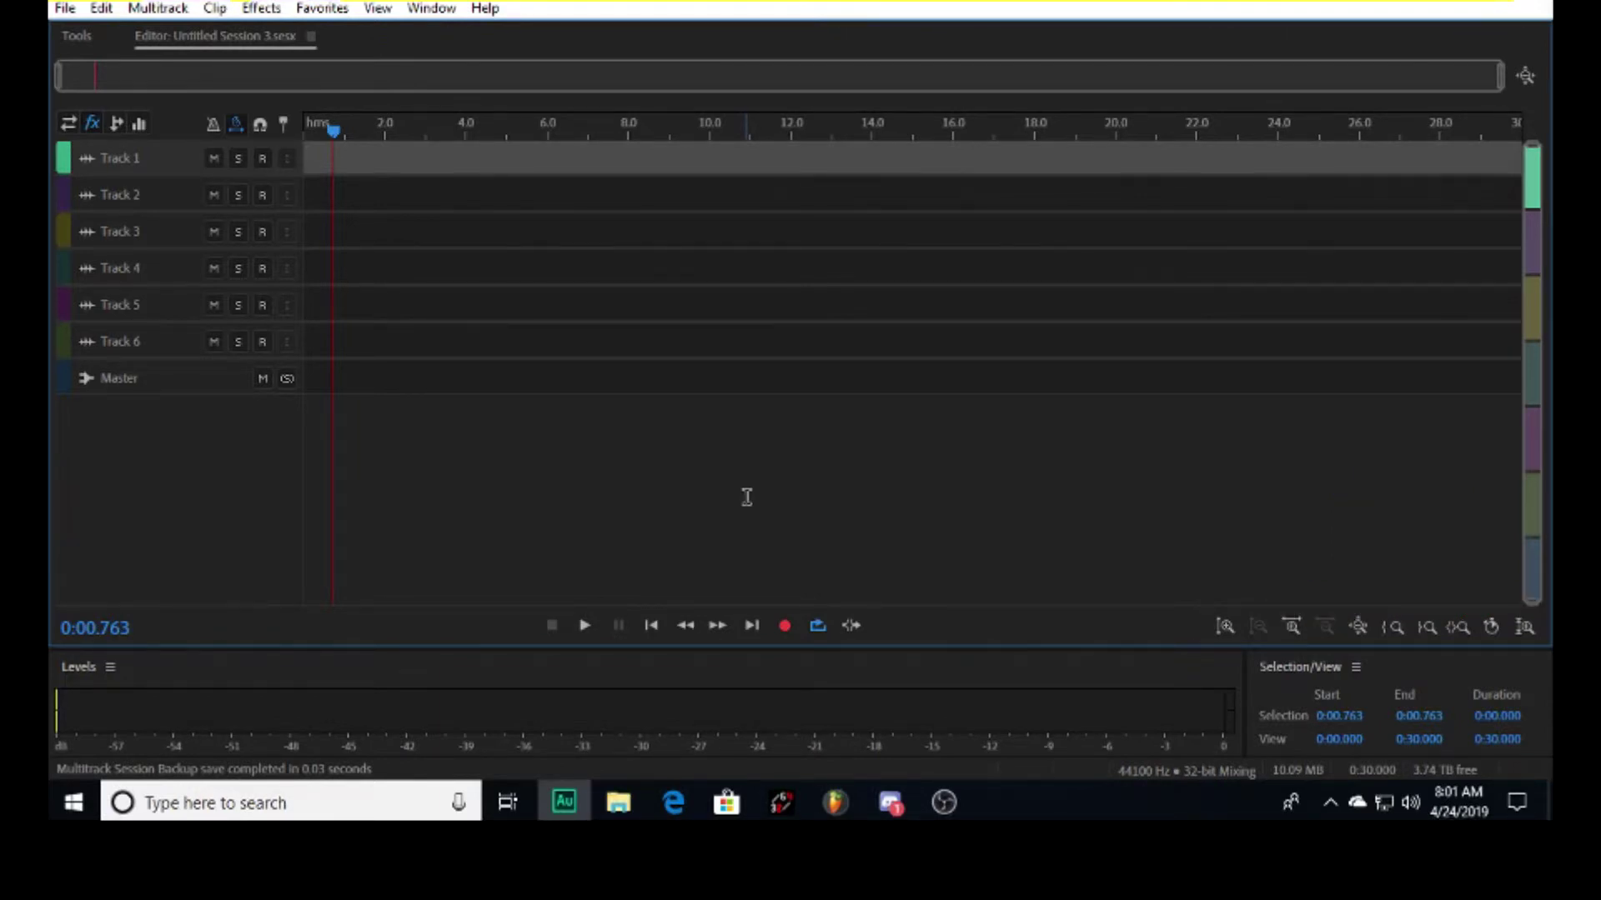
key(ctrl+alt+BackSpace)
key(ctrl+alt+BackSpace)
key(ctrl+alt+BackSpace)
key(ctrl+alt+BackSpace)
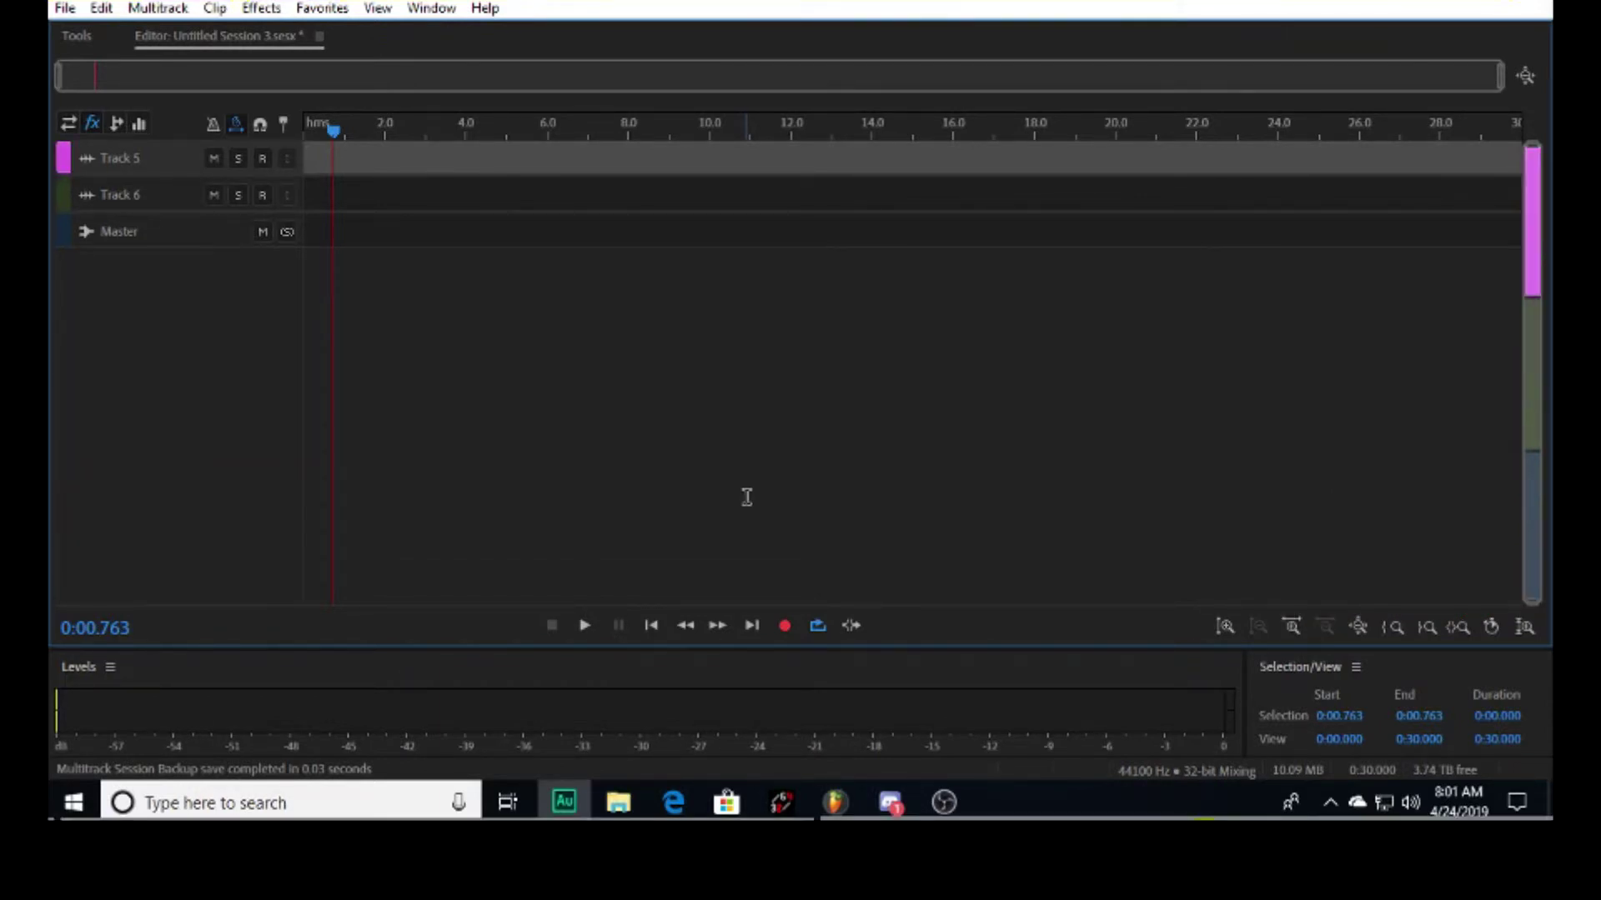
key(ctrl+alt+BackSpace)
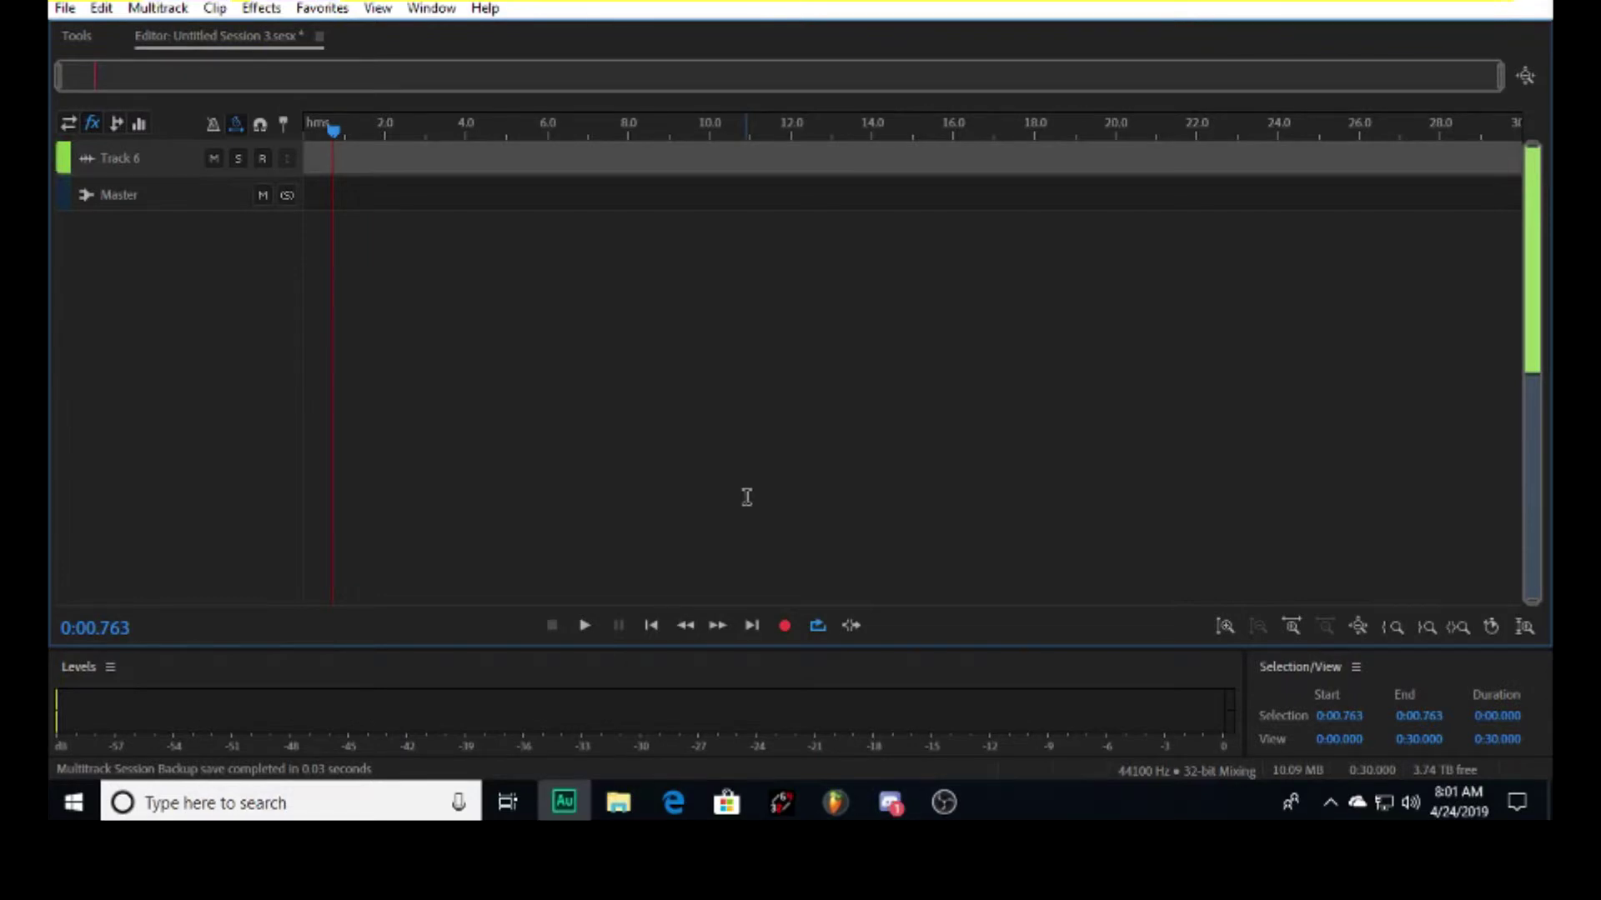
key(ctrl+alt+BackSpace)
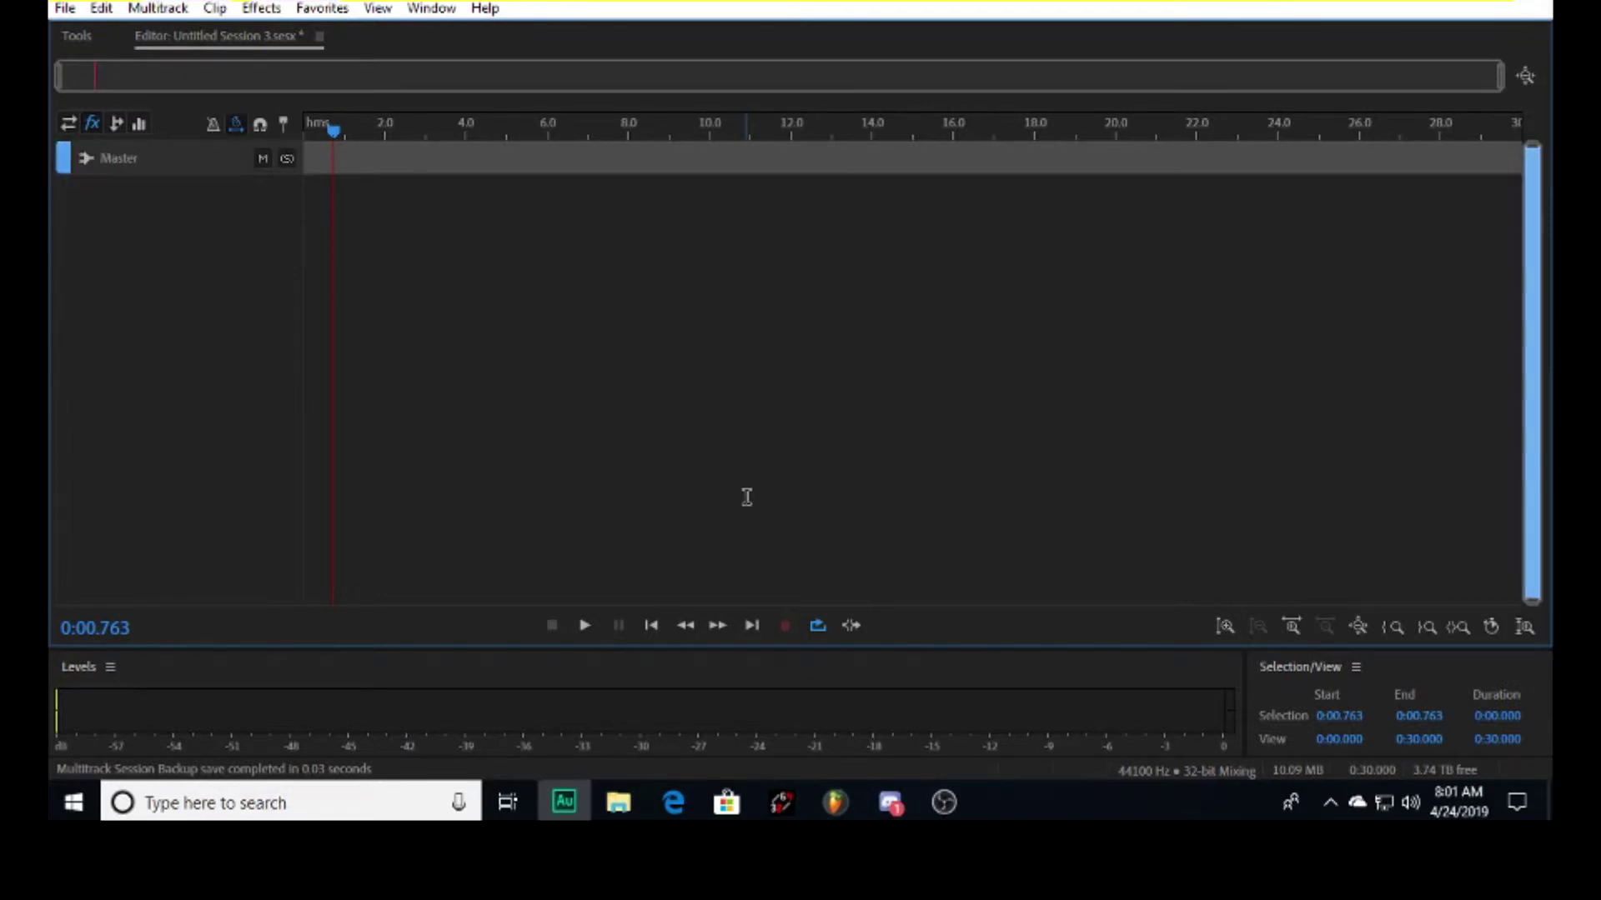
Add a mono audio track, Track 7, from the timeline's Track context menu
right_click(329, 159)
mouse_move(408, 298)
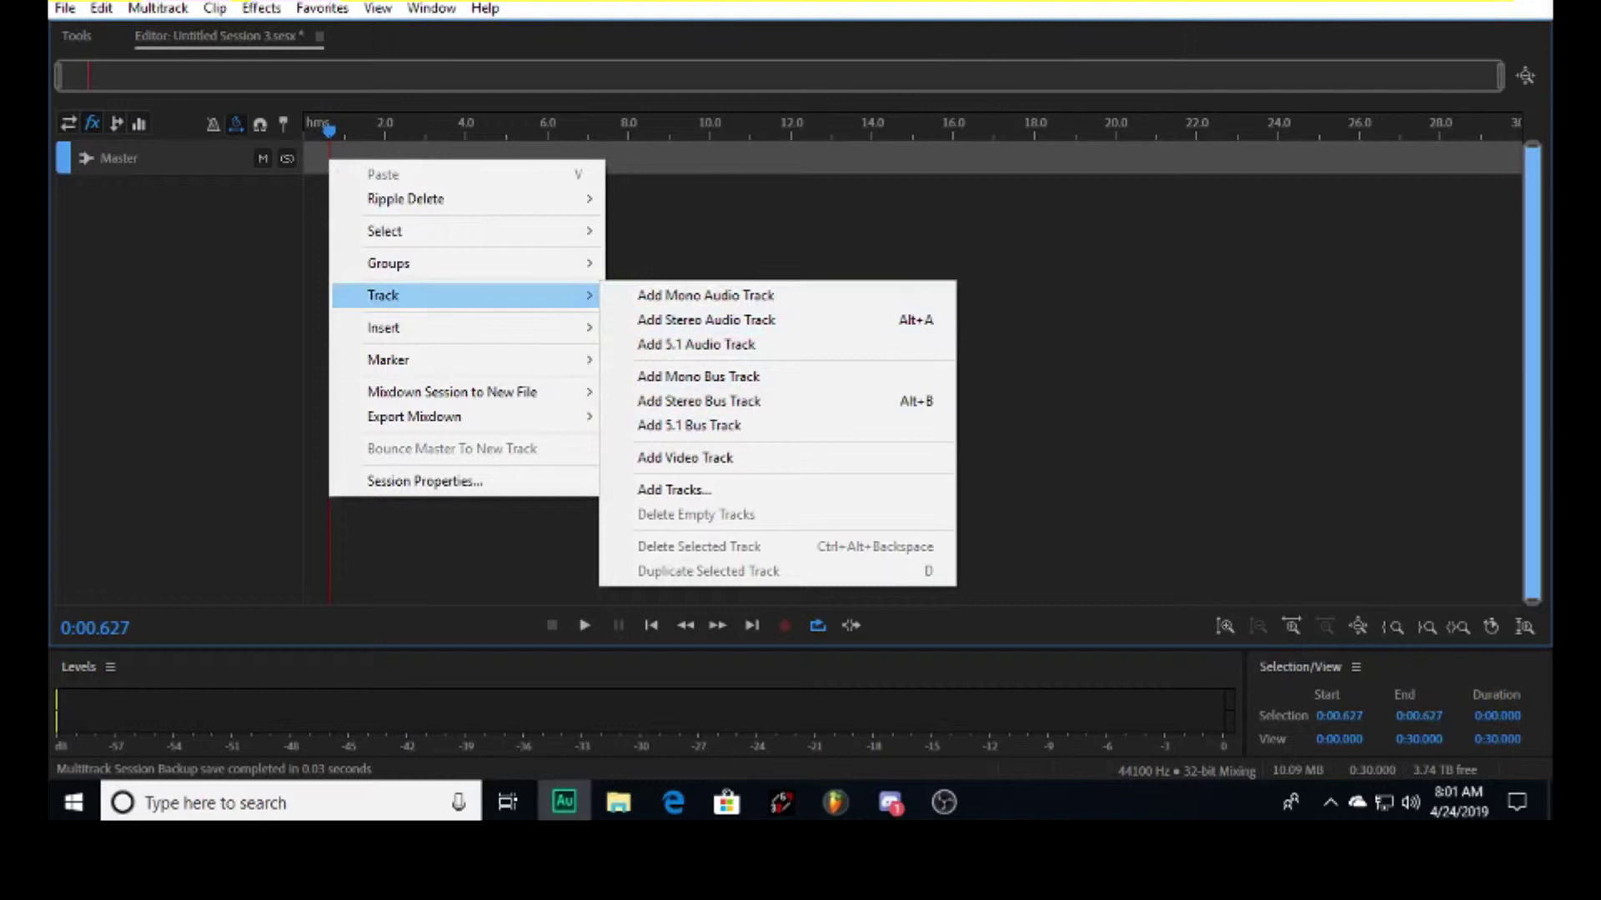
click(134, 10)
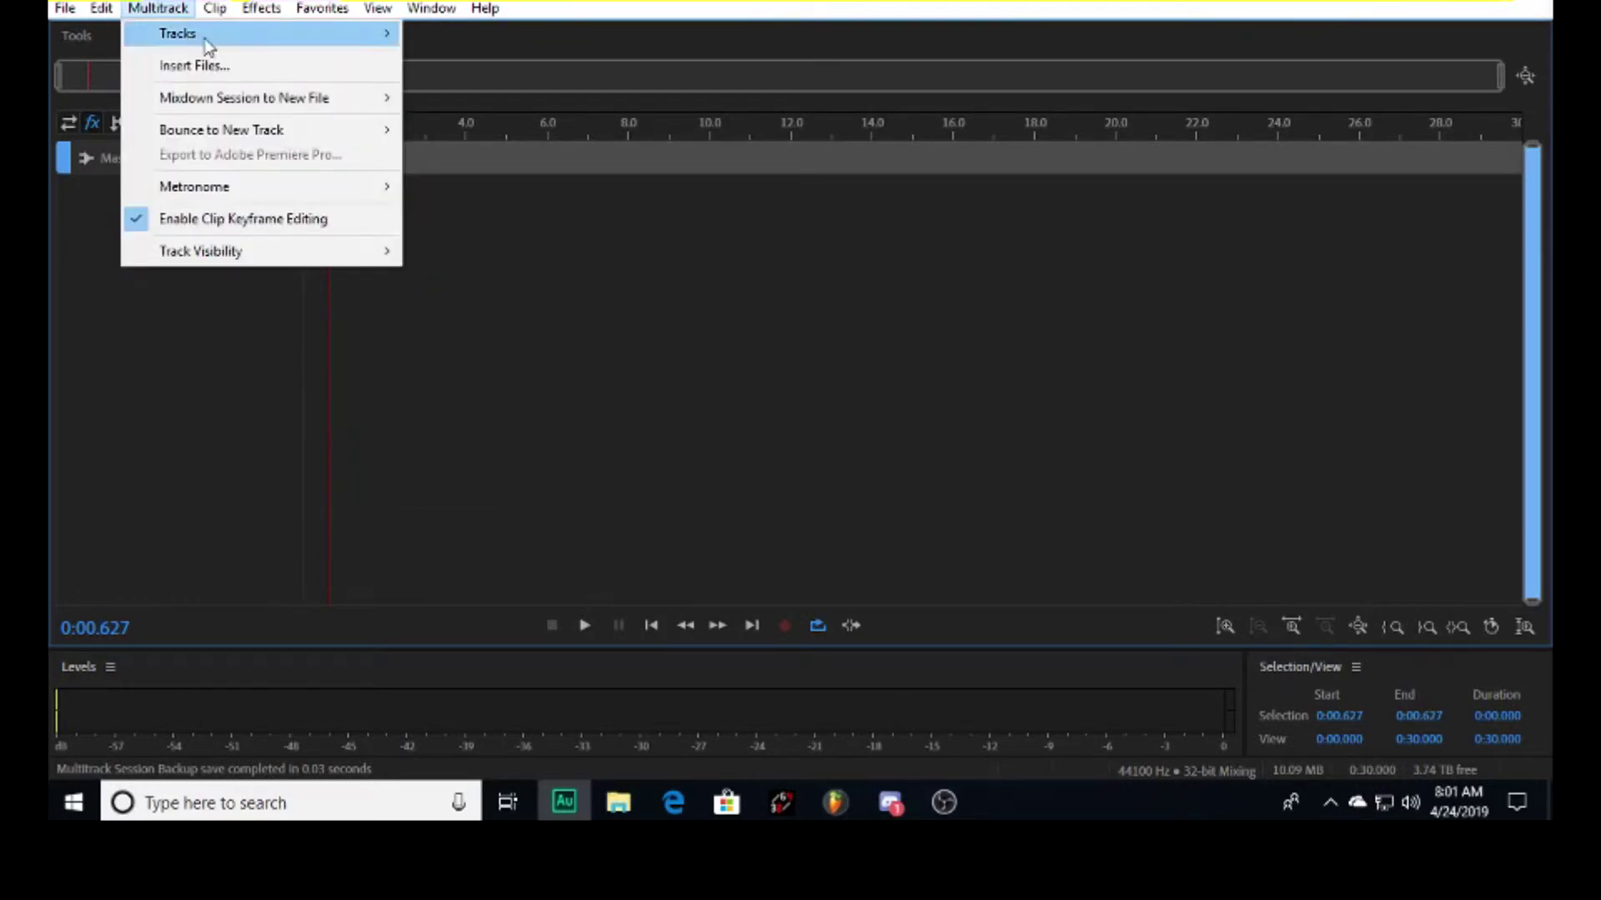
mouse_move(242, 35)
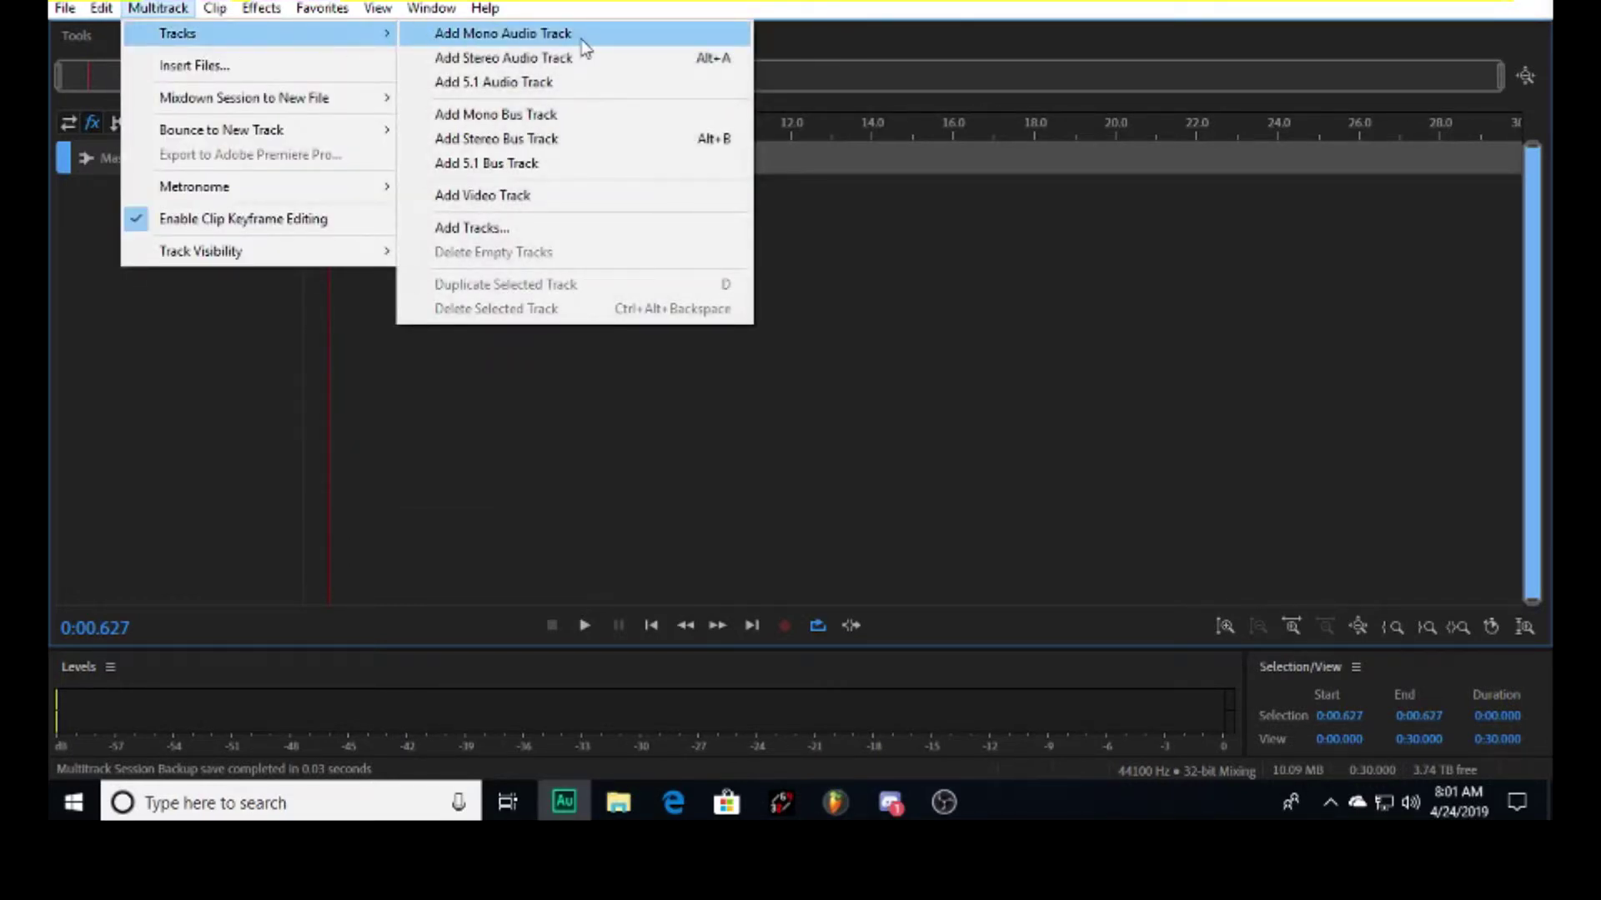
click(158, 9)
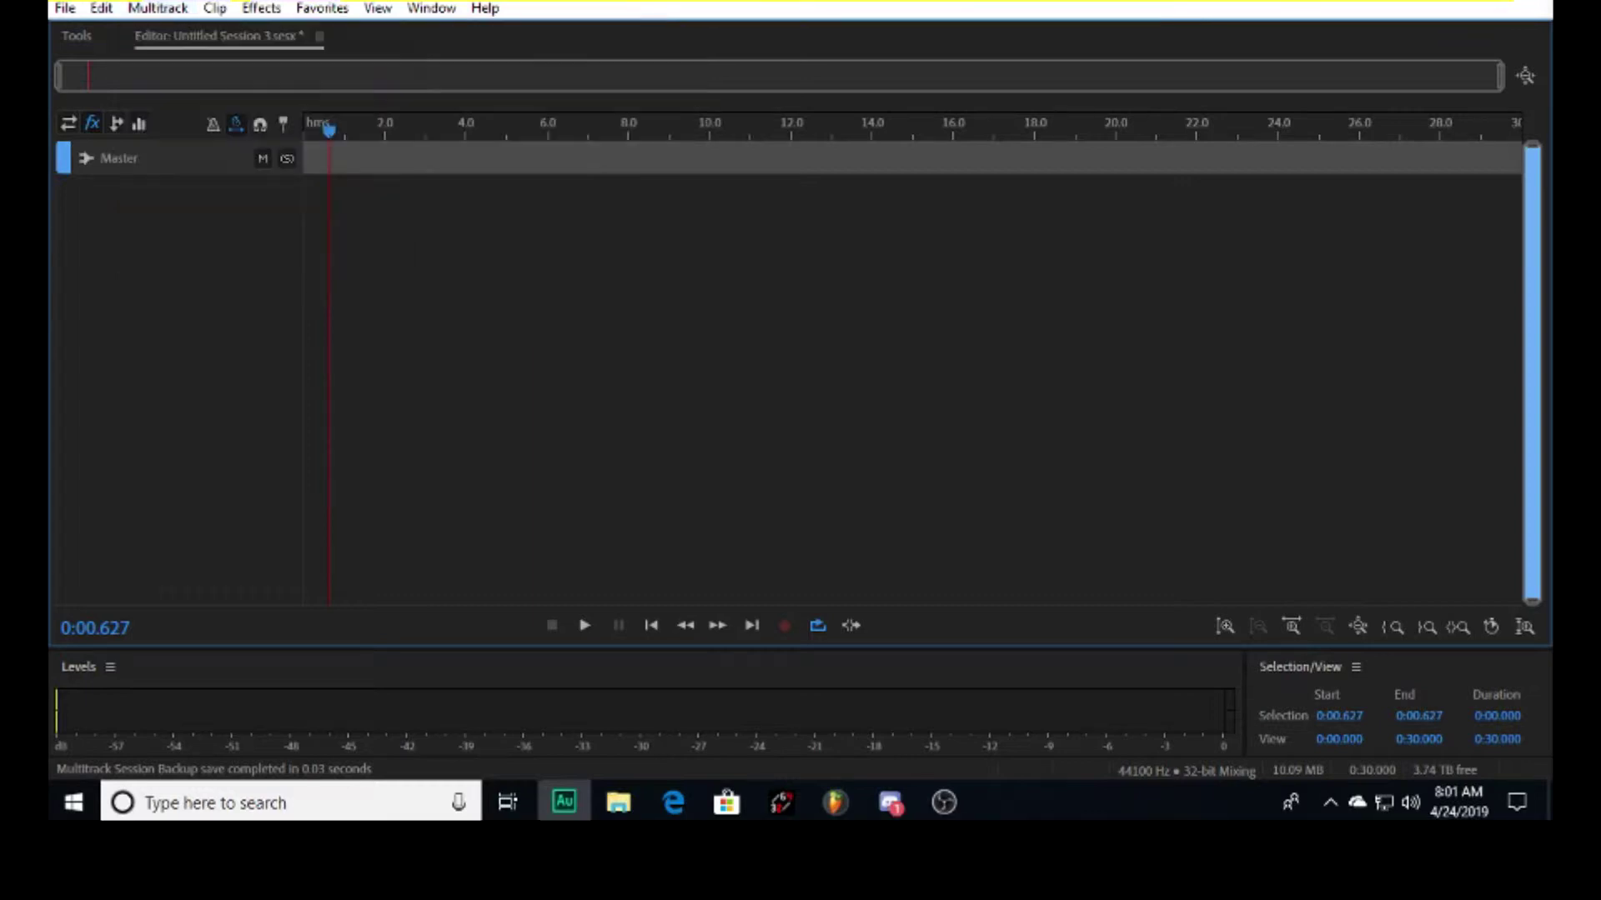
right_click(438, 162)
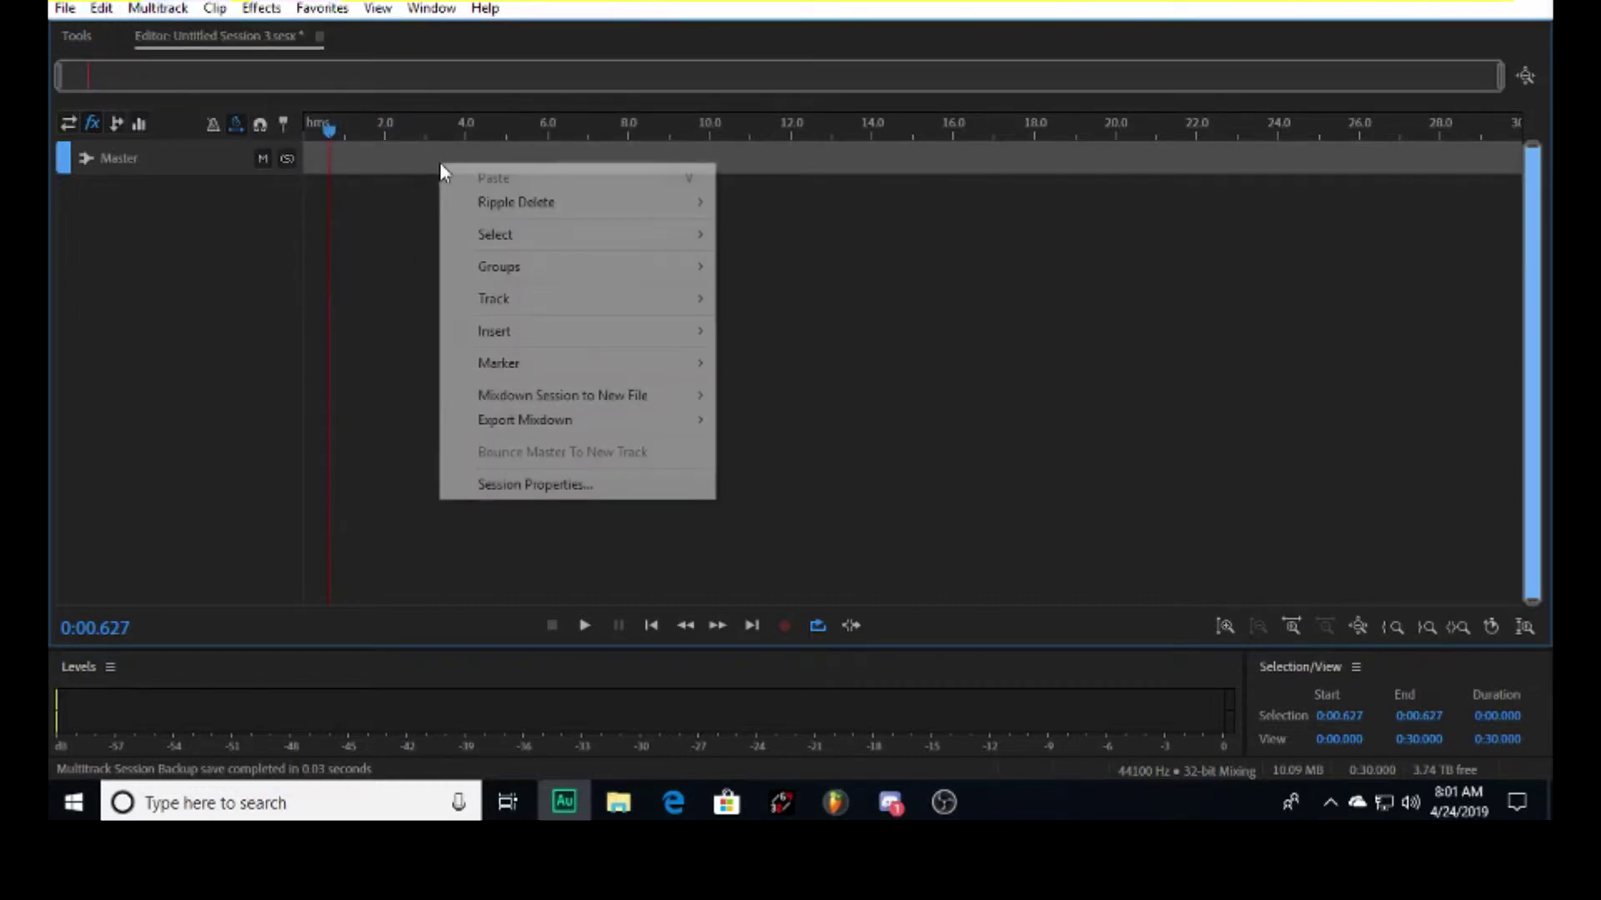
mouse_move(522, 298)
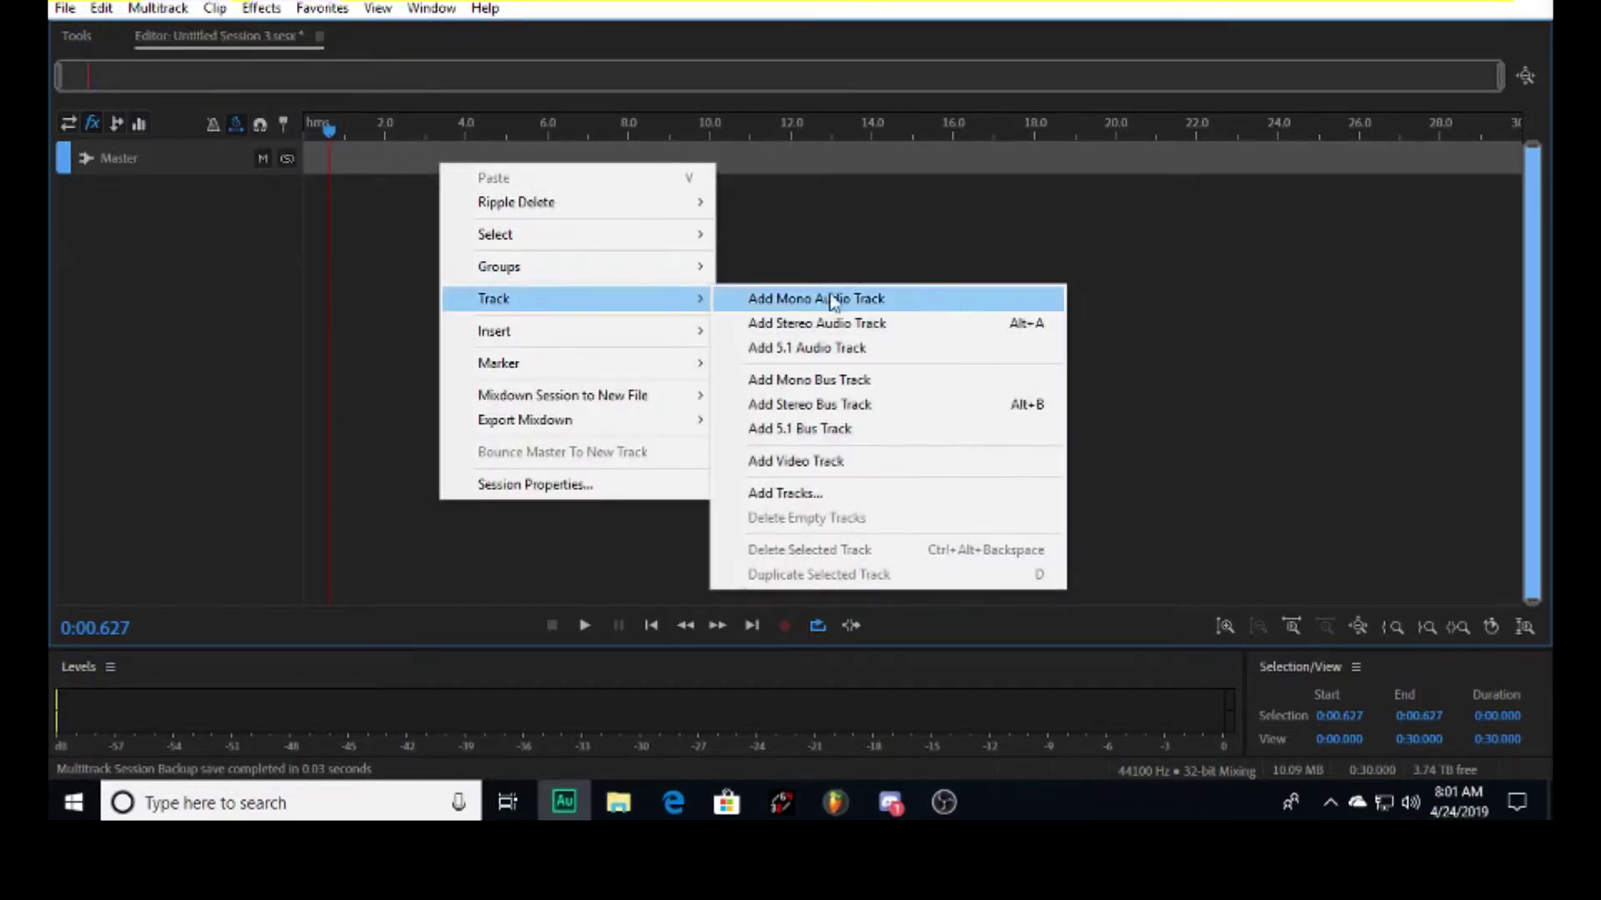
click(967, 300)
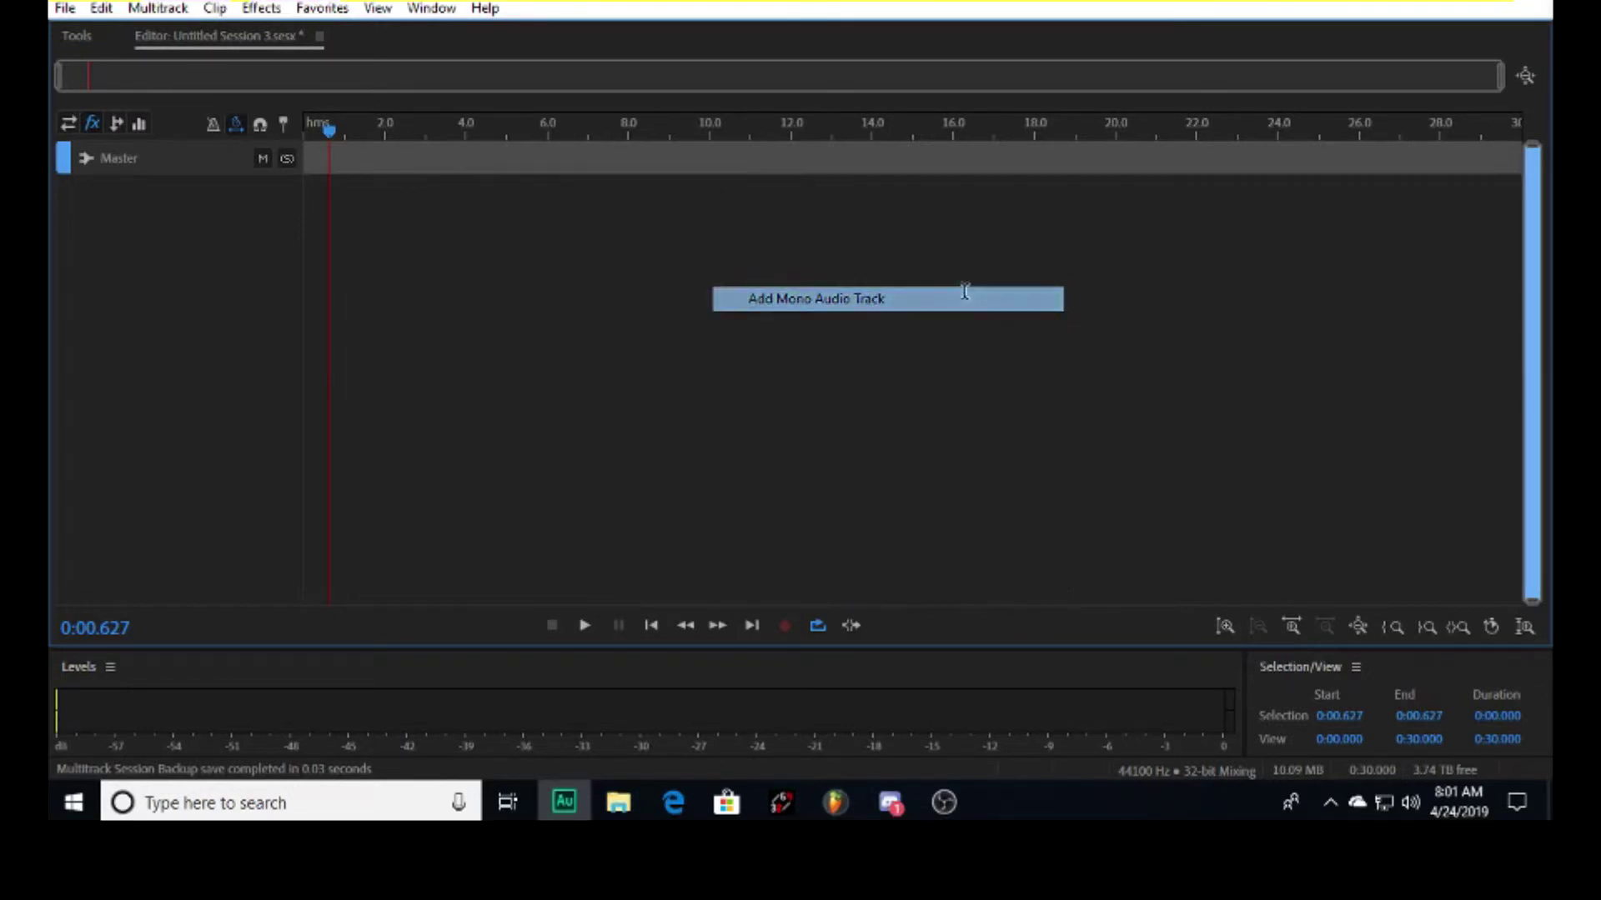
click(421, 158)
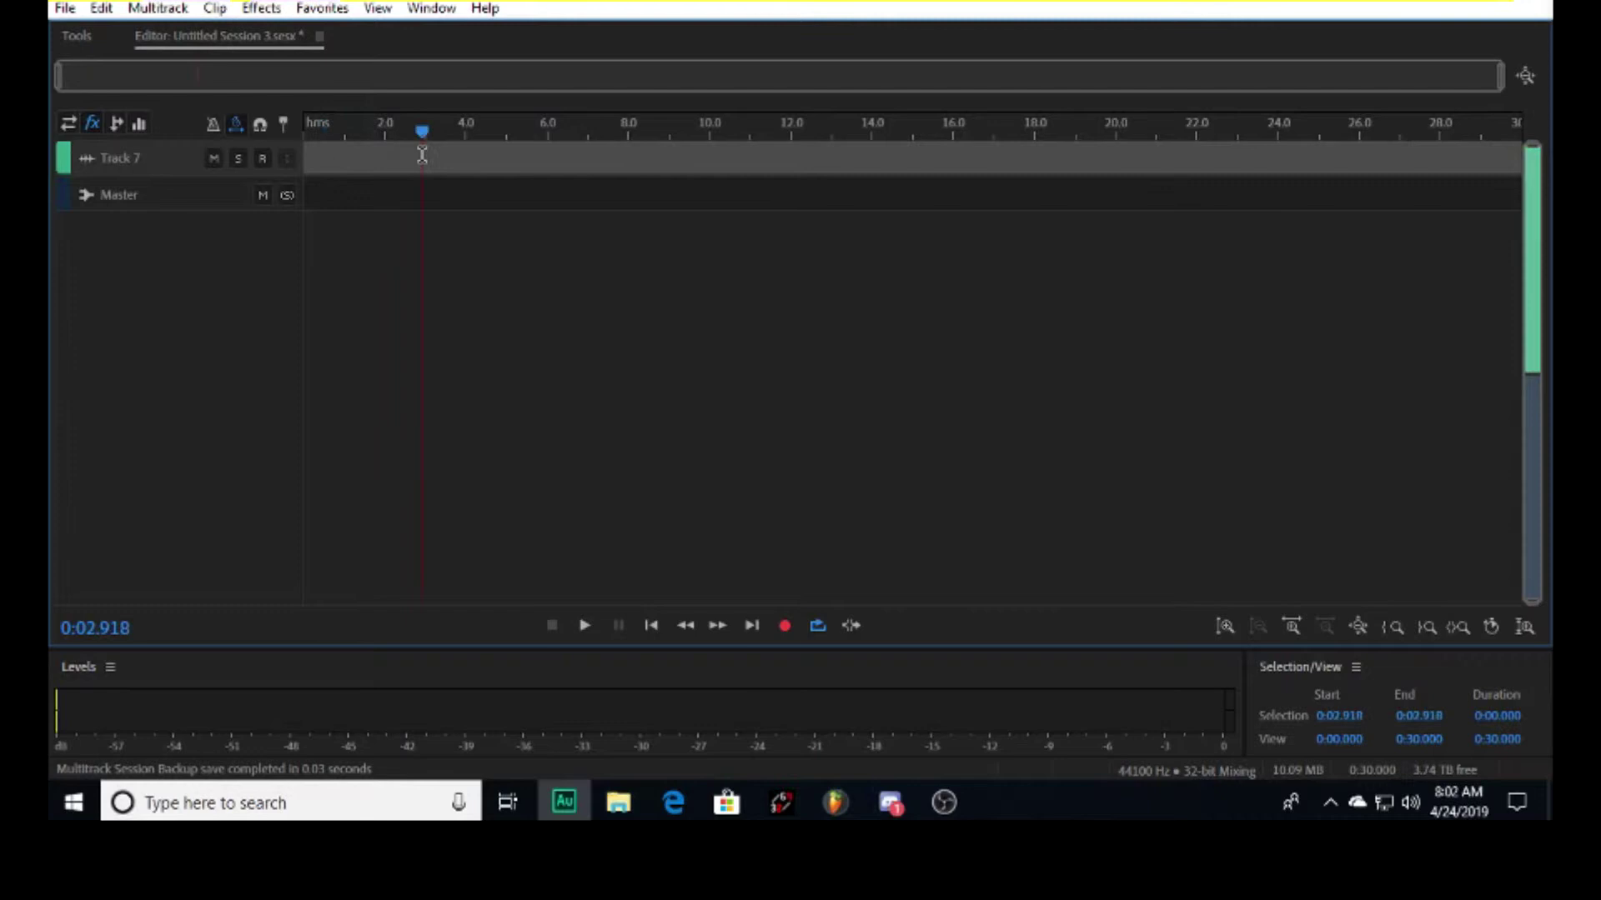
Add a stereo audio track named instrumental and move it above Track 7
right_click(422, 157)
mouse_move(528, 290)
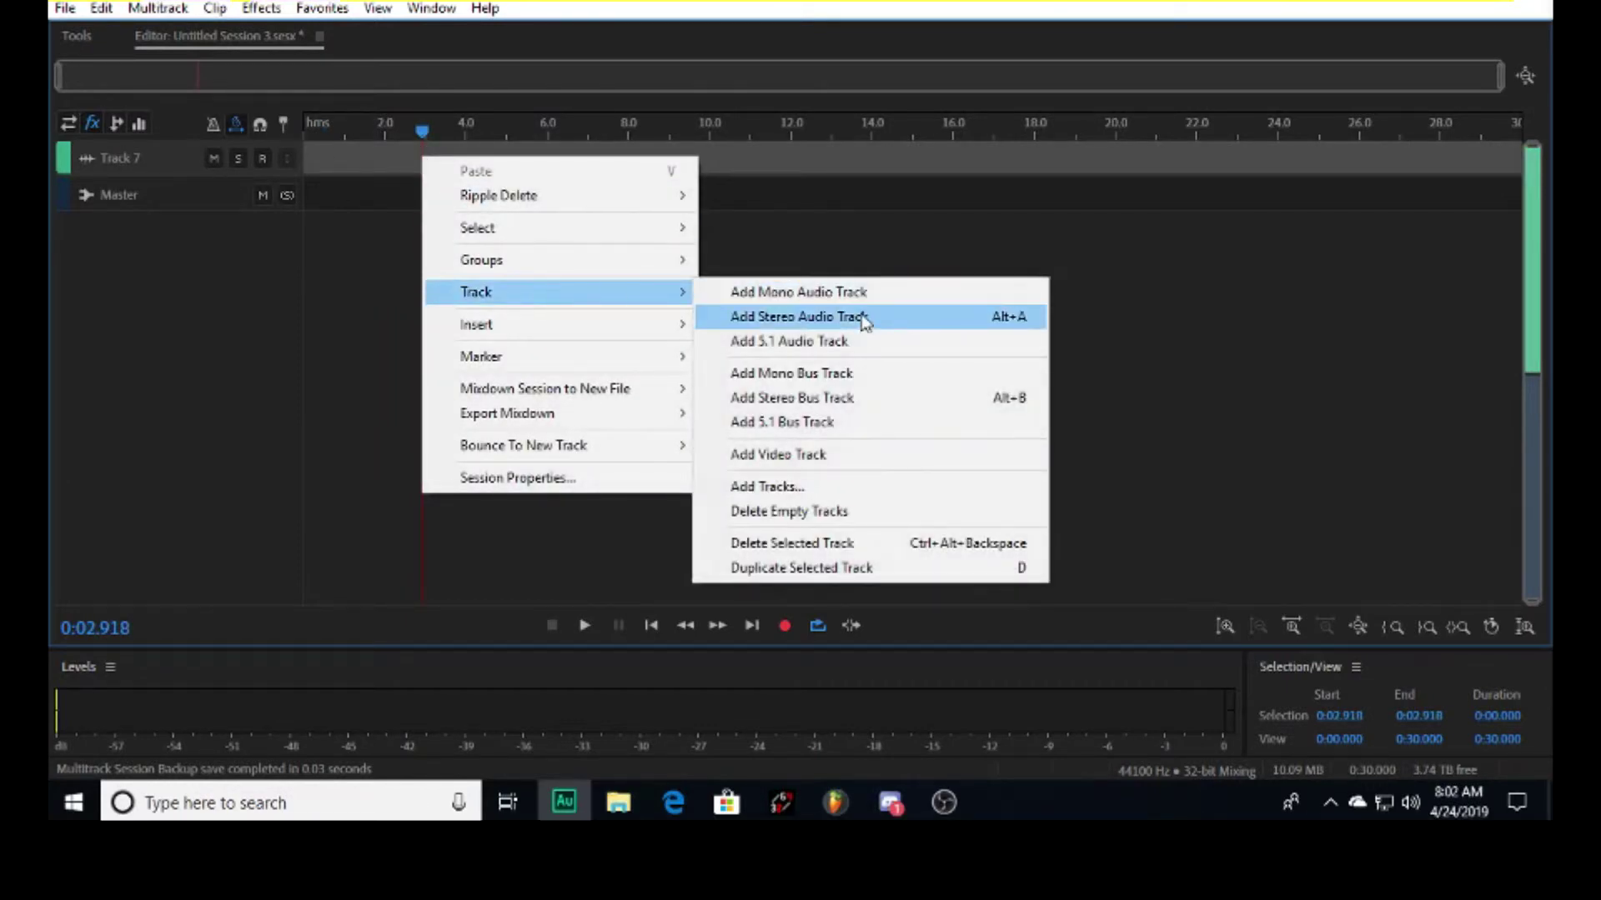
click(863, 316)
scroll(133, 192, up, 3)
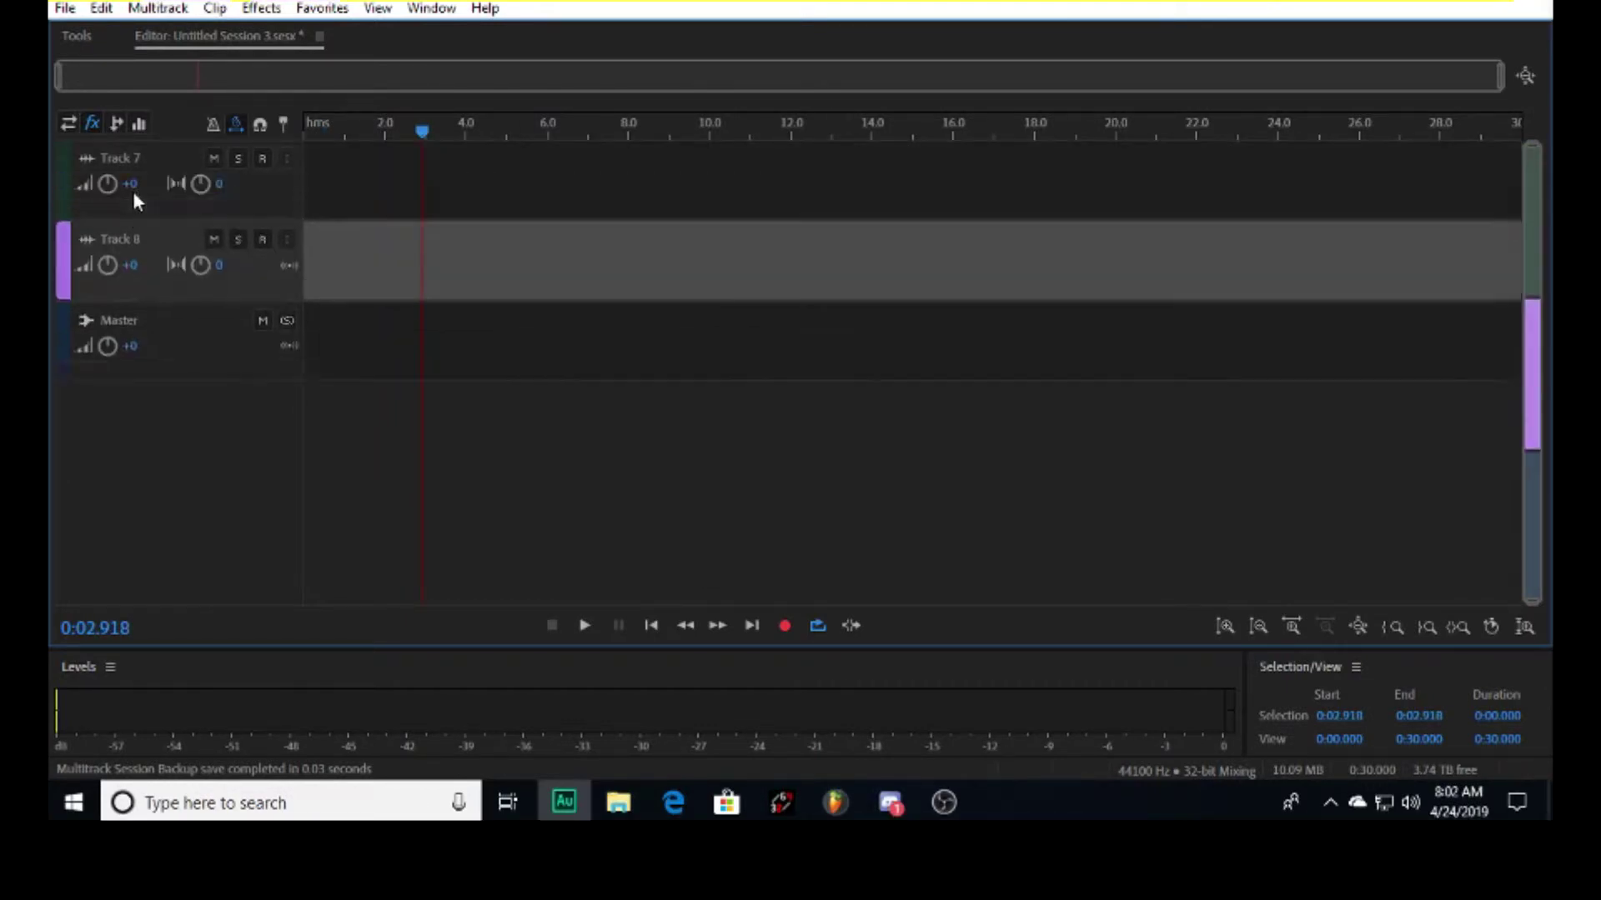
double_click(123, 265)
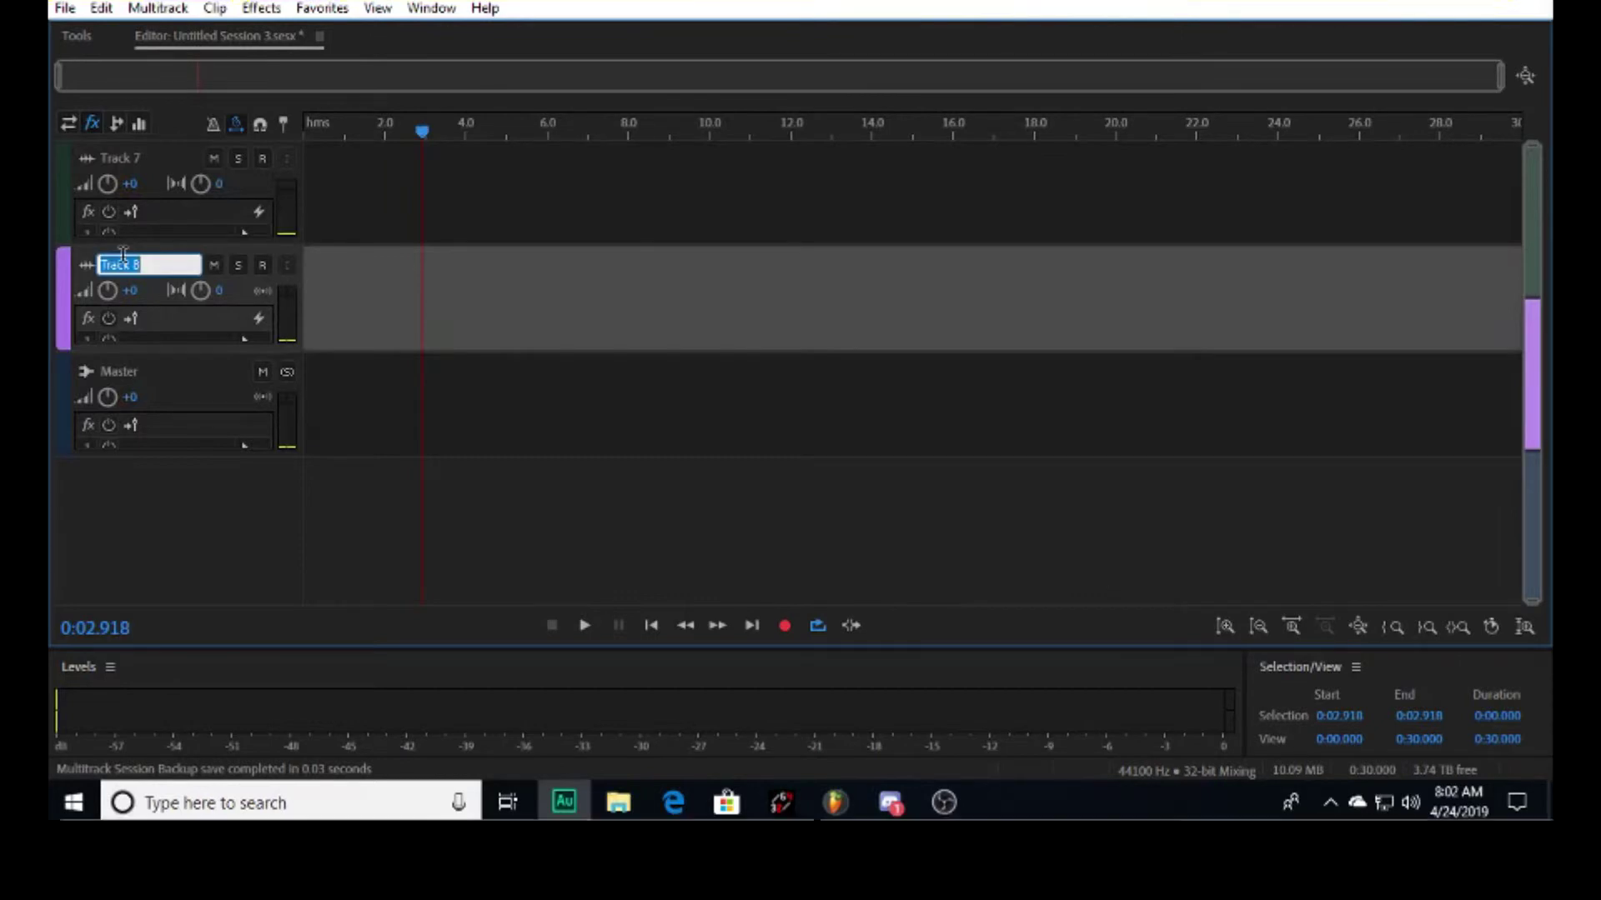
text(instrumental)
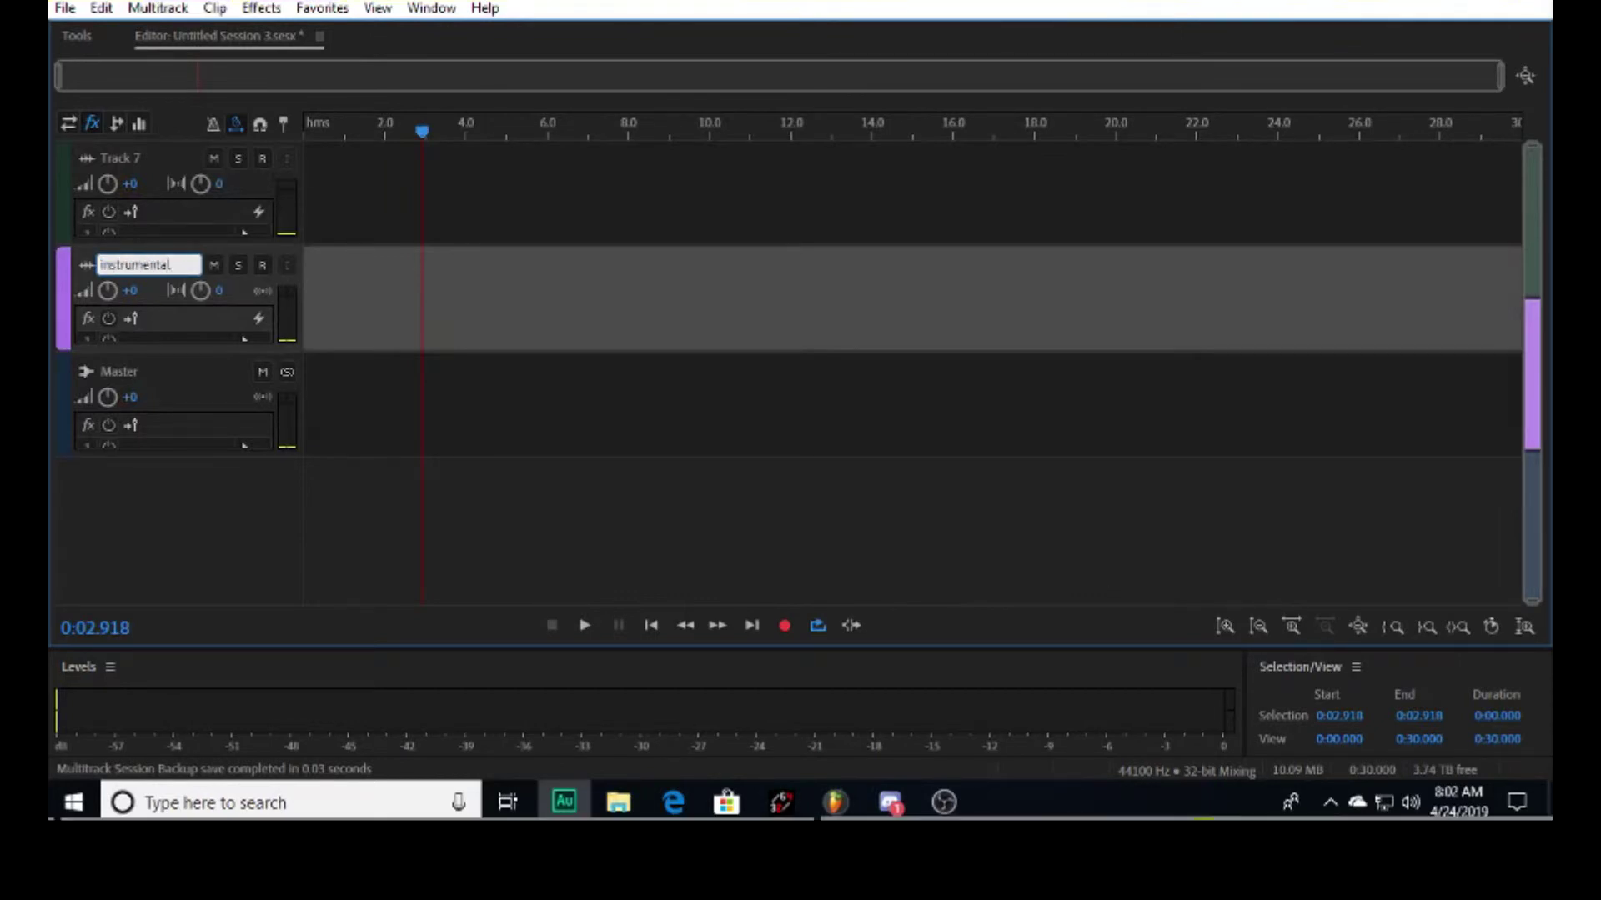
key(Return)
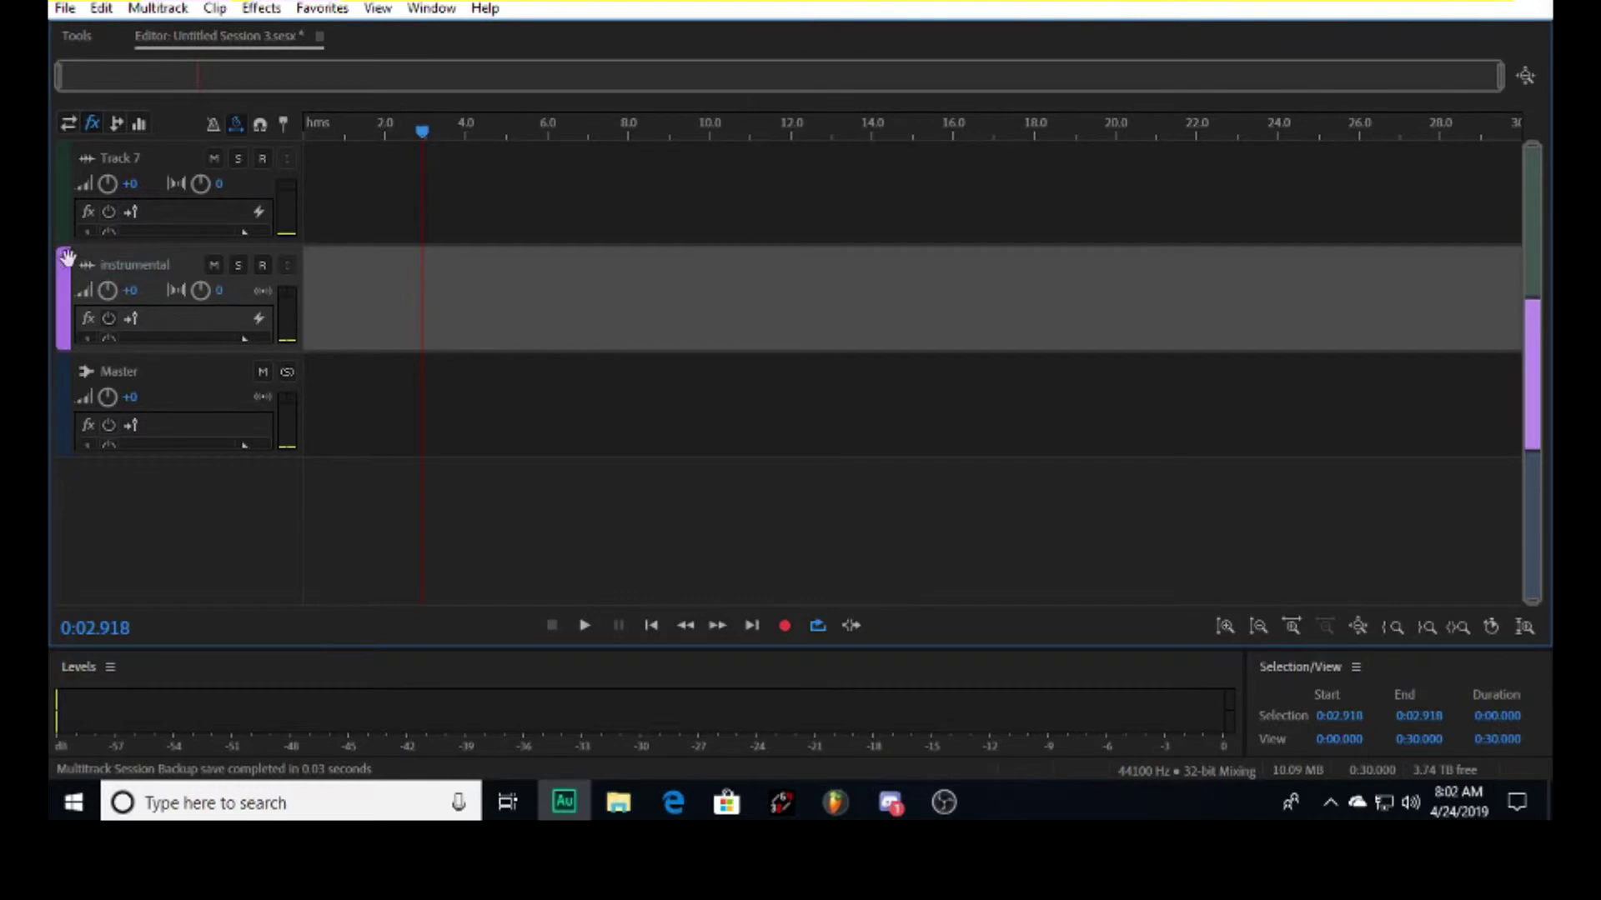
drag(67, 257, 100, 160)
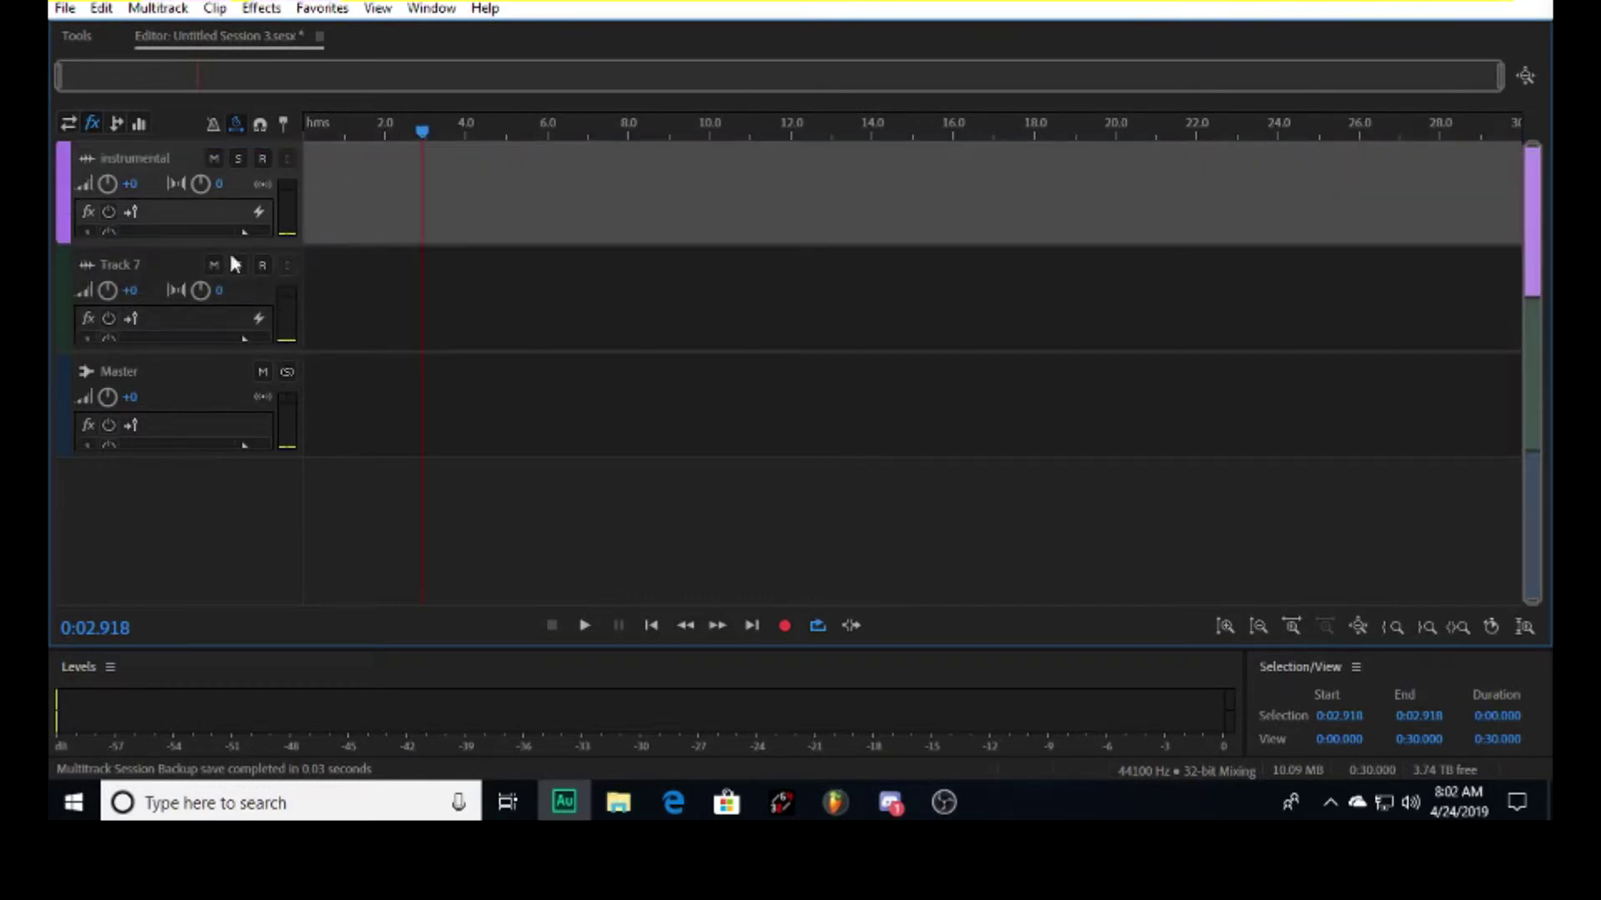
Rename Track 7 to vocals
double_click(122, 264)
text(v)
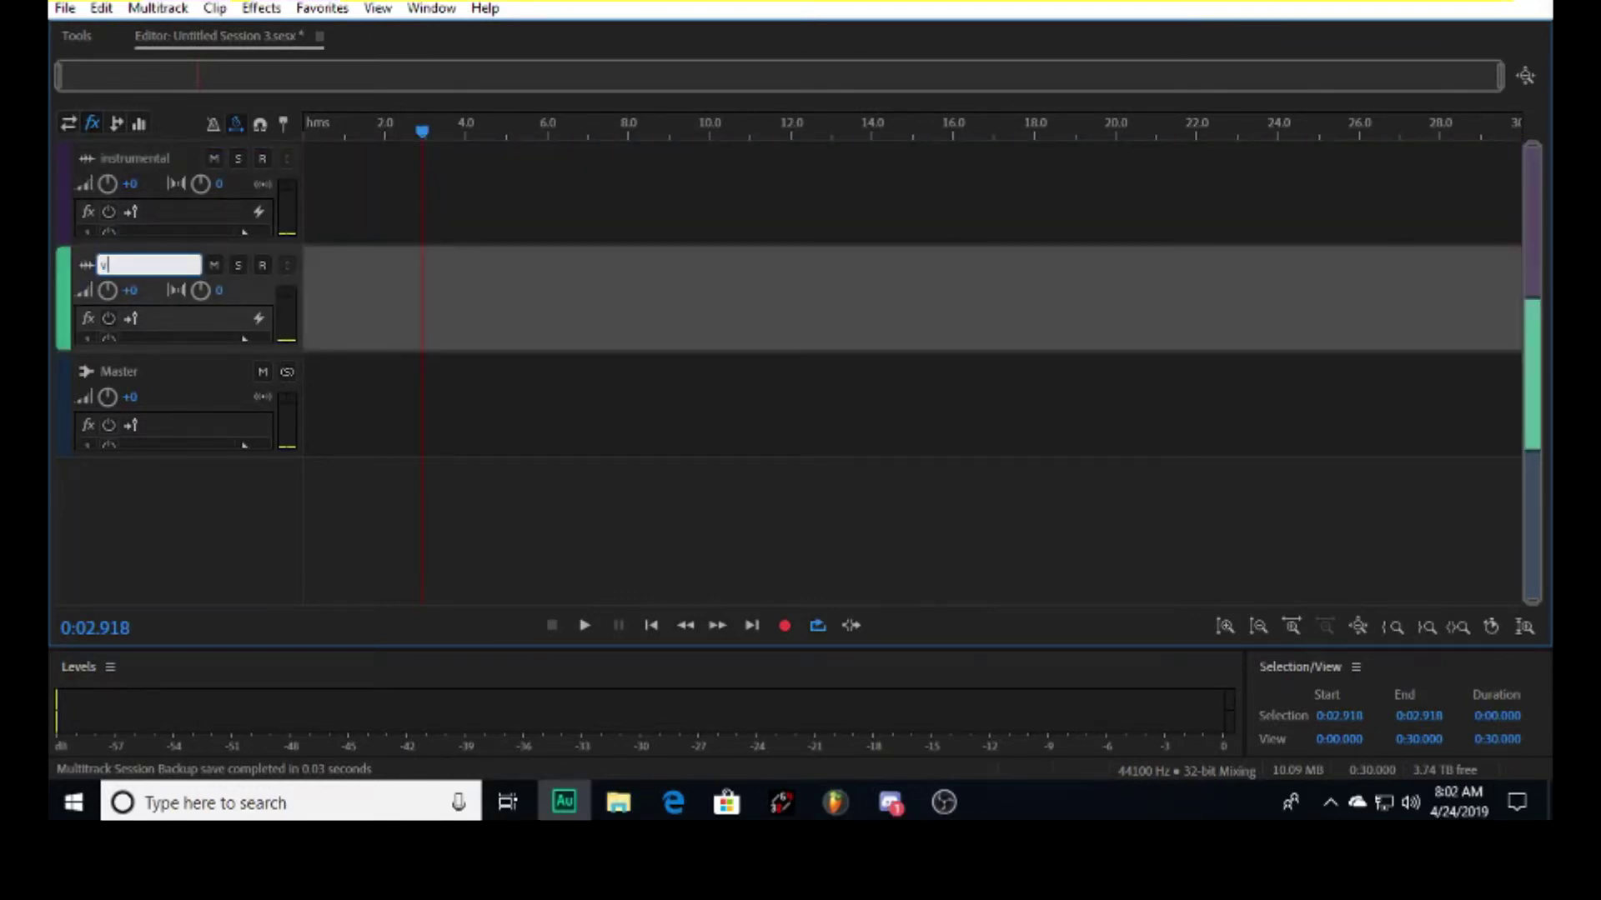
text(ocals)
key(Return)
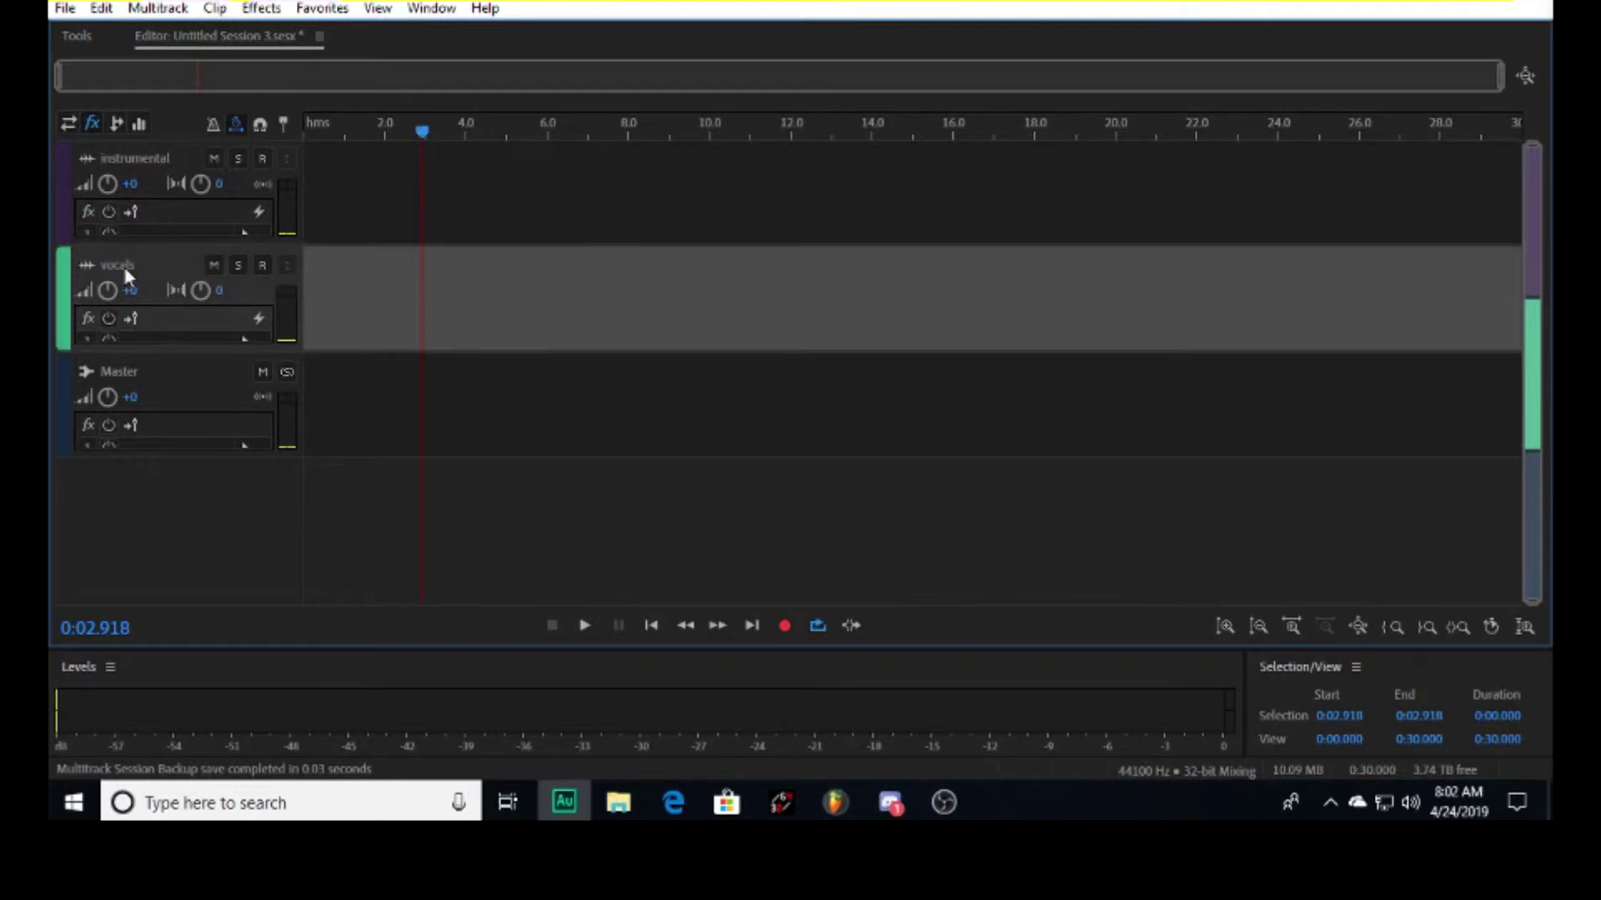
click(379, 297)
Add a stereo bus, drag Bus A to the top, and rename it 'effects vocal chain'
right_click(380, 300)
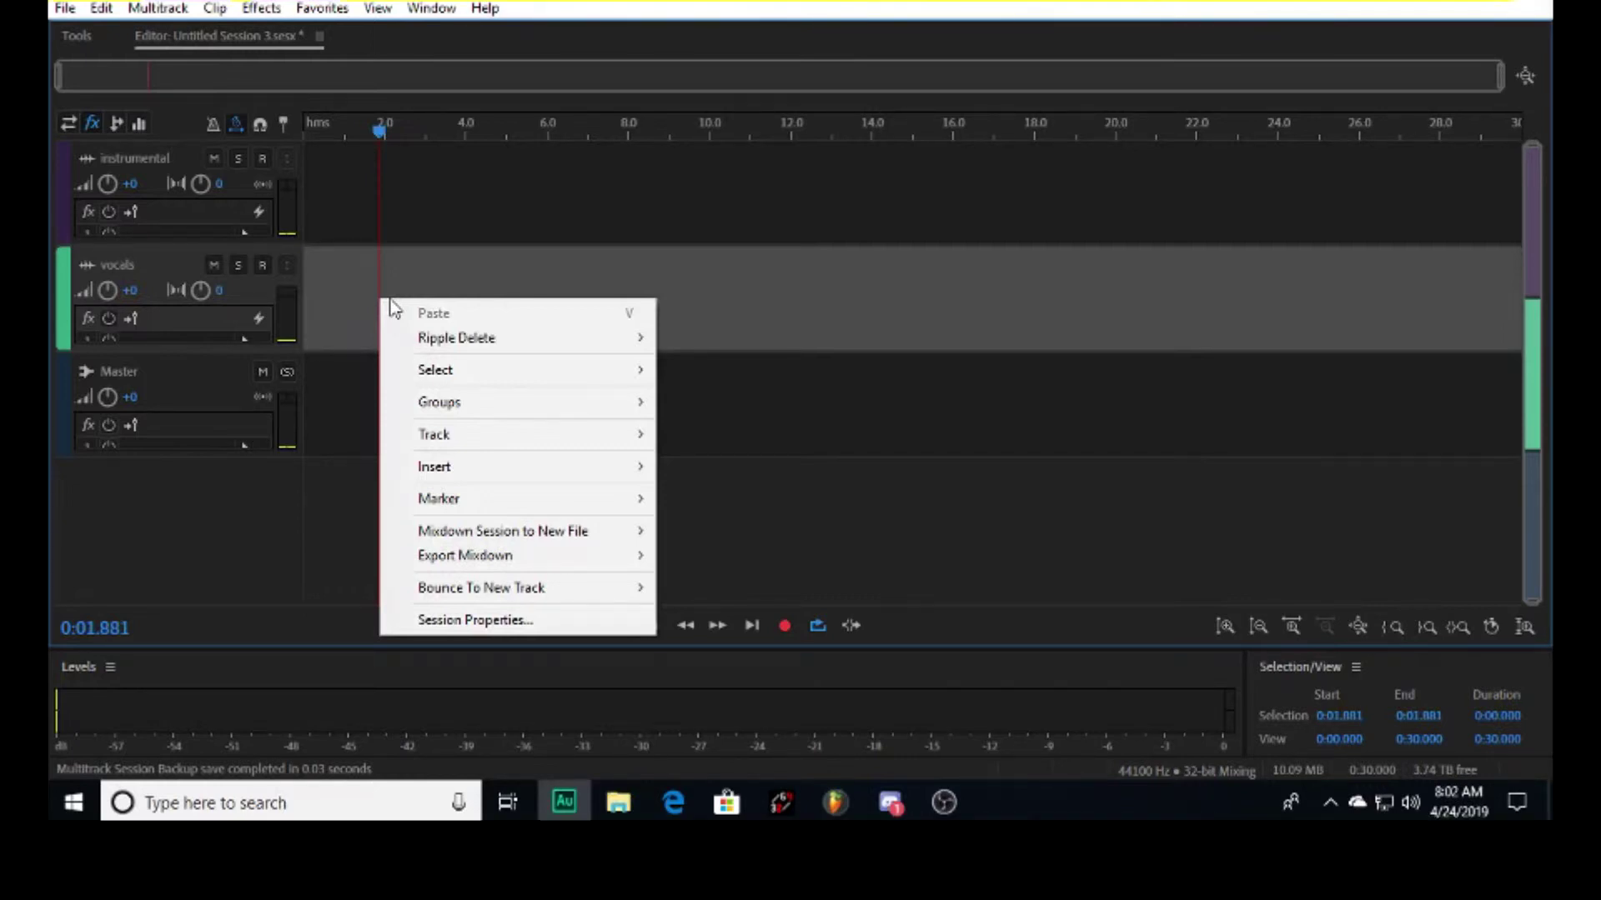
mouse_move(563, 445)
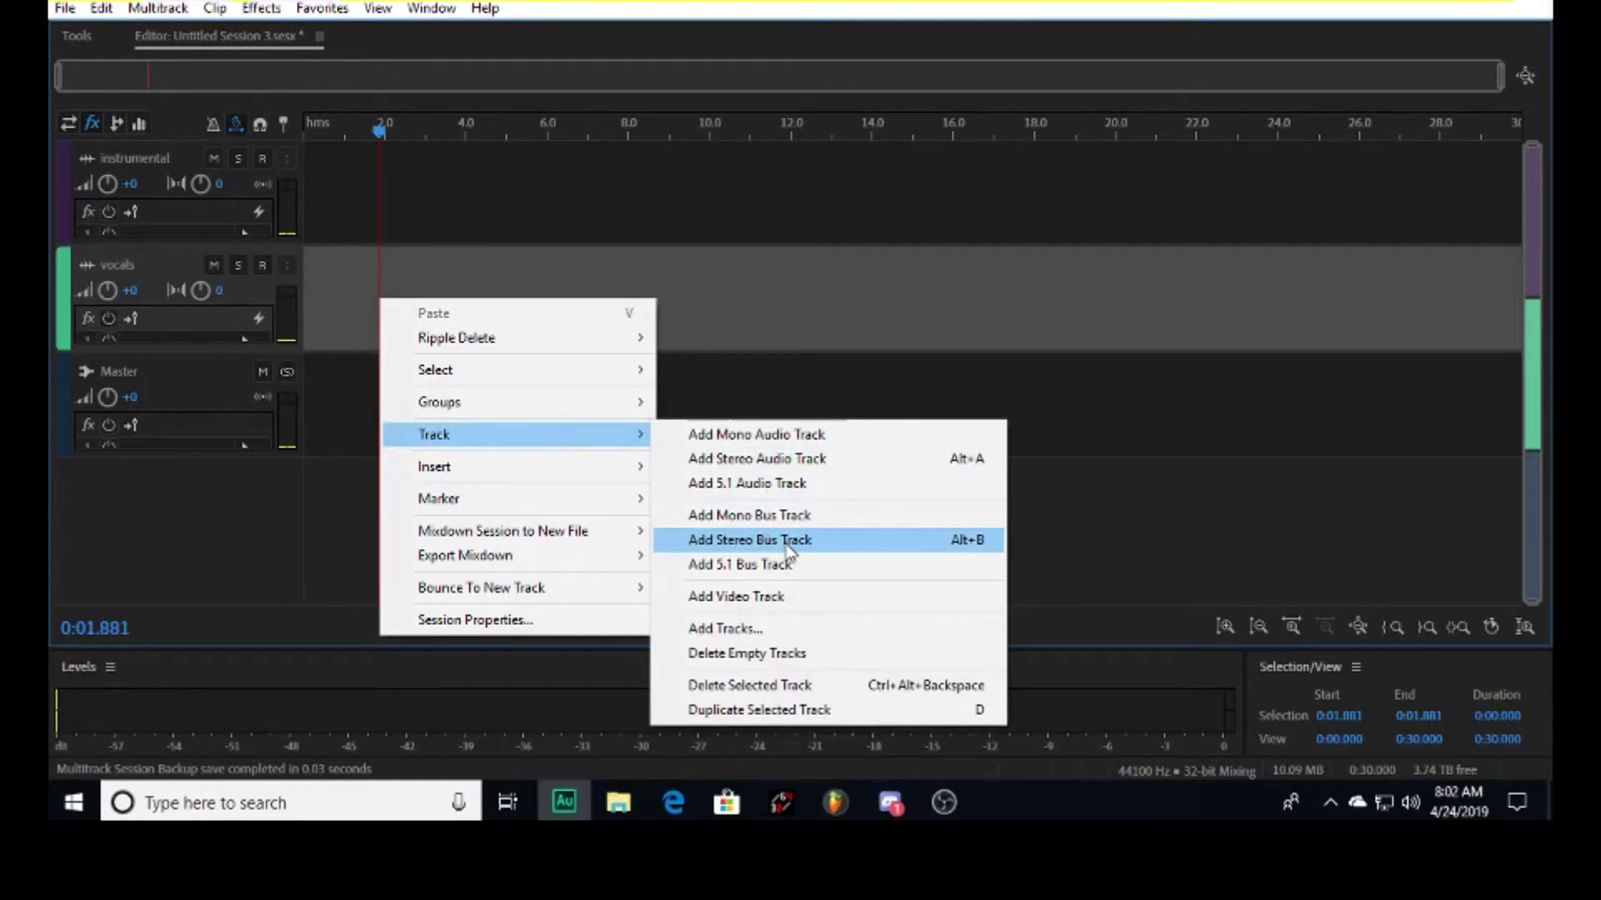
click(788, 542)
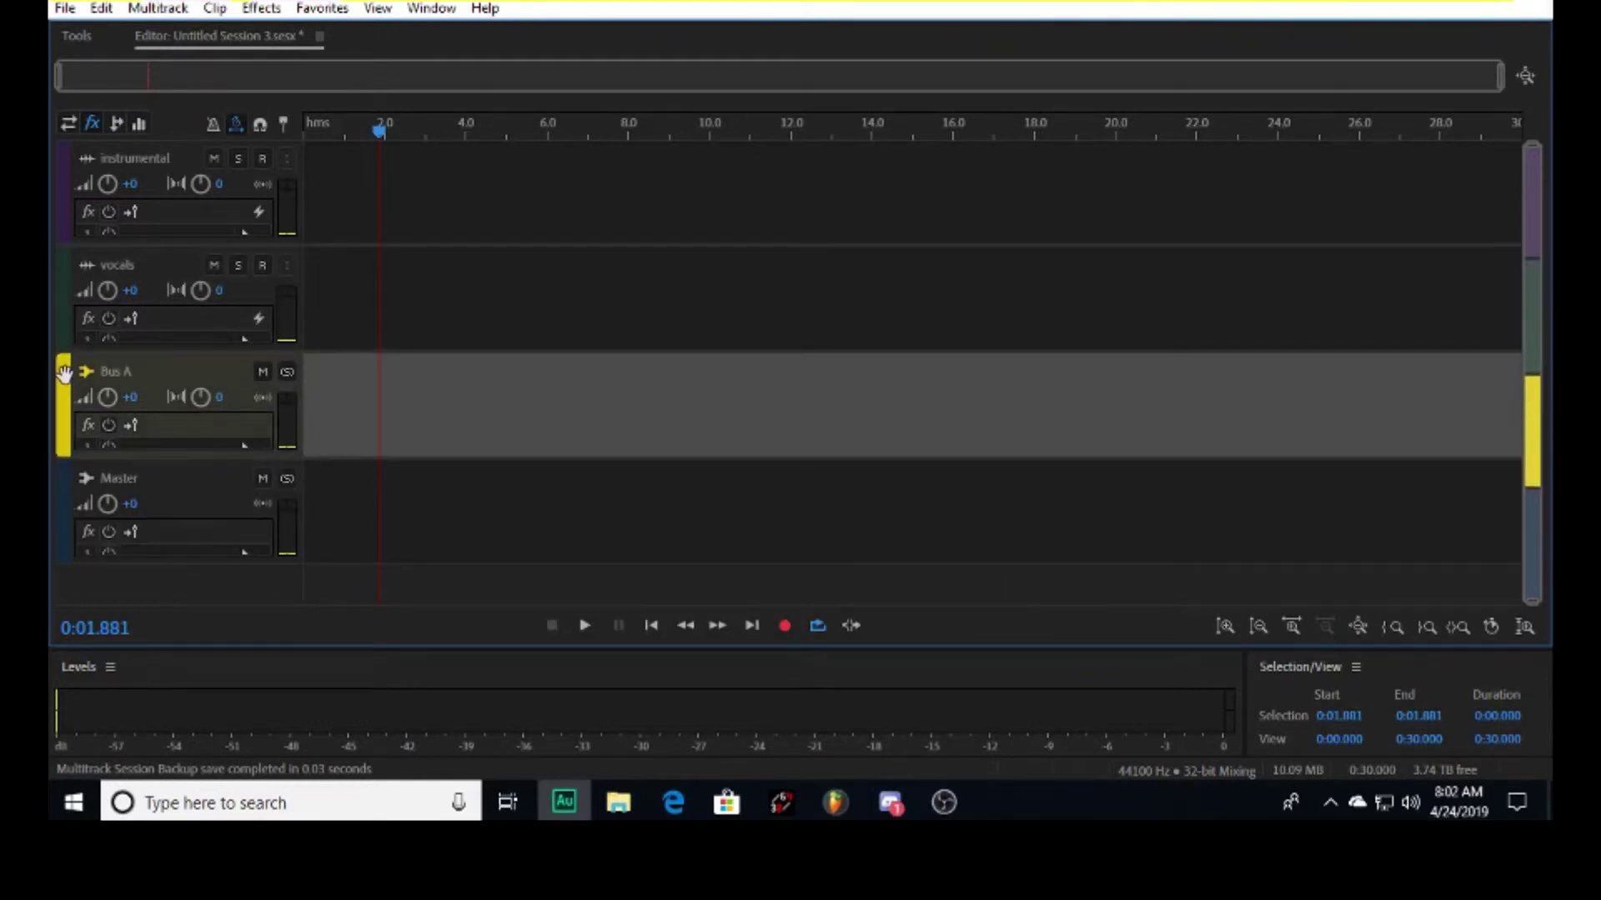
drag(67, 379, 156, 154)
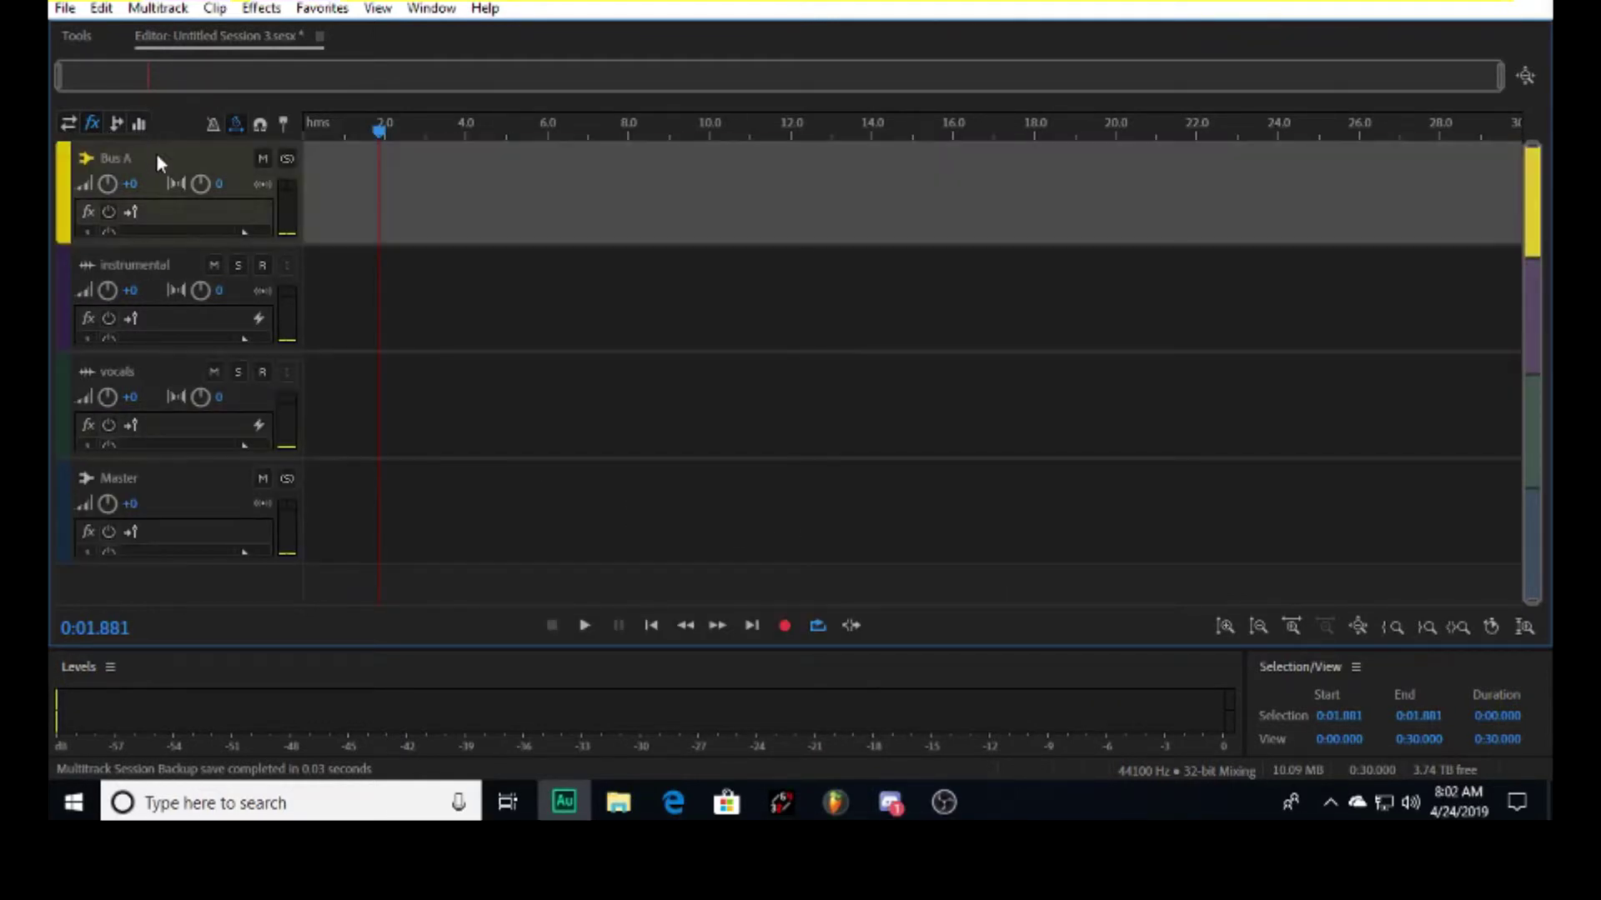
double_click(114, 159)
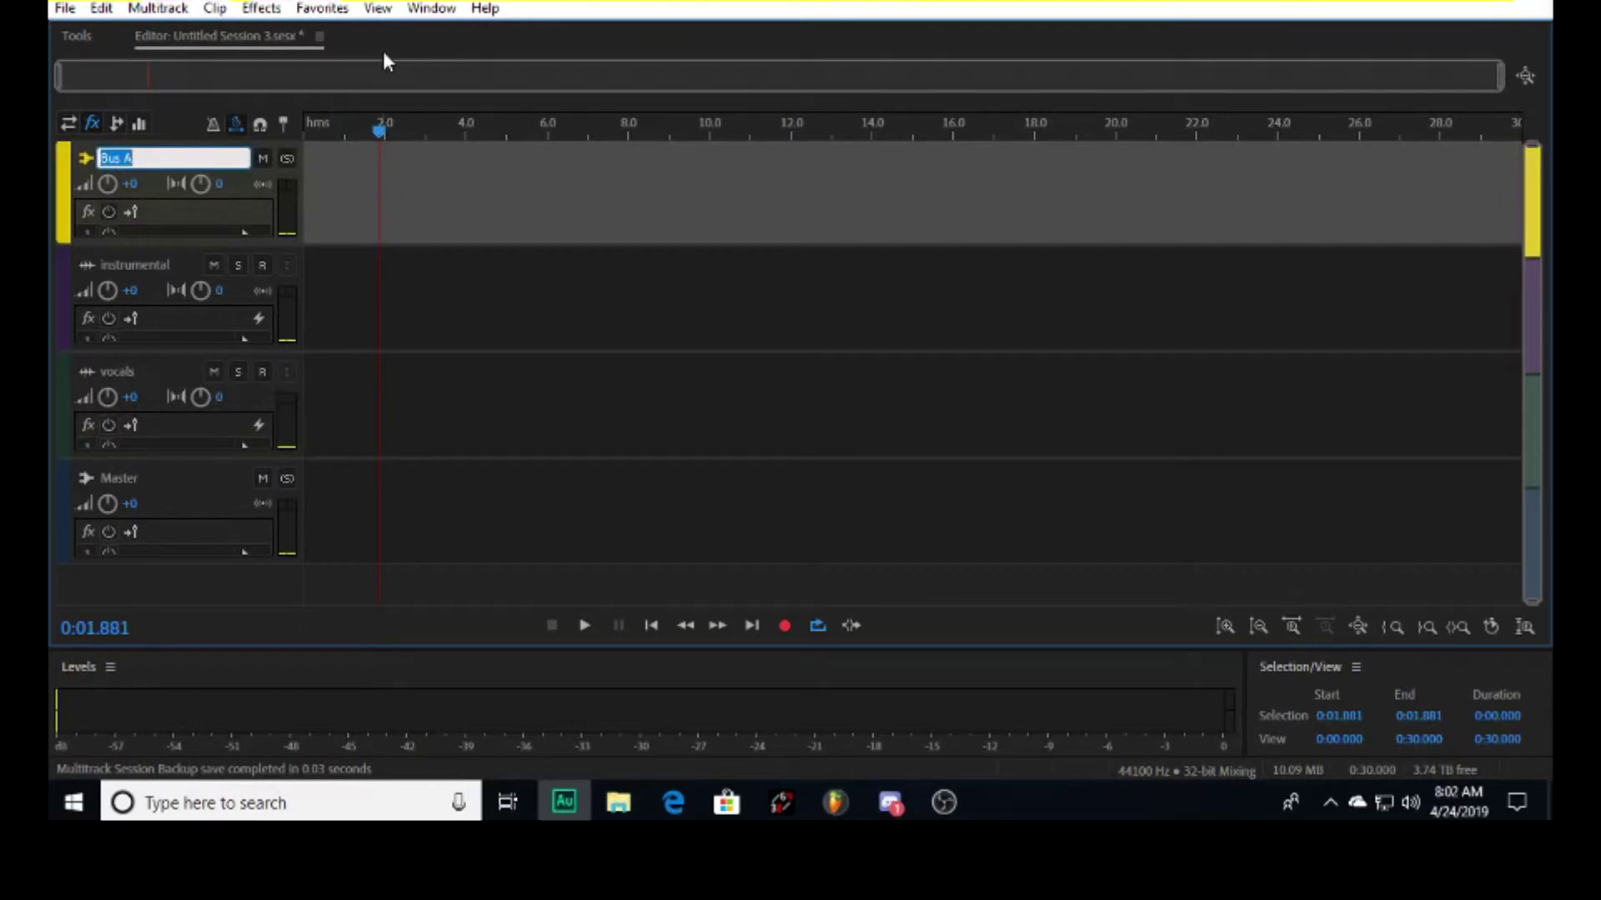
text(effects vocal chain)
key(Return)
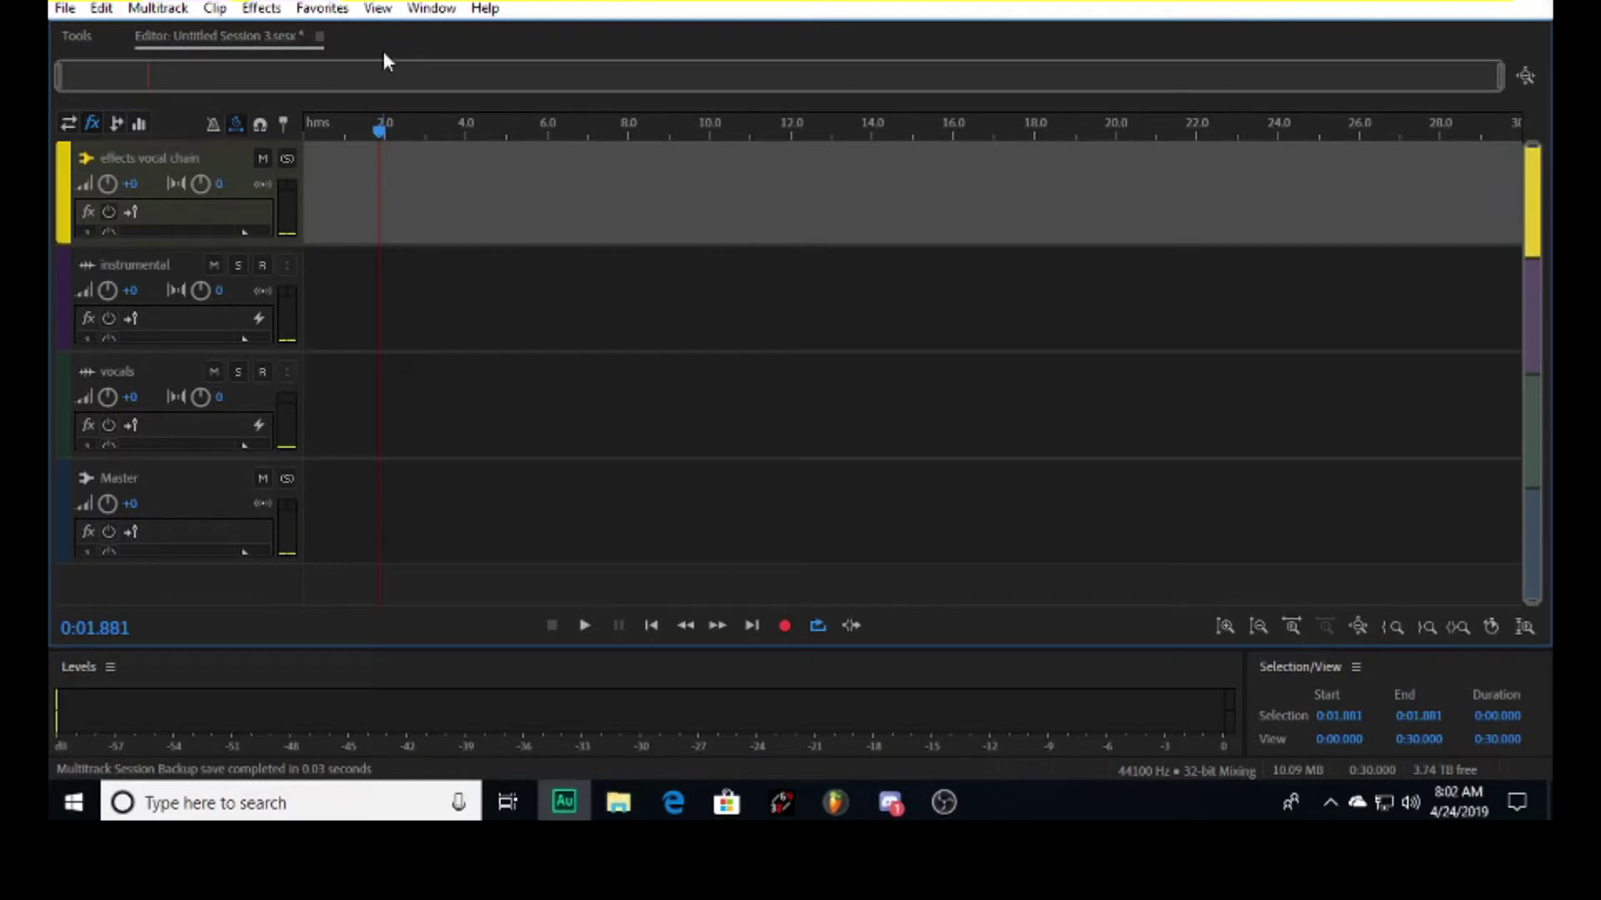
Route the vocals track's output to the effects vocal chain bus instead of Master
scroll(167, 190, up, 2)
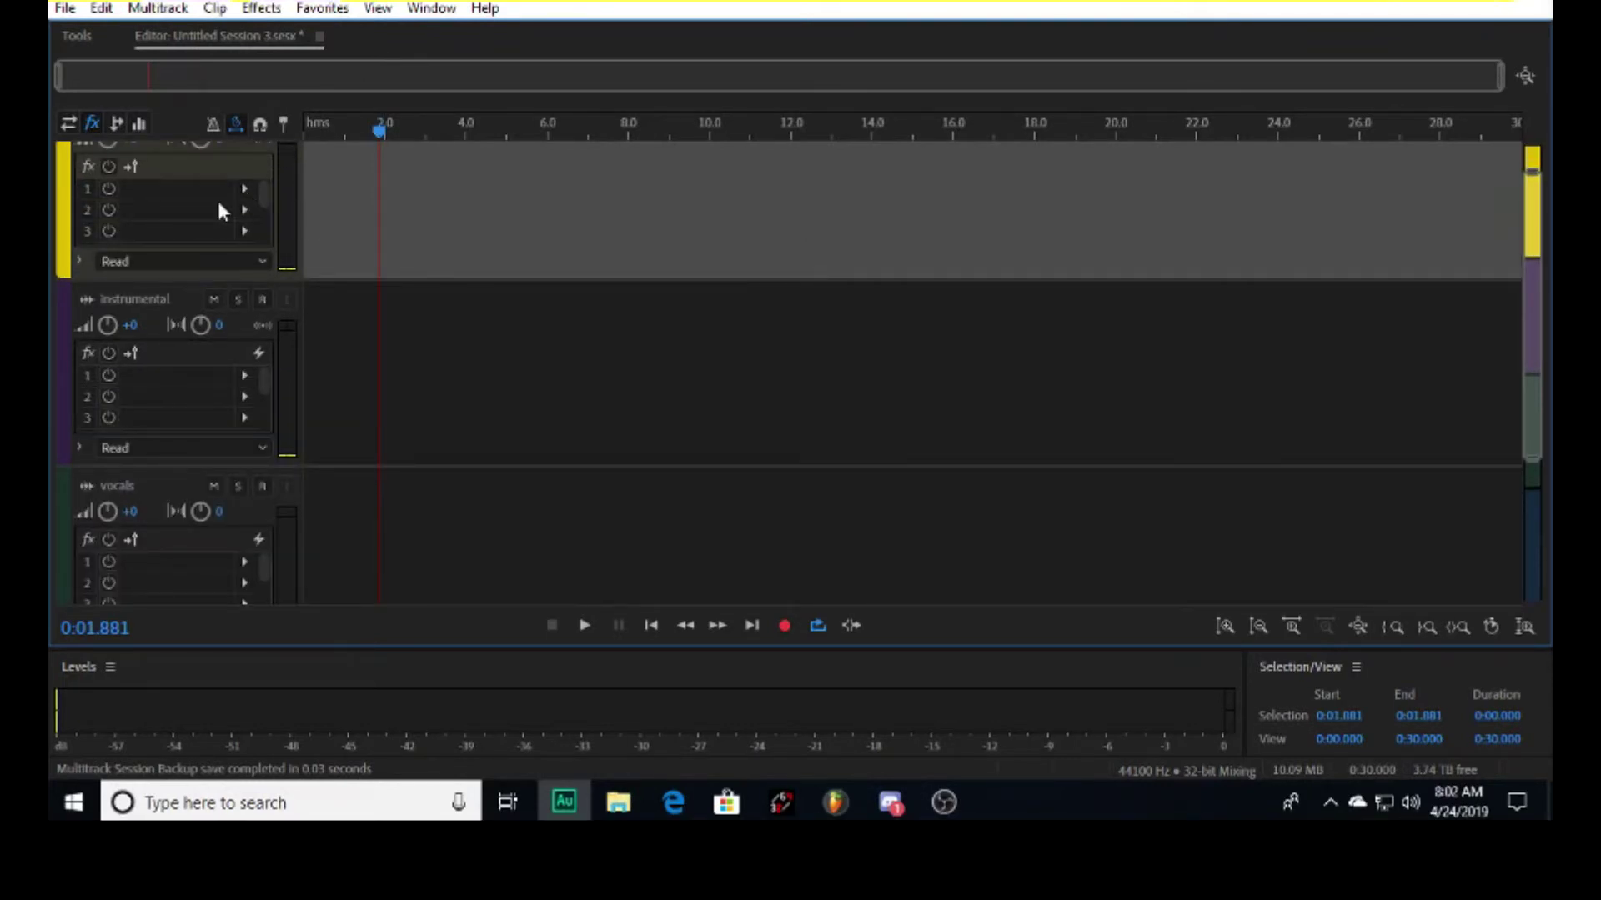
scroll(325, 227, up, 1)
scroll(164, 290, down, 2)
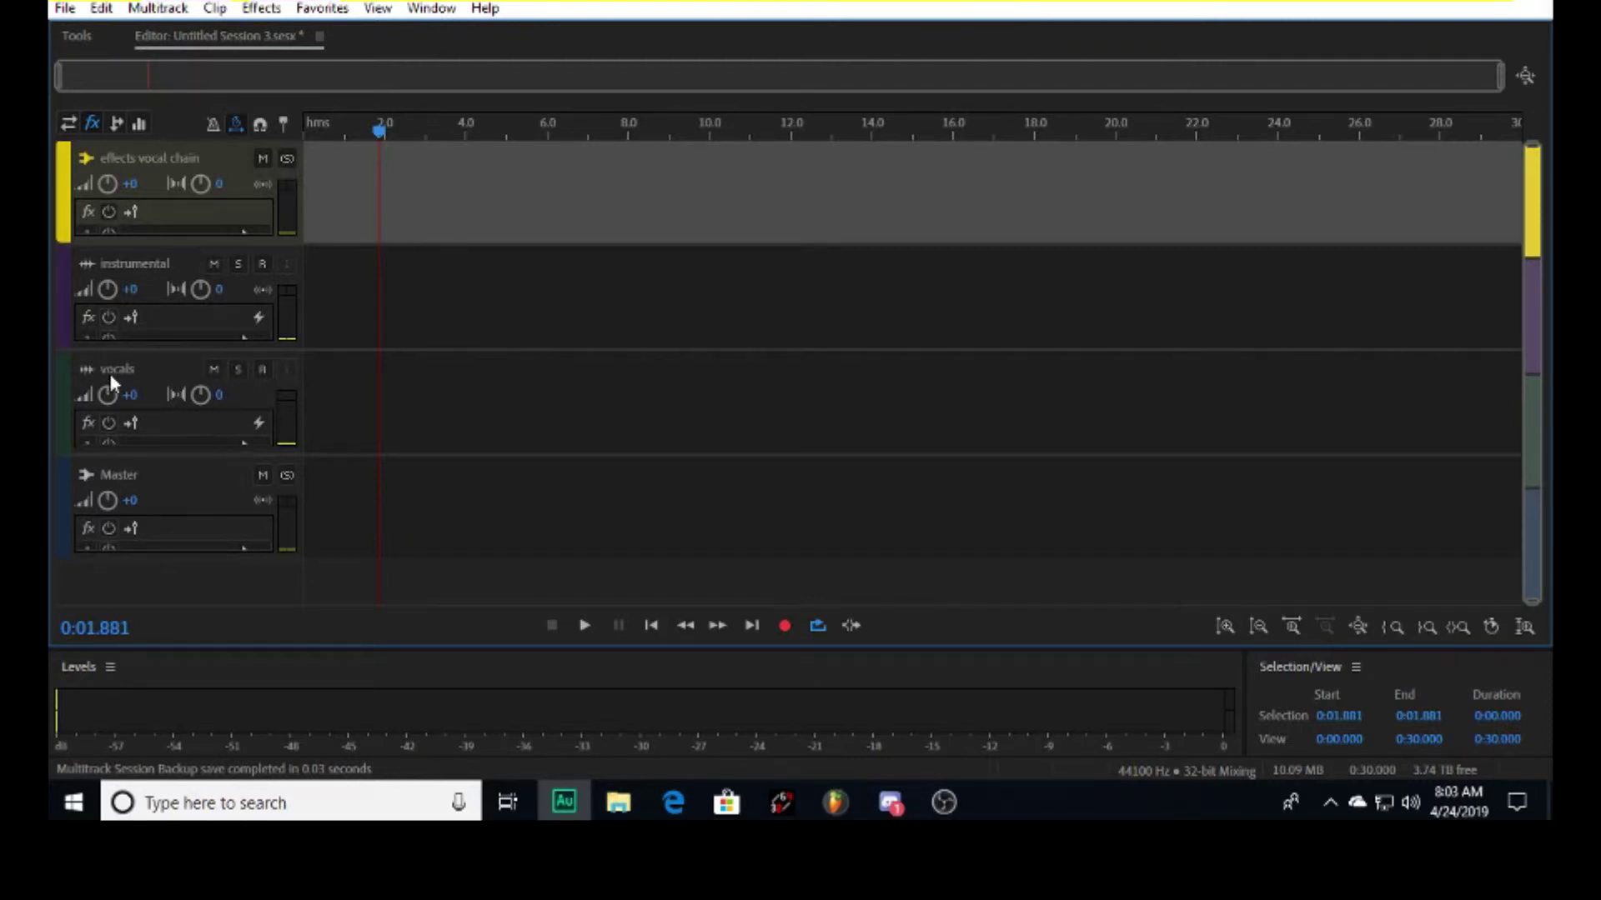
click(68, 126)
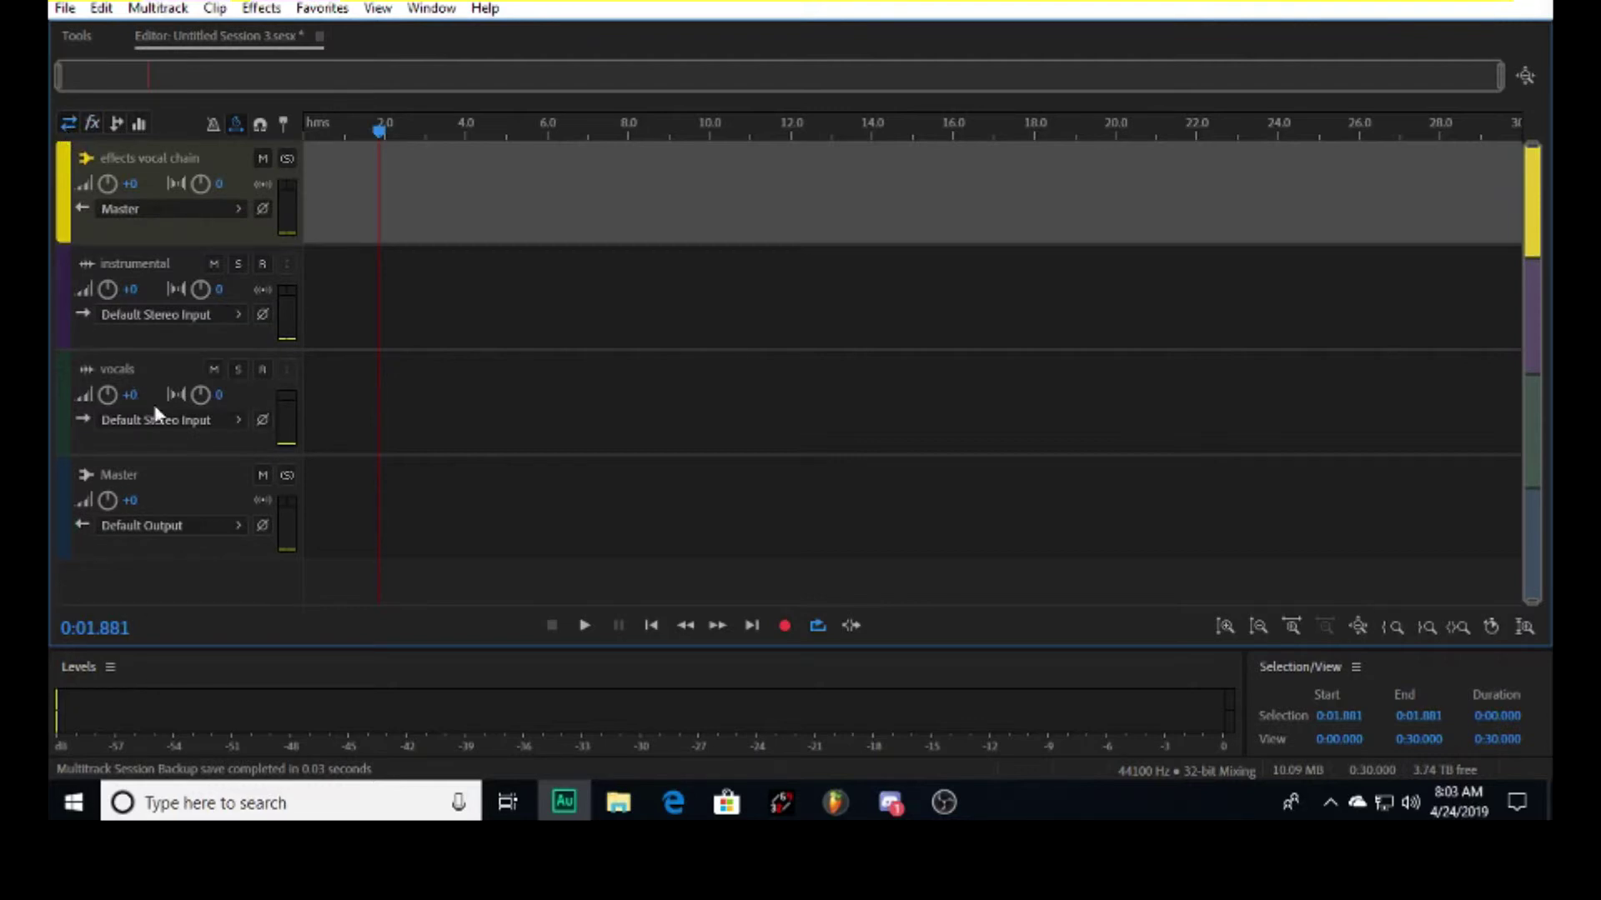
scroll(161, 415, down, 3)
click(177, 379)
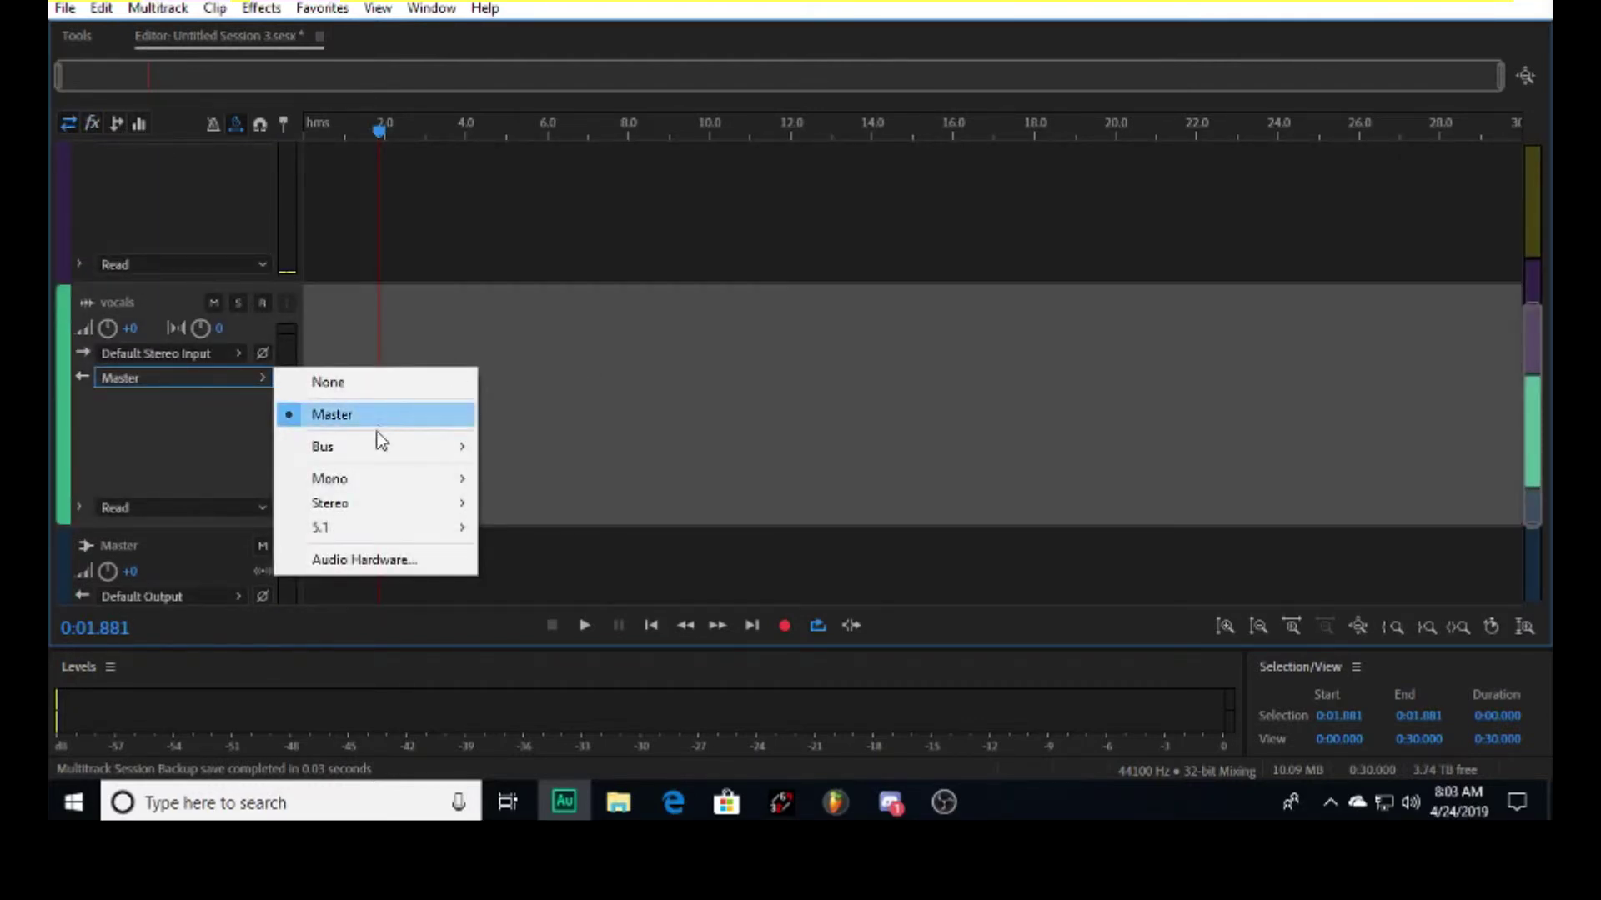
mouse_move(367, 458)
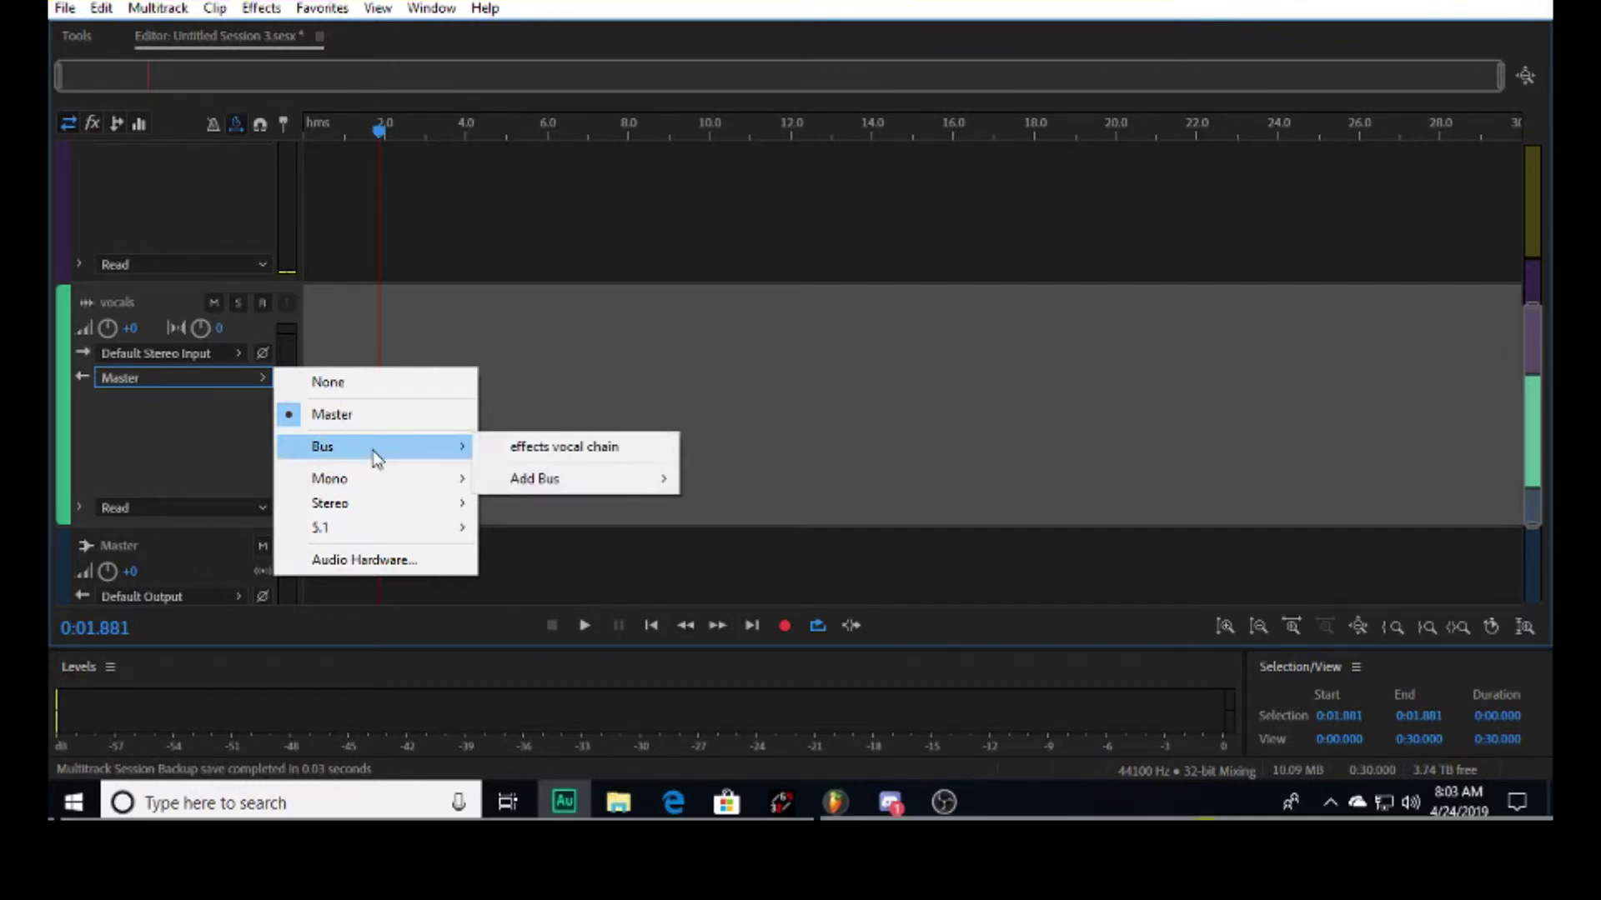
click(556, 448)
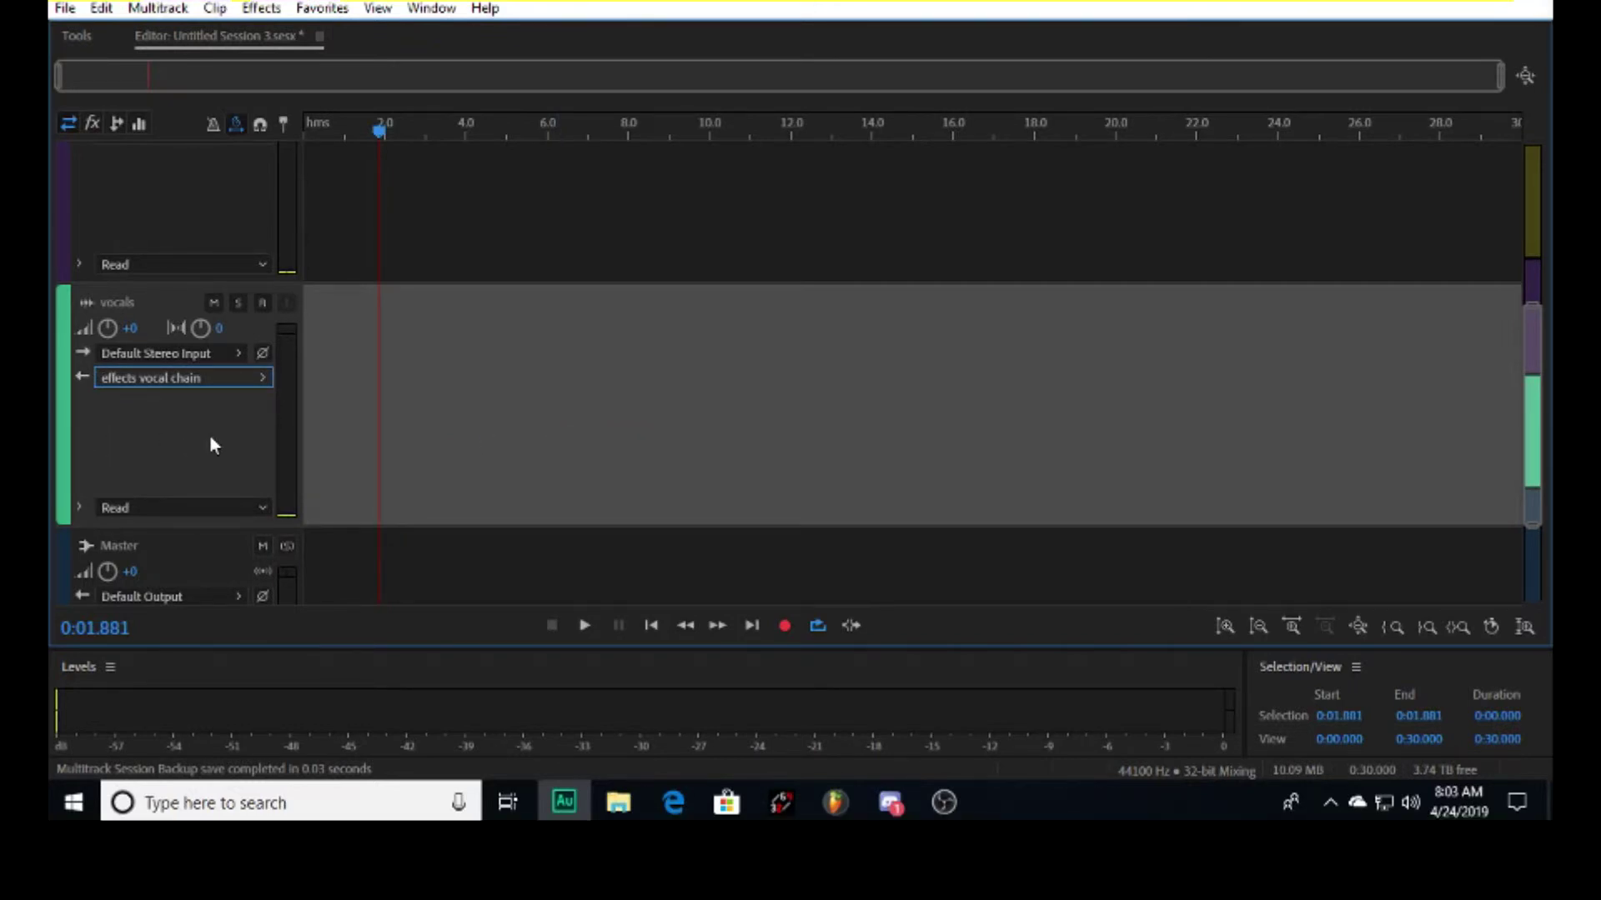
Set the vocals track's input to Mono [01M] Mic 1, leaving the instrumental input unchanged
scroll(208, 433, up, 1)
click(232, 415)
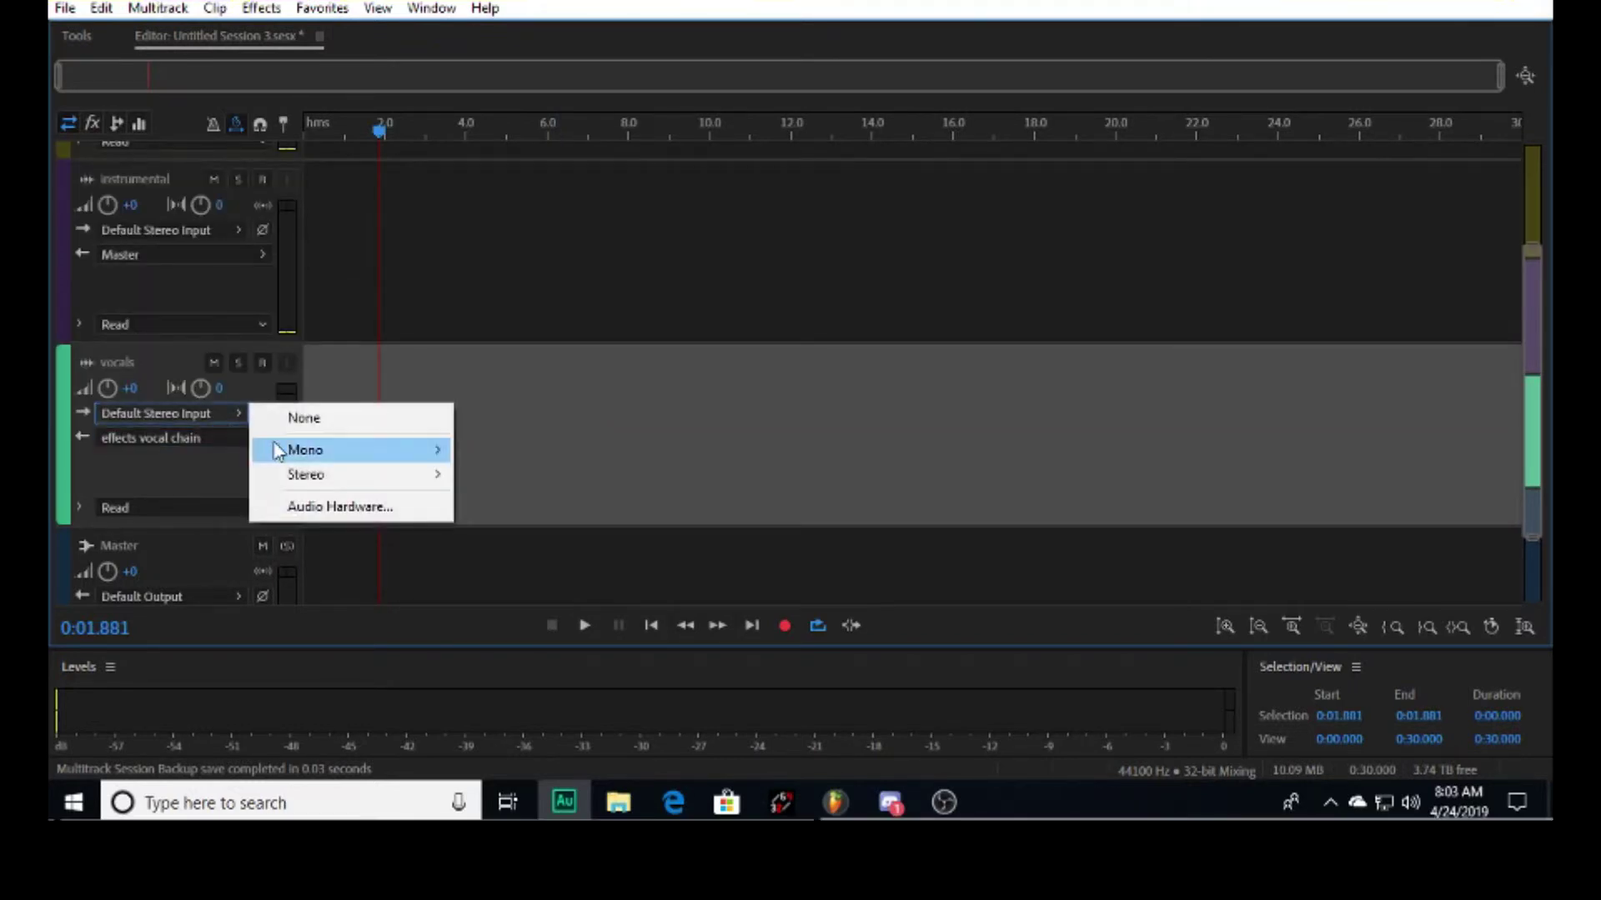
mouse_move(436, 453)
click(590, 35)
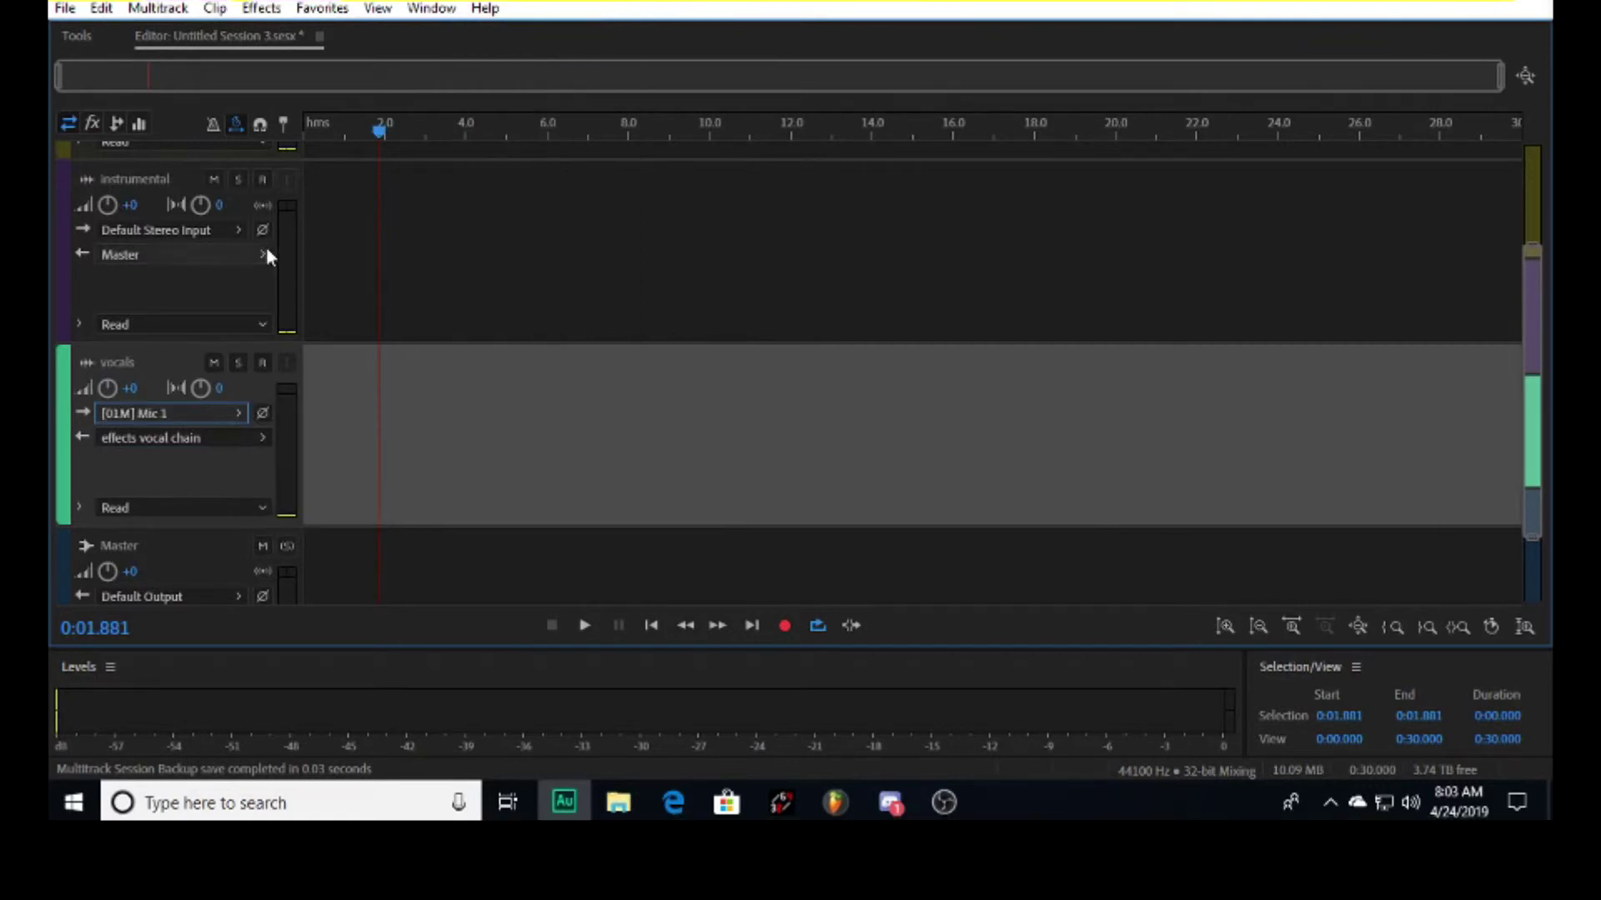
click(192, 232)
mouse_move(383, 272)
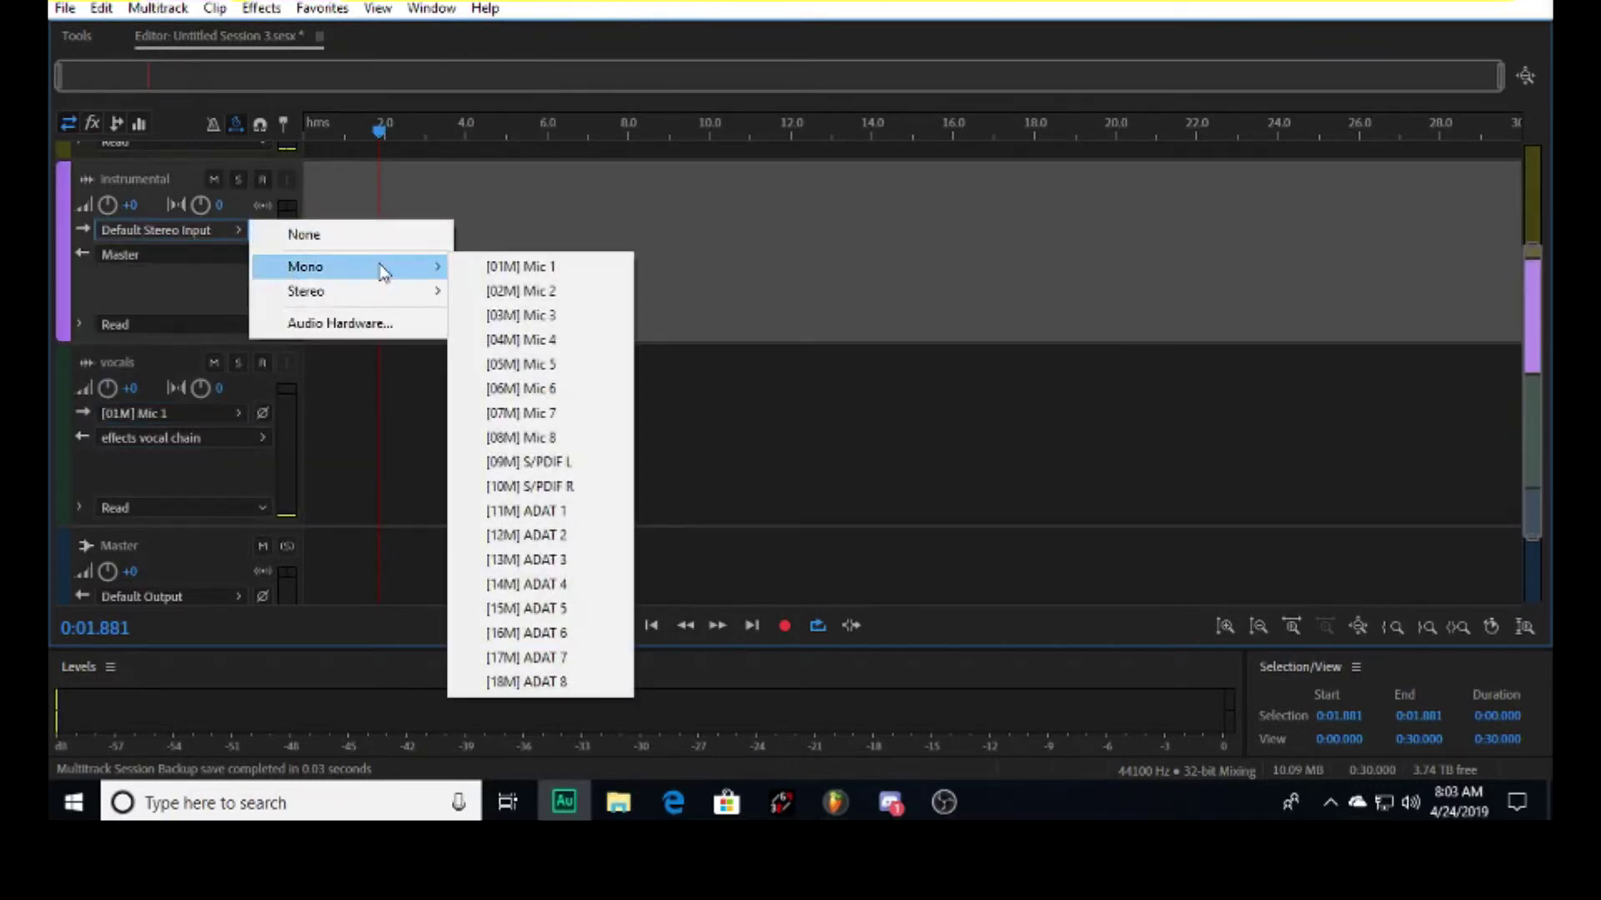
click(177, 293)
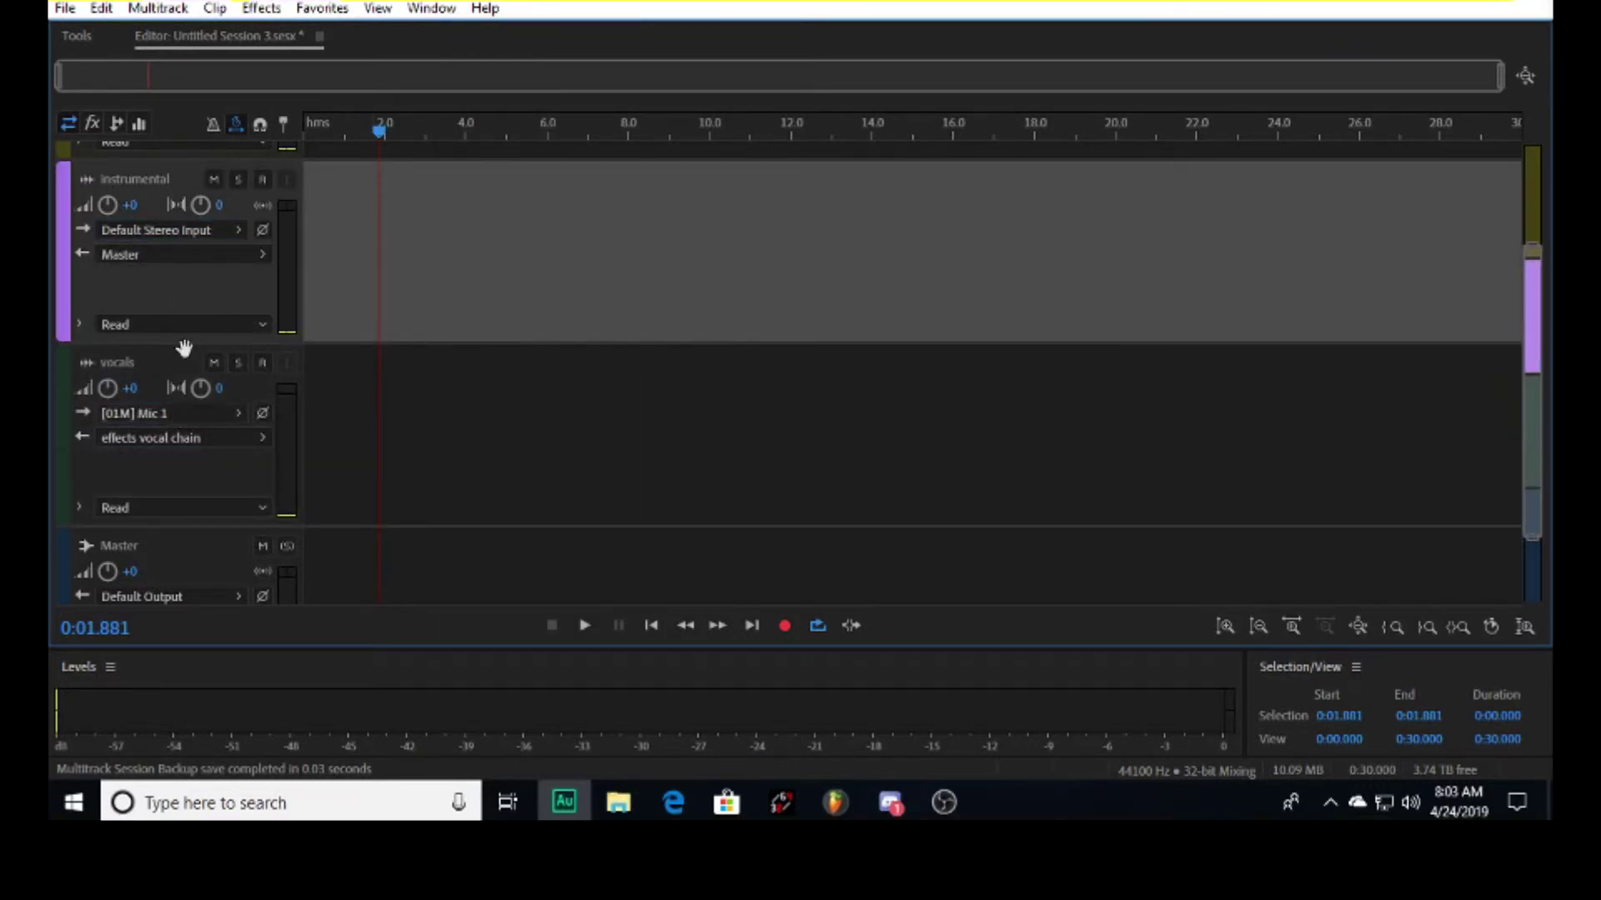
scroll(184, 348, down, 3)
Duplicate the vocals track into vocals 1 through vocals 9 and shrink track heights to fit
click(326, 341)
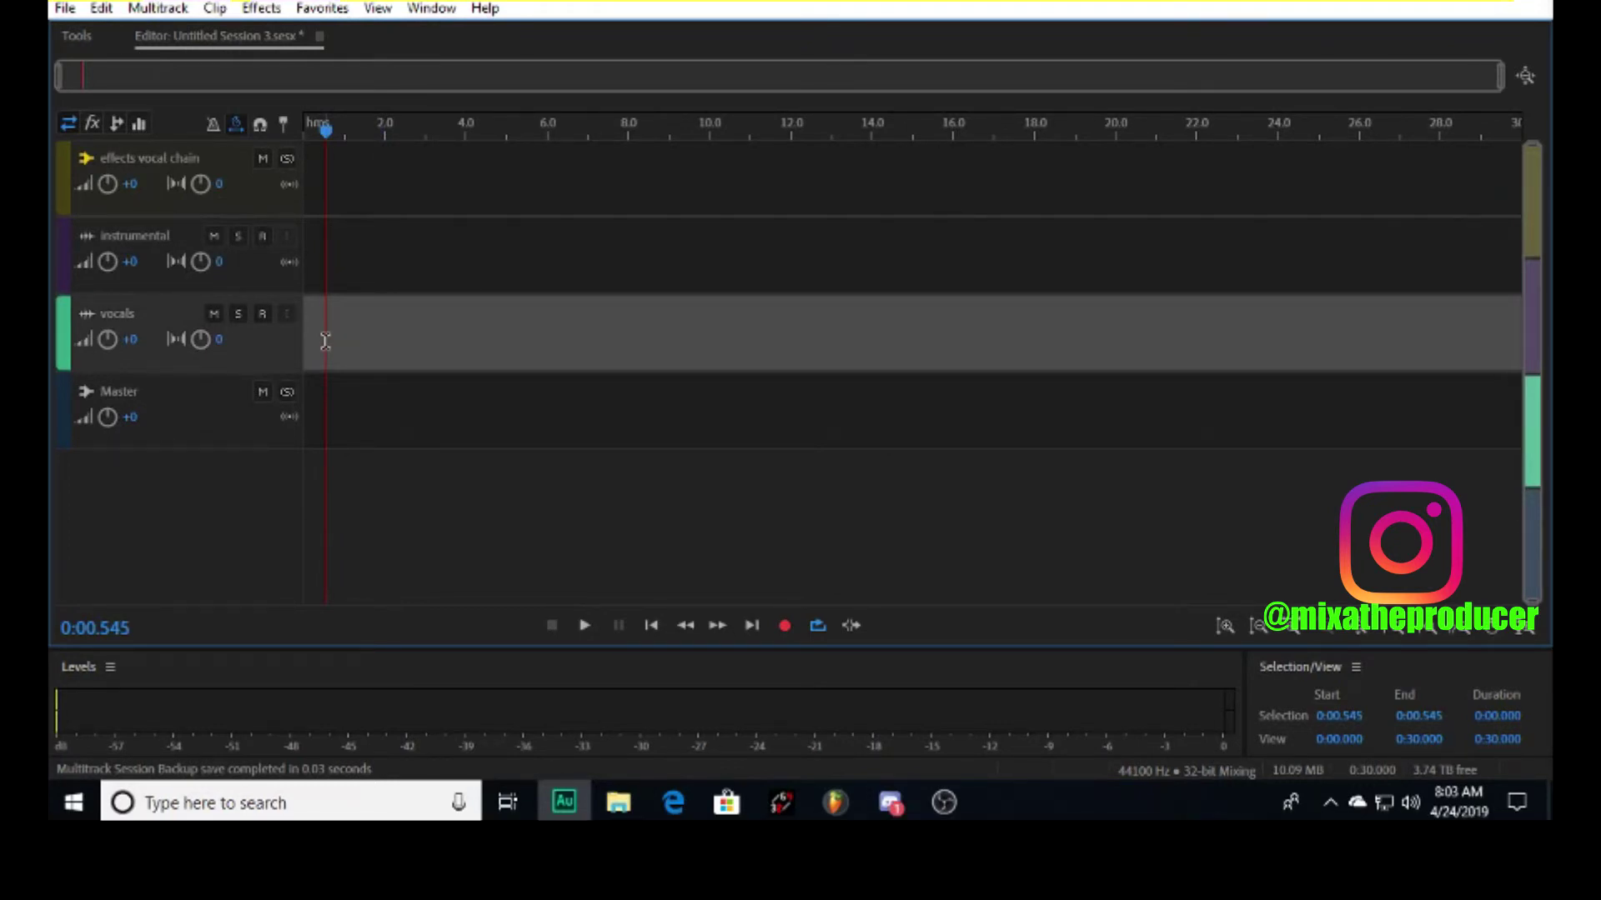
key(ctrl+shift+d)
key(ctrl+shift+d)
key(ctrl+shift+d)
key(ctrl+shift+d)
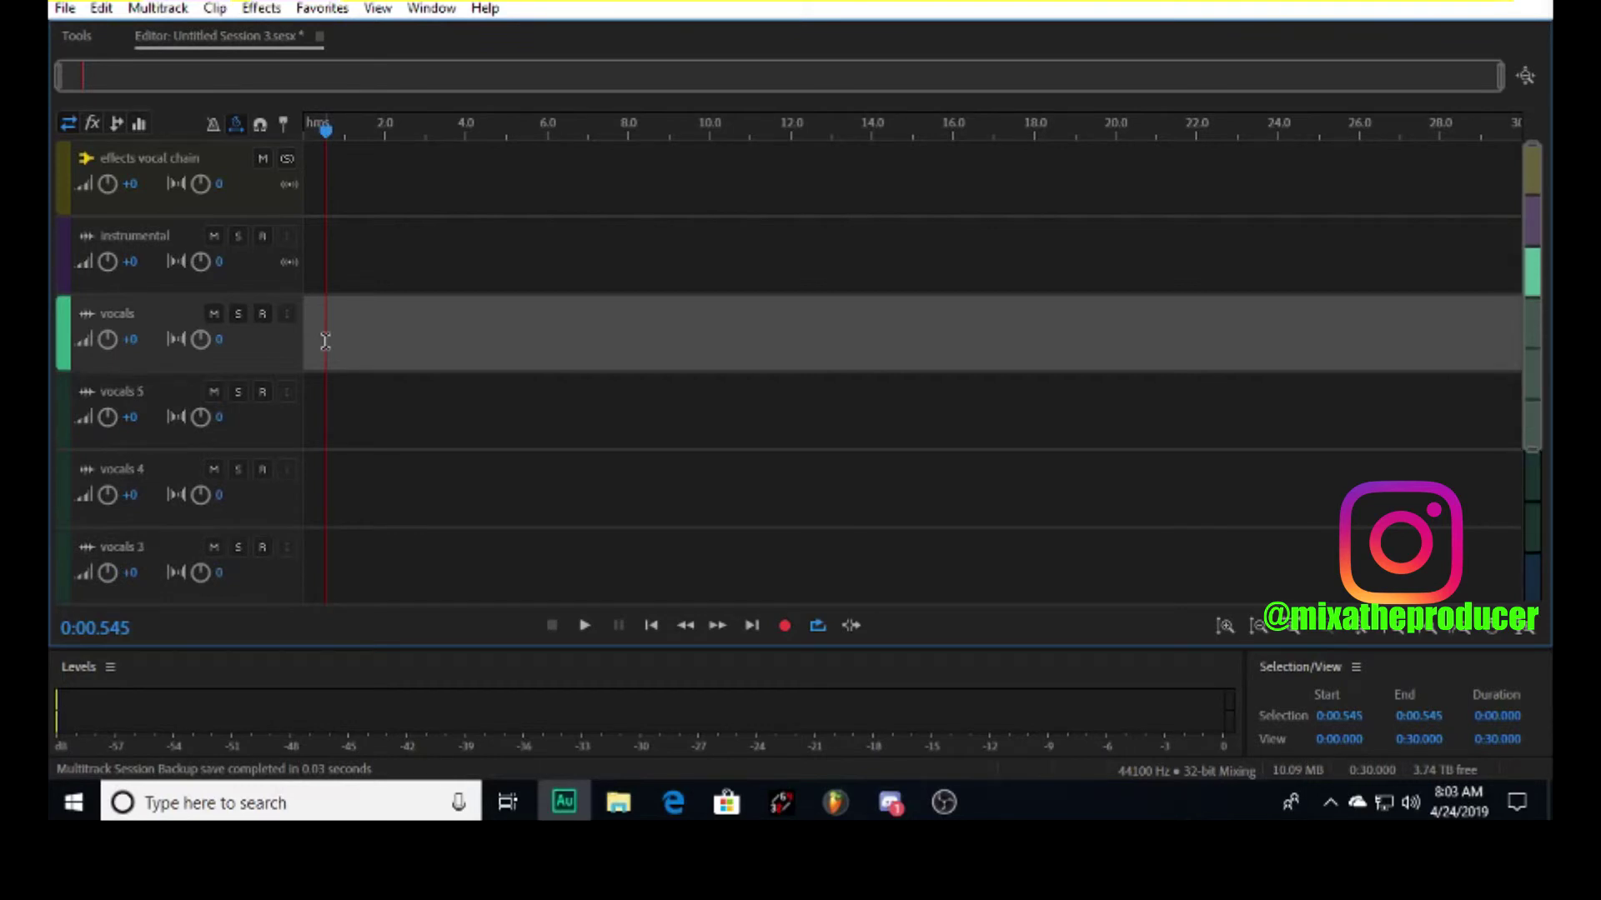
key(backslash)
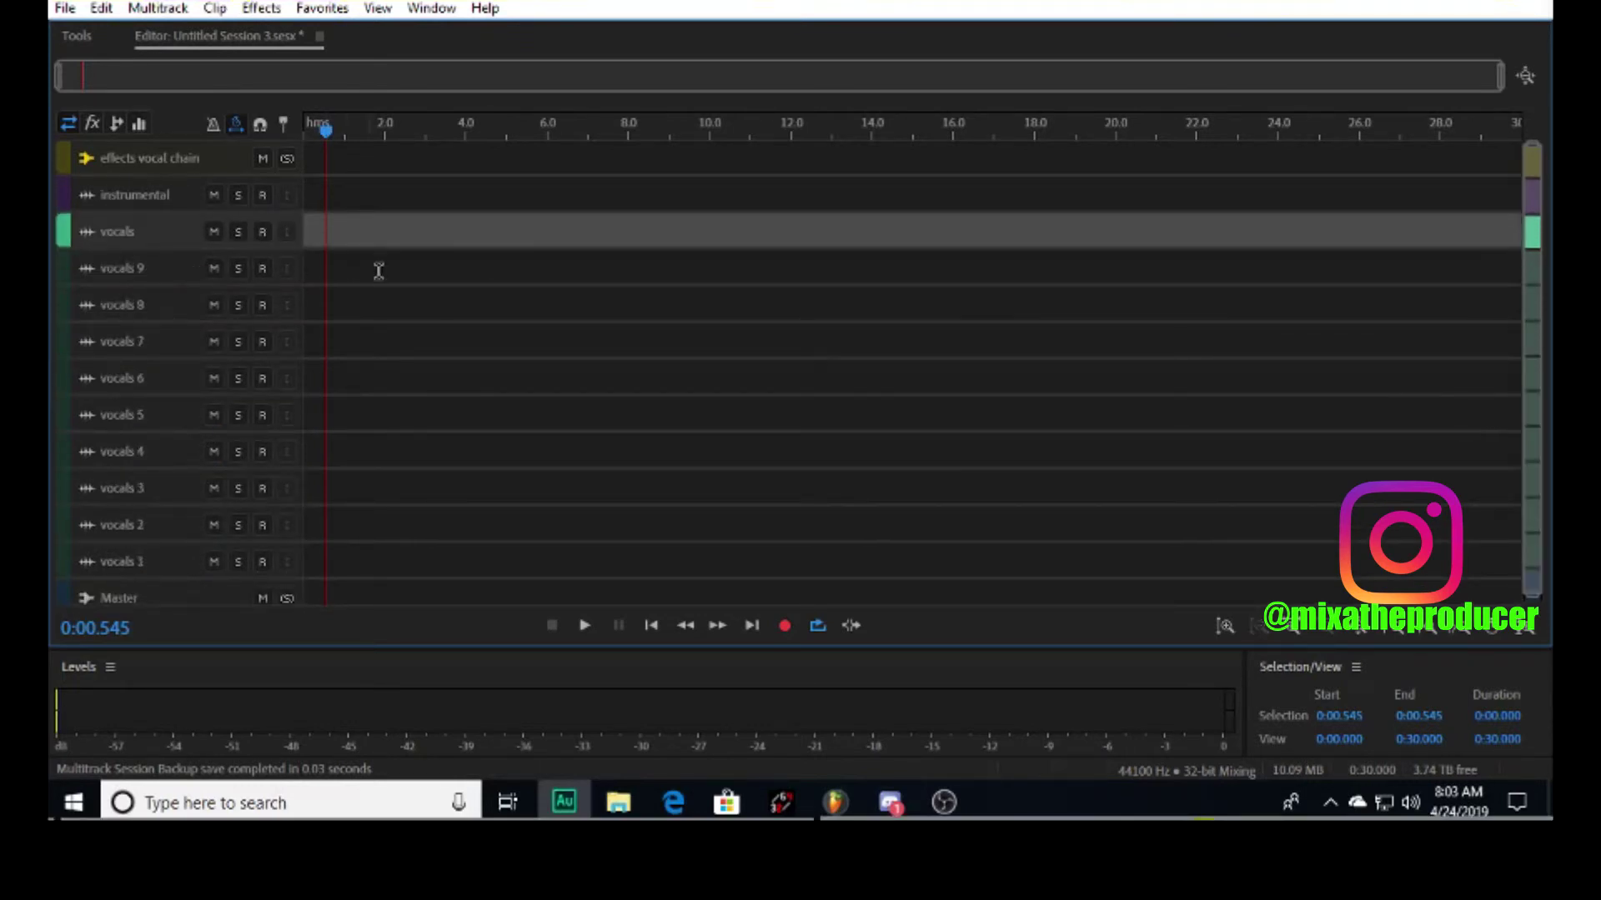
scroll(390, 271, down, 1)
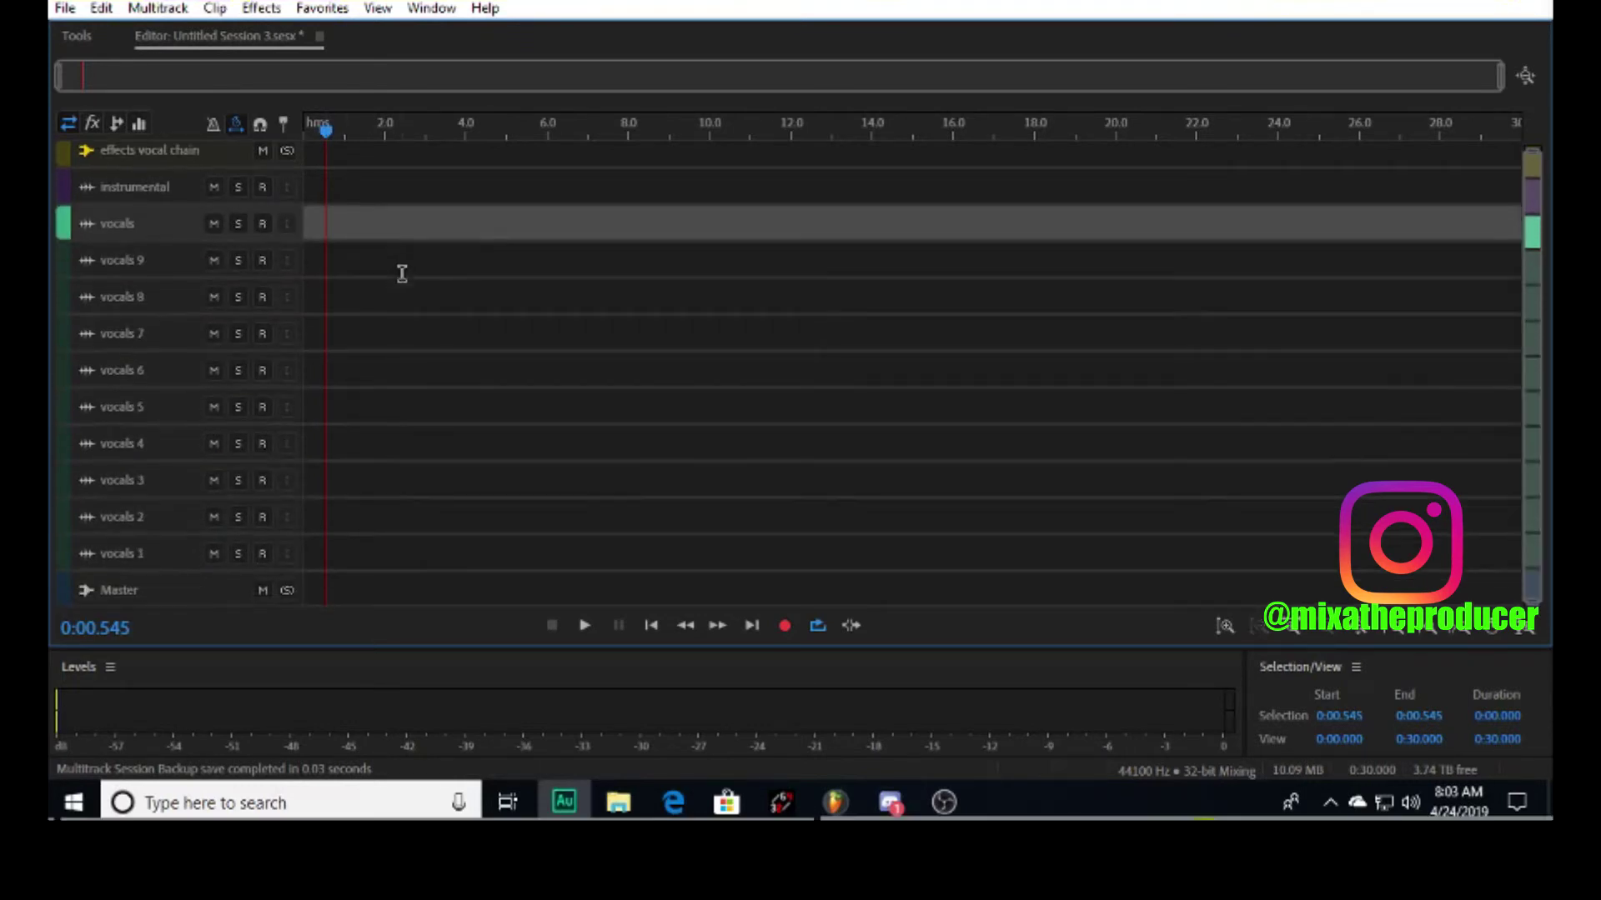
click(305, 172)
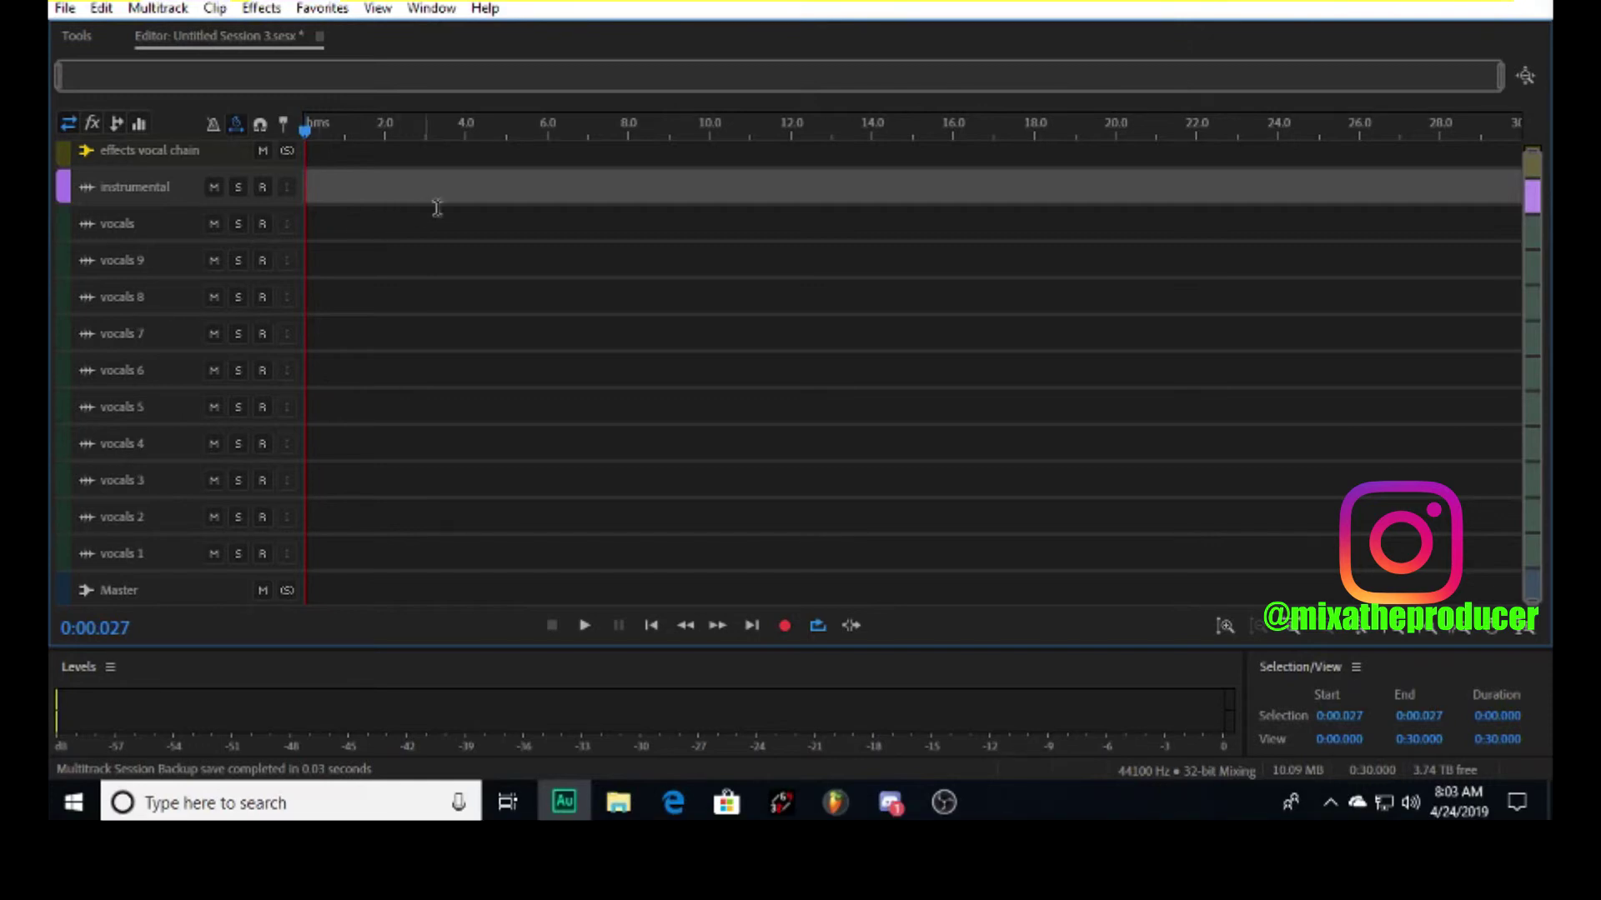
scroll(391, 311, up, 1)
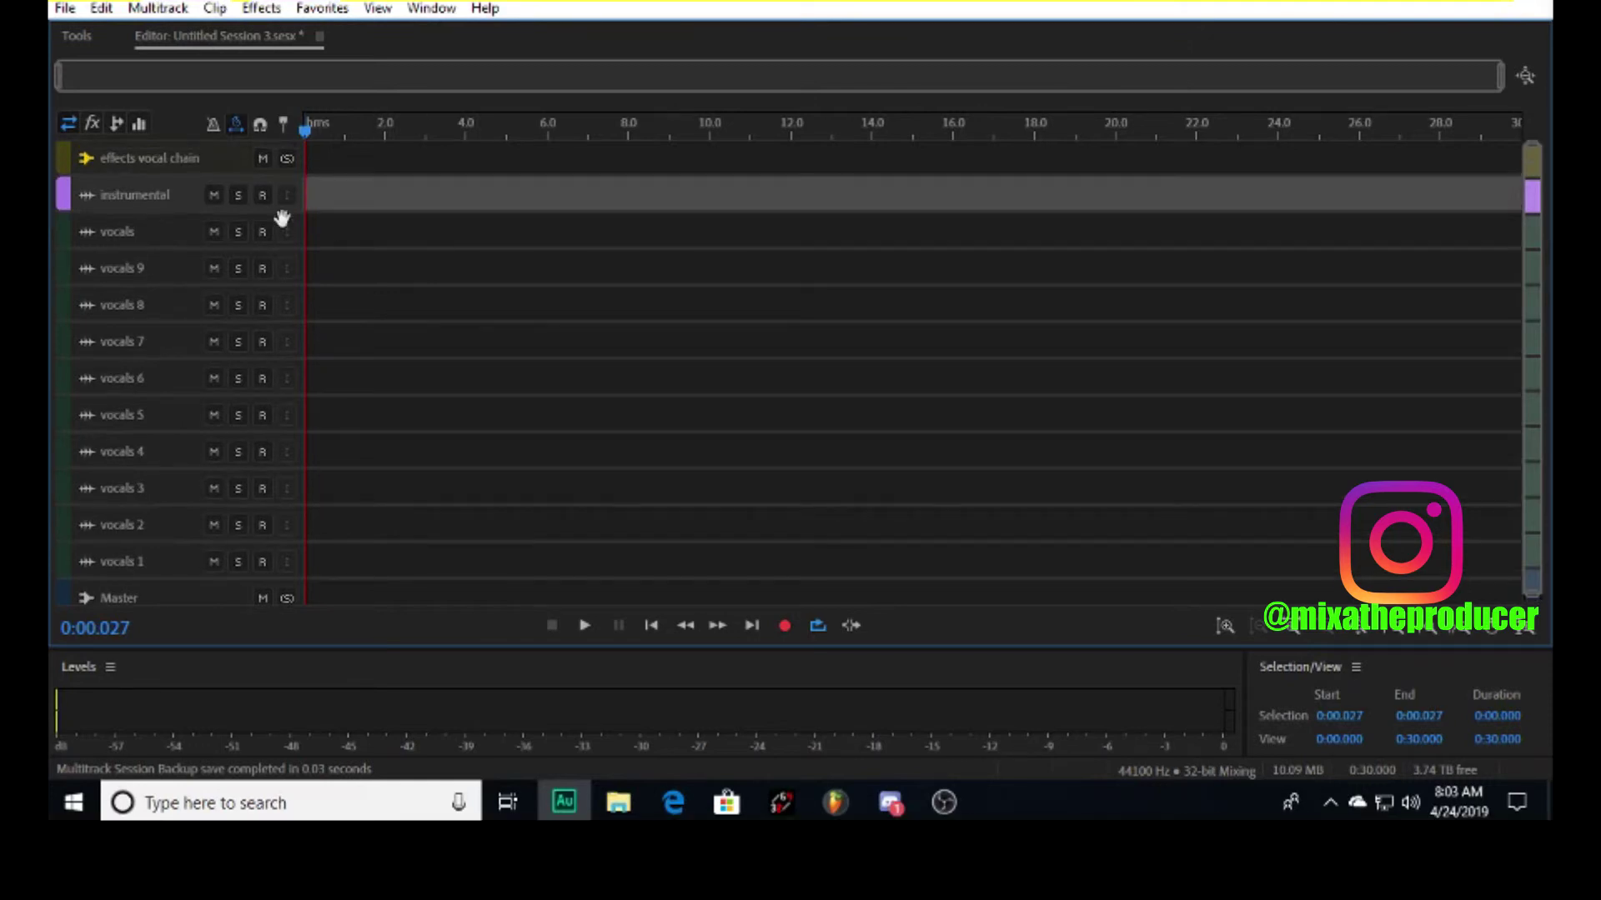
scroll(192, 158, up, 3)
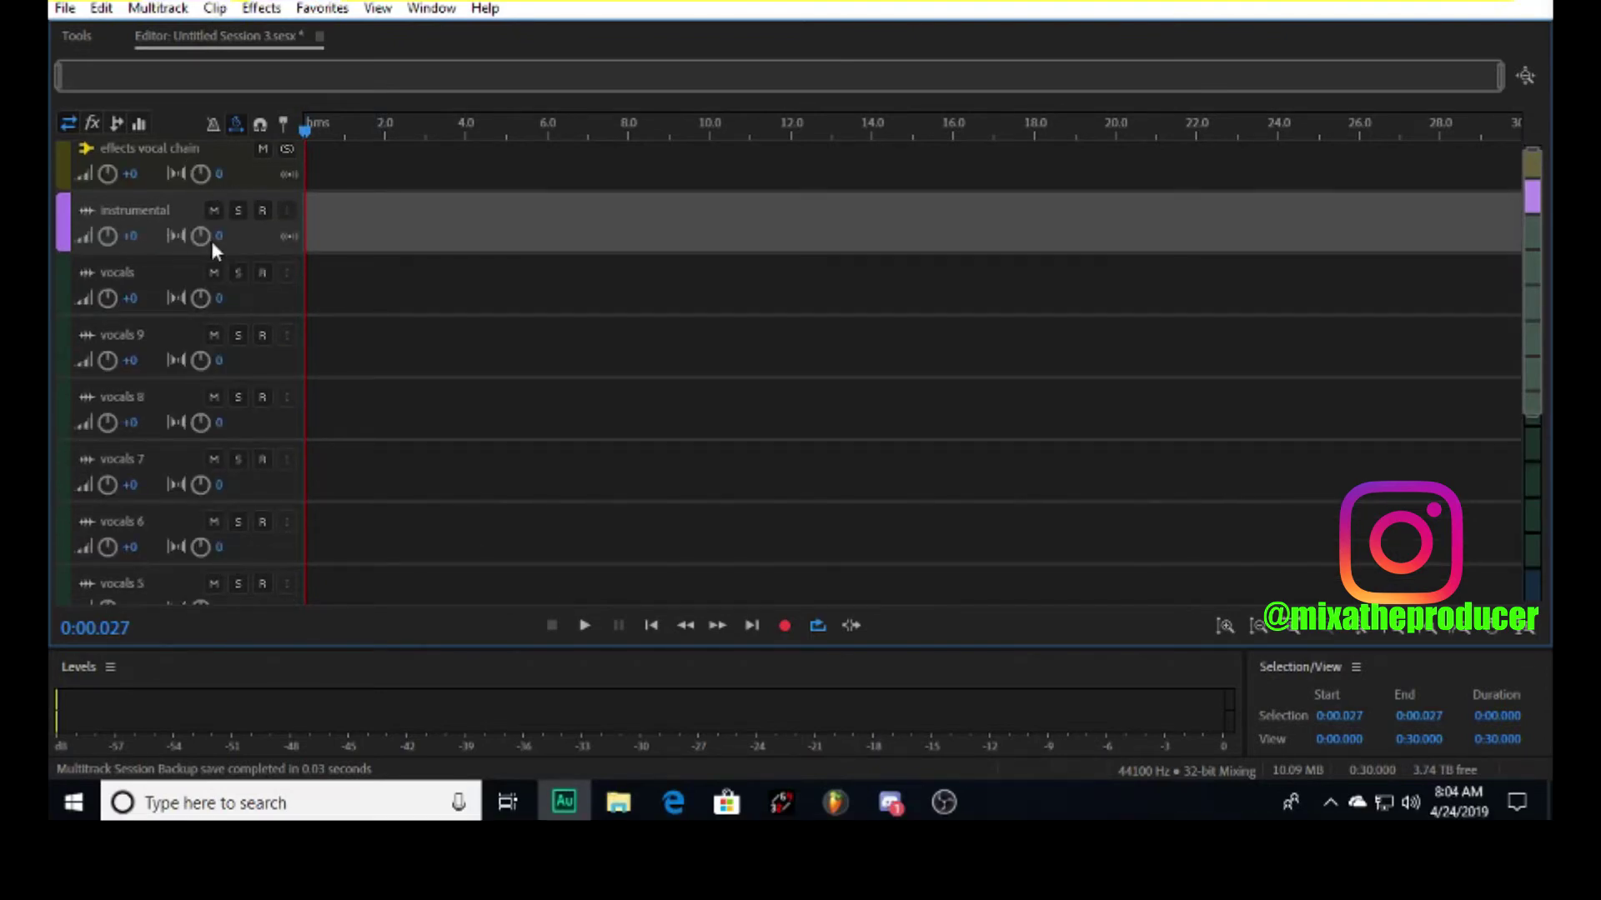
Show the fx rack and put a Parametric Equalizer in the effects vocal chain bus's first slot
scroll(210, 240, down, 3)
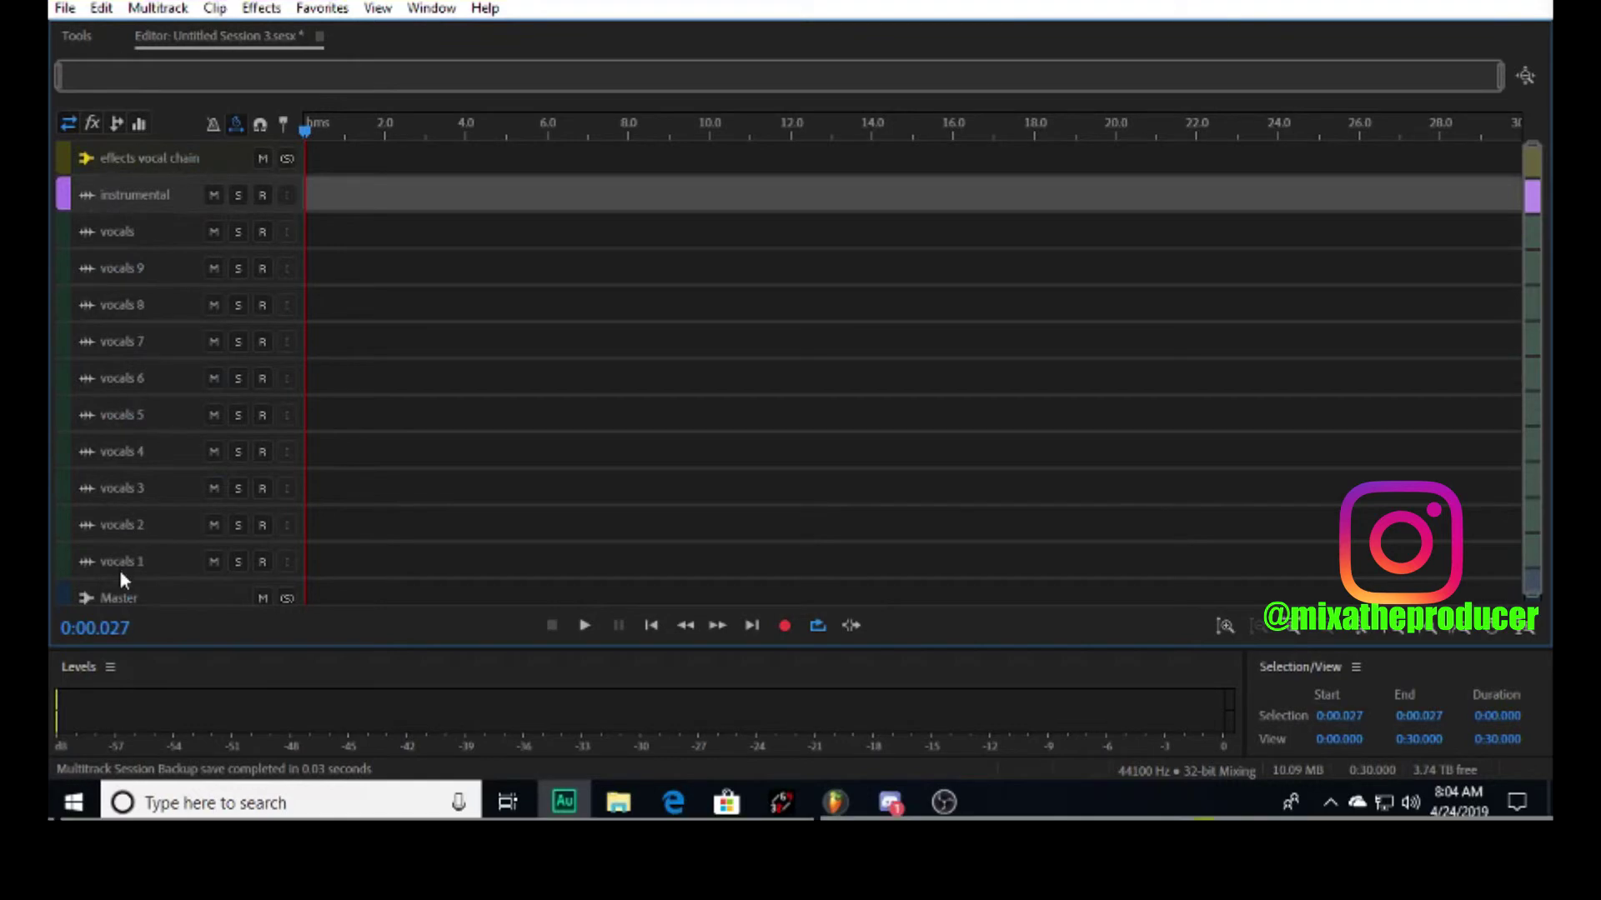
scroll(119, 568, up, 3)
scroll(167, 479, down, 3)
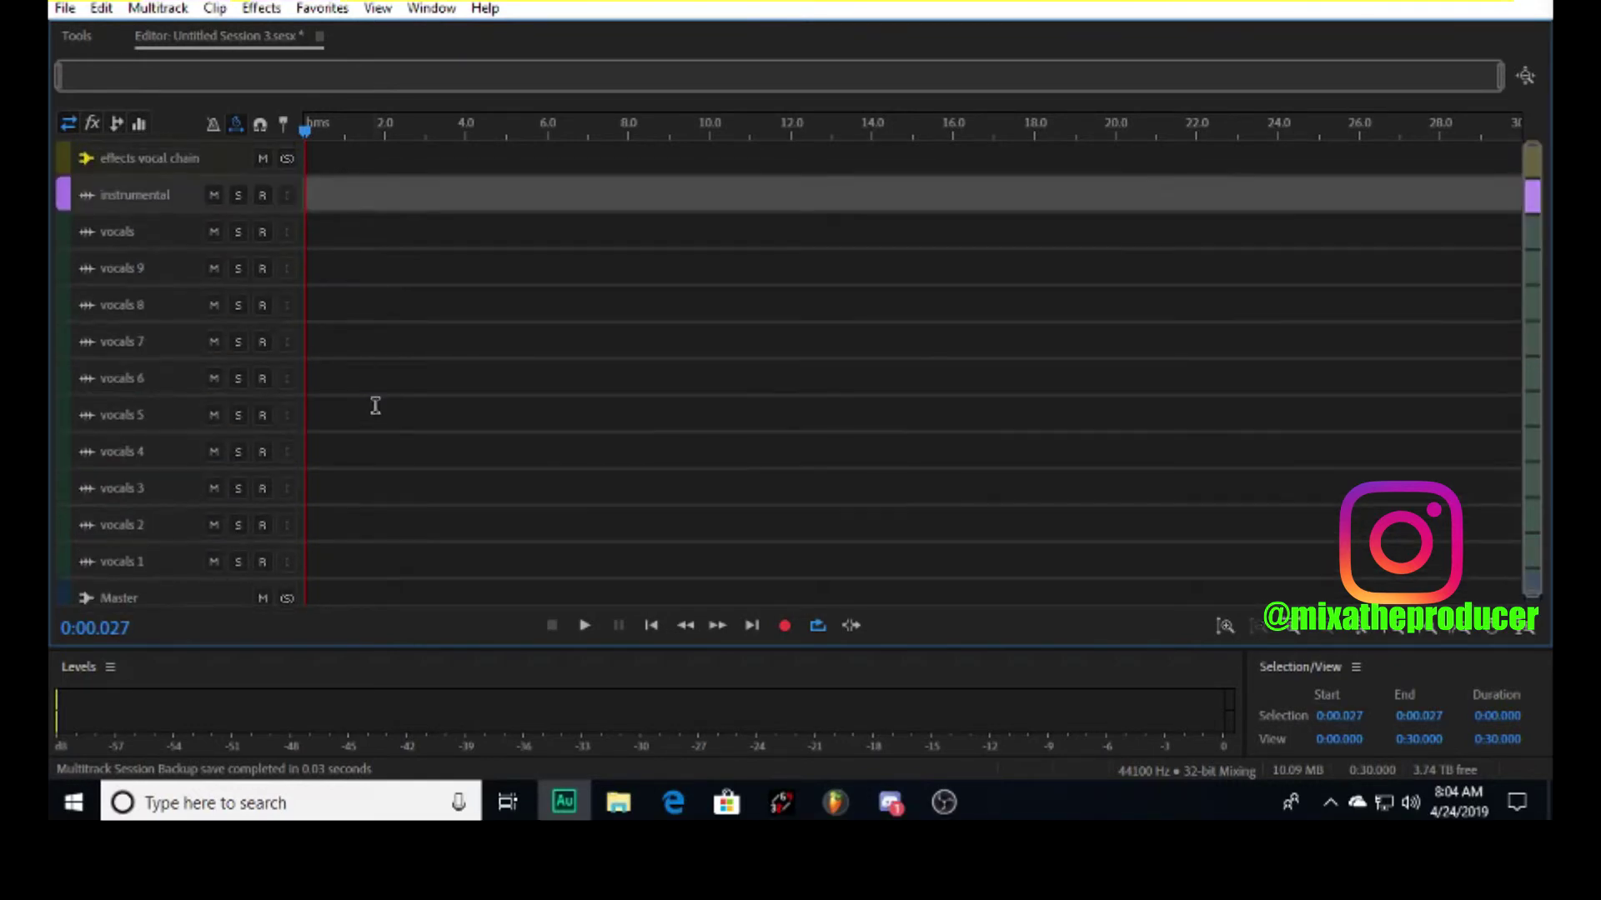
scroll(242, 149, up, 3)
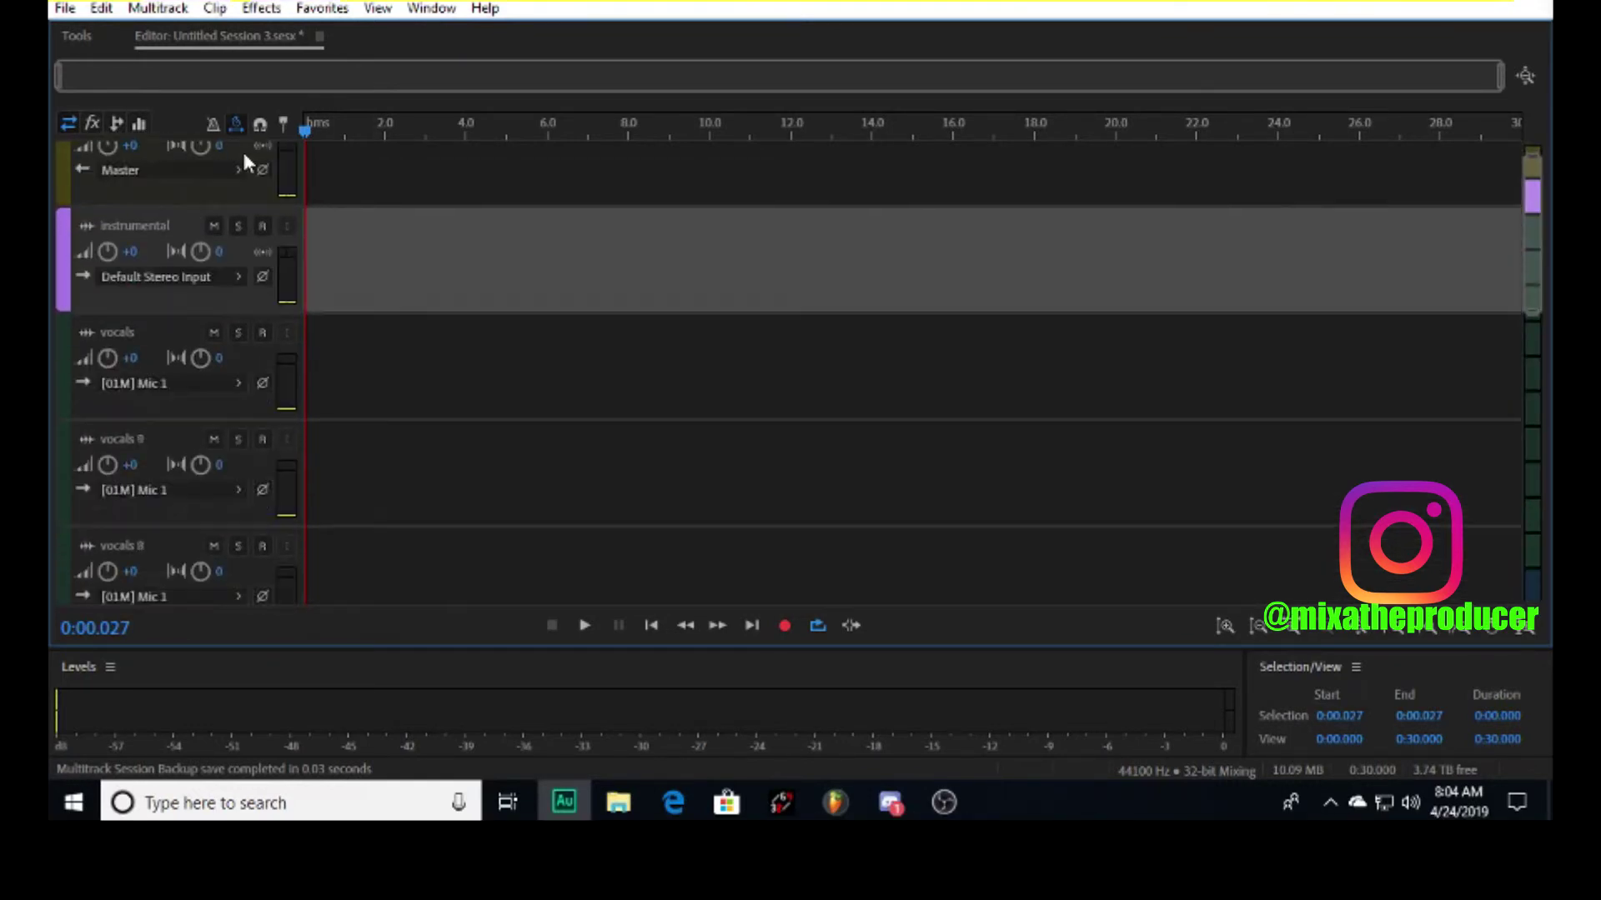
scroll(242, 148, up, 3)
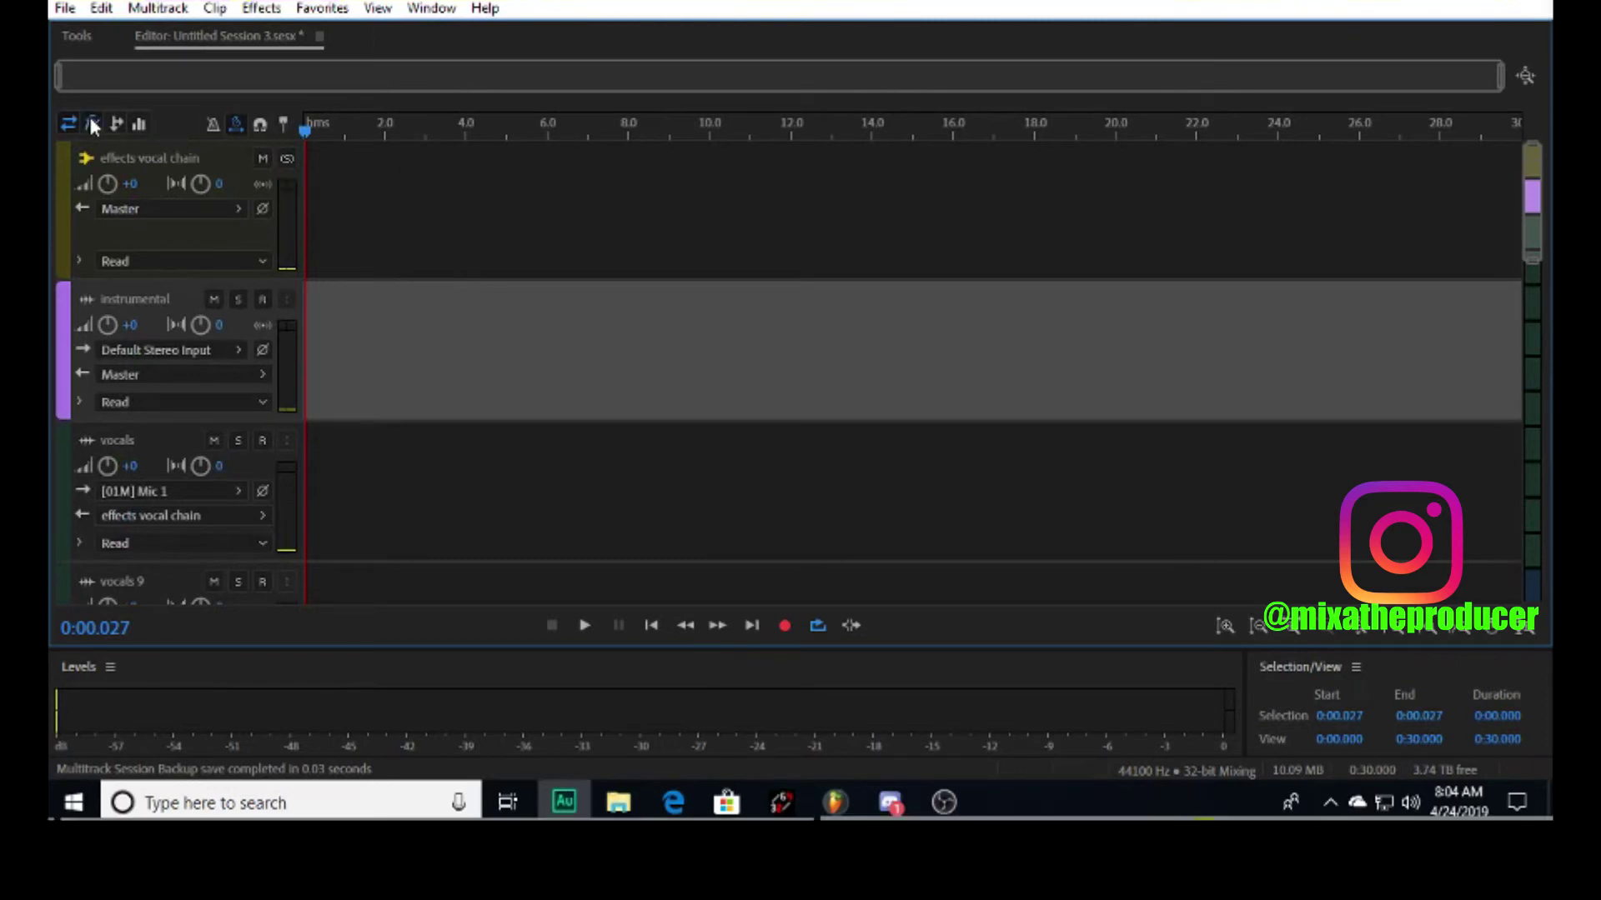
click(92, 124)
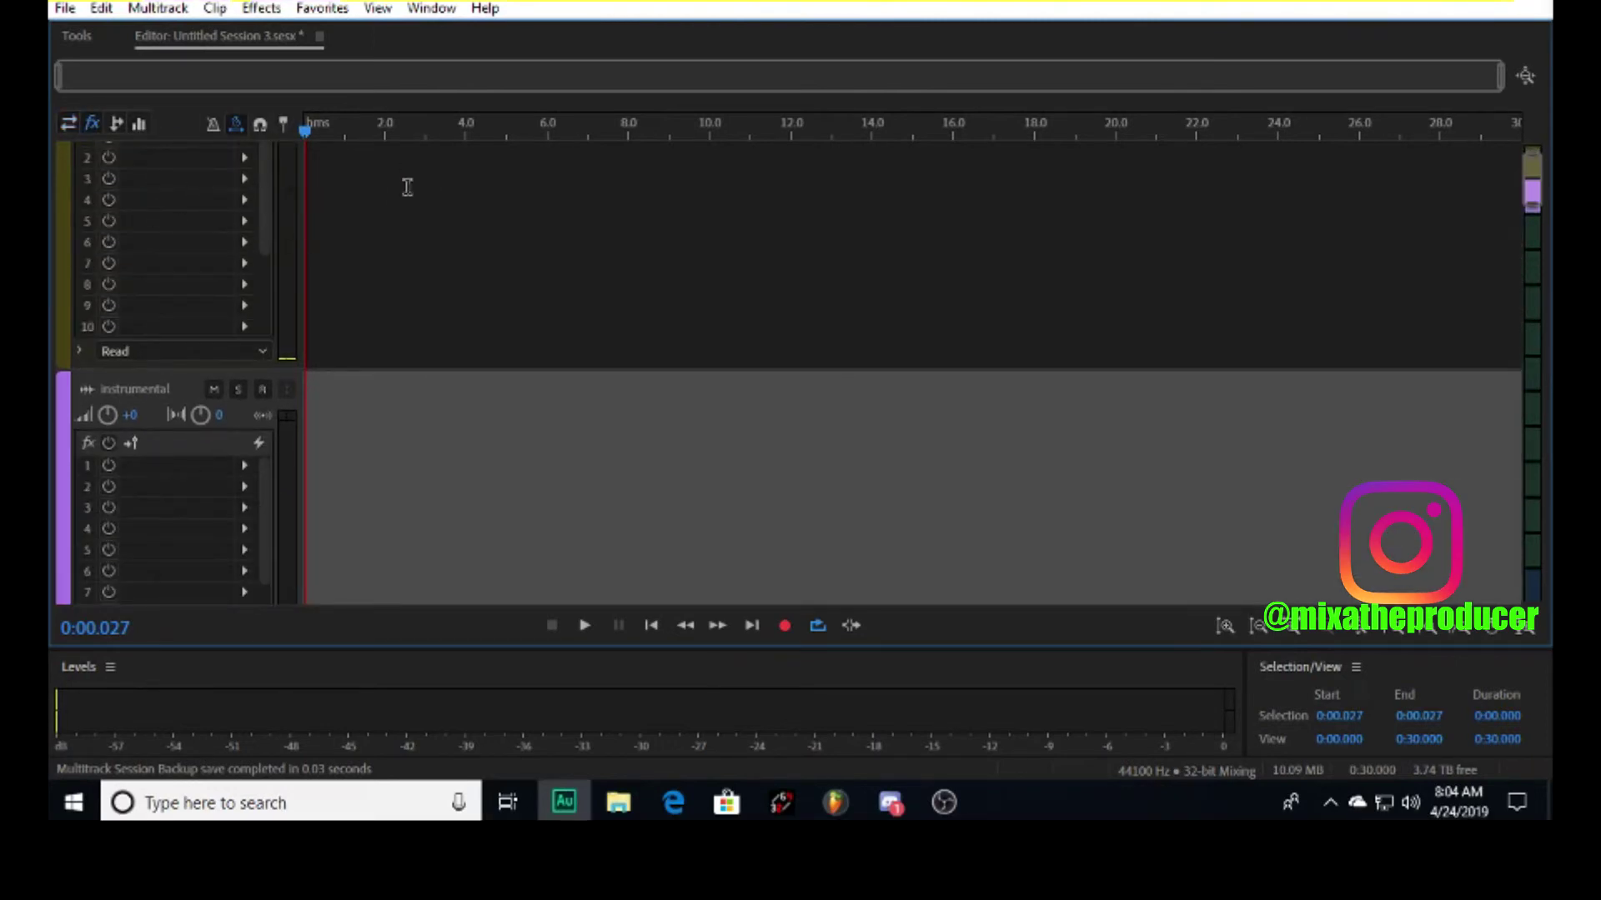
scroll(278, 241, up, 2)
click(177, 239)
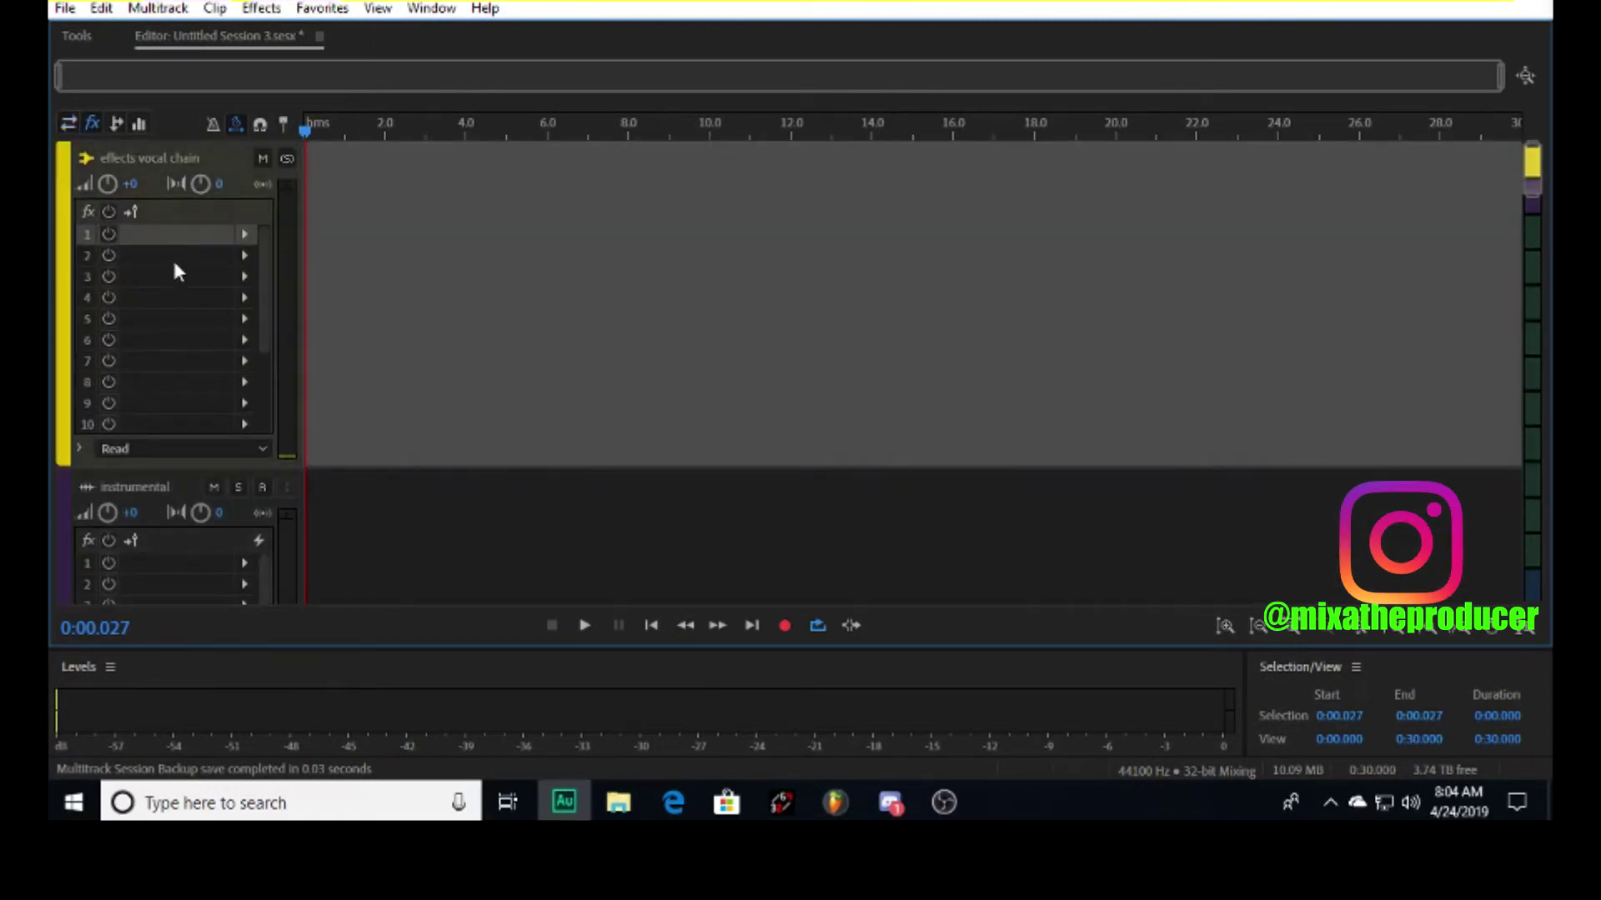
click(246, 235)
mouse_move(313, 371)
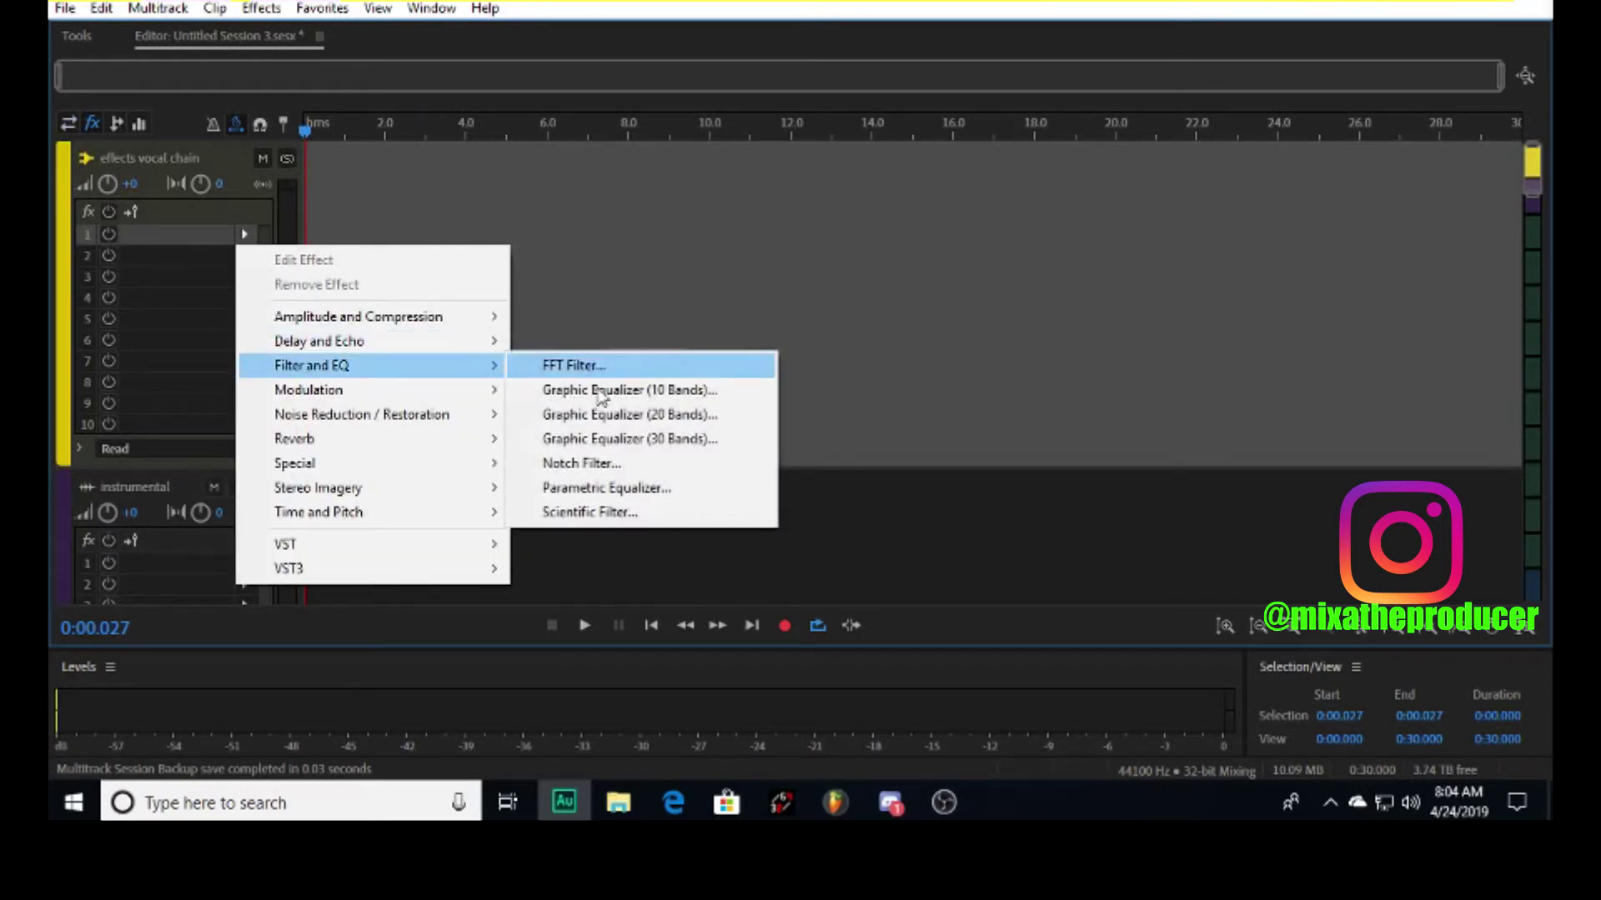
click(599, 491)
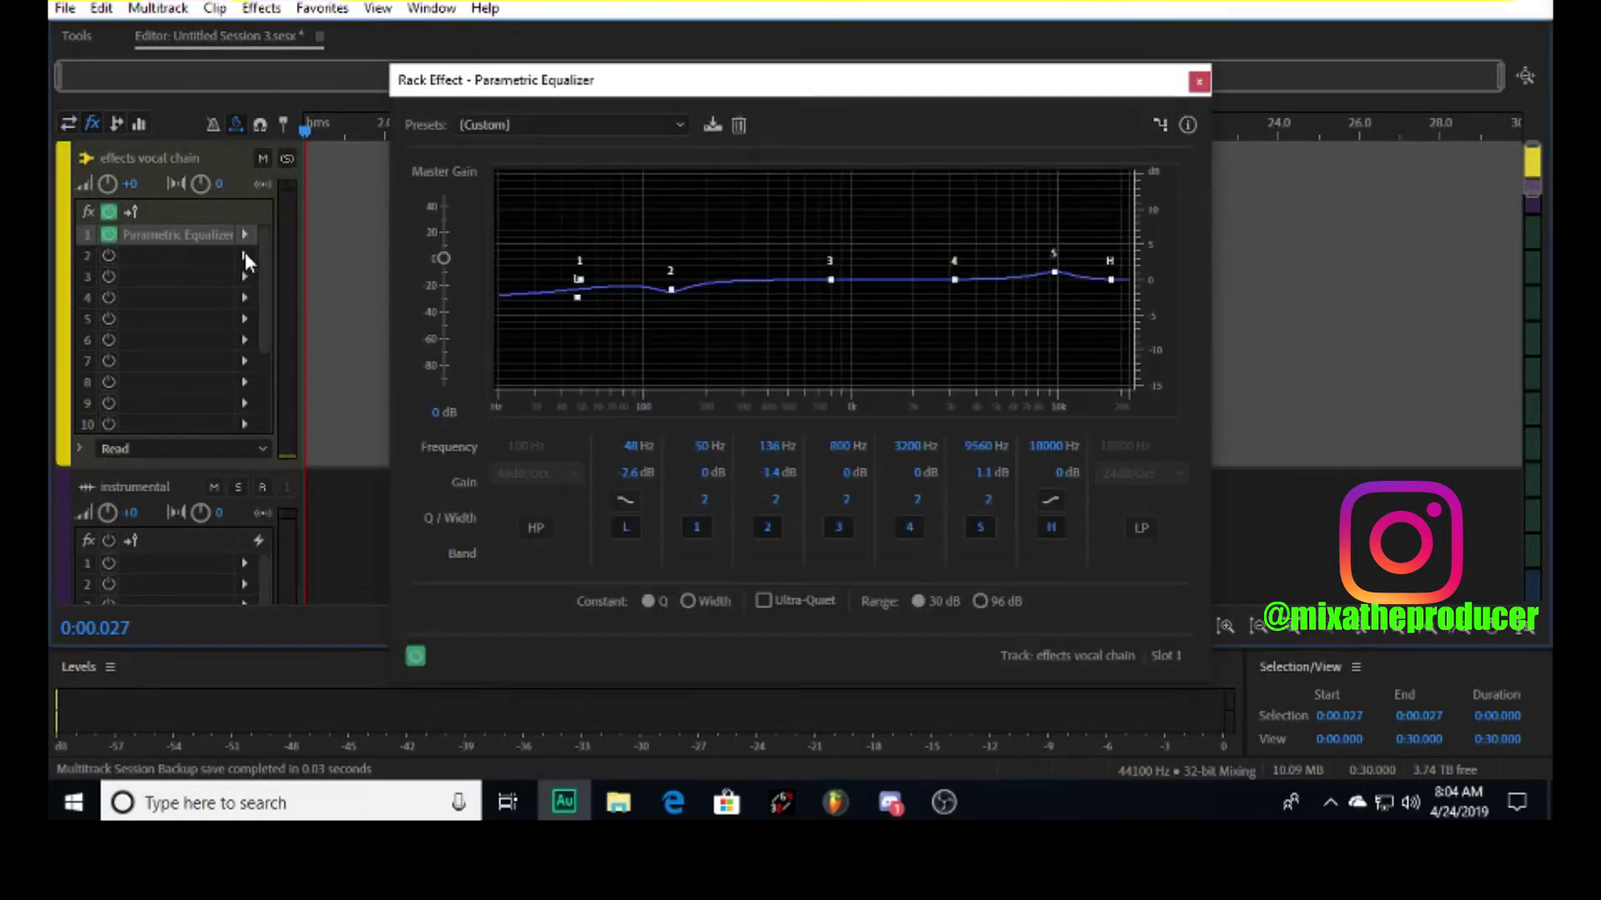
Add Dynamics Processing to the bus's second effect slot and close its window
click(244, 256)
mouse_move(373, 340)
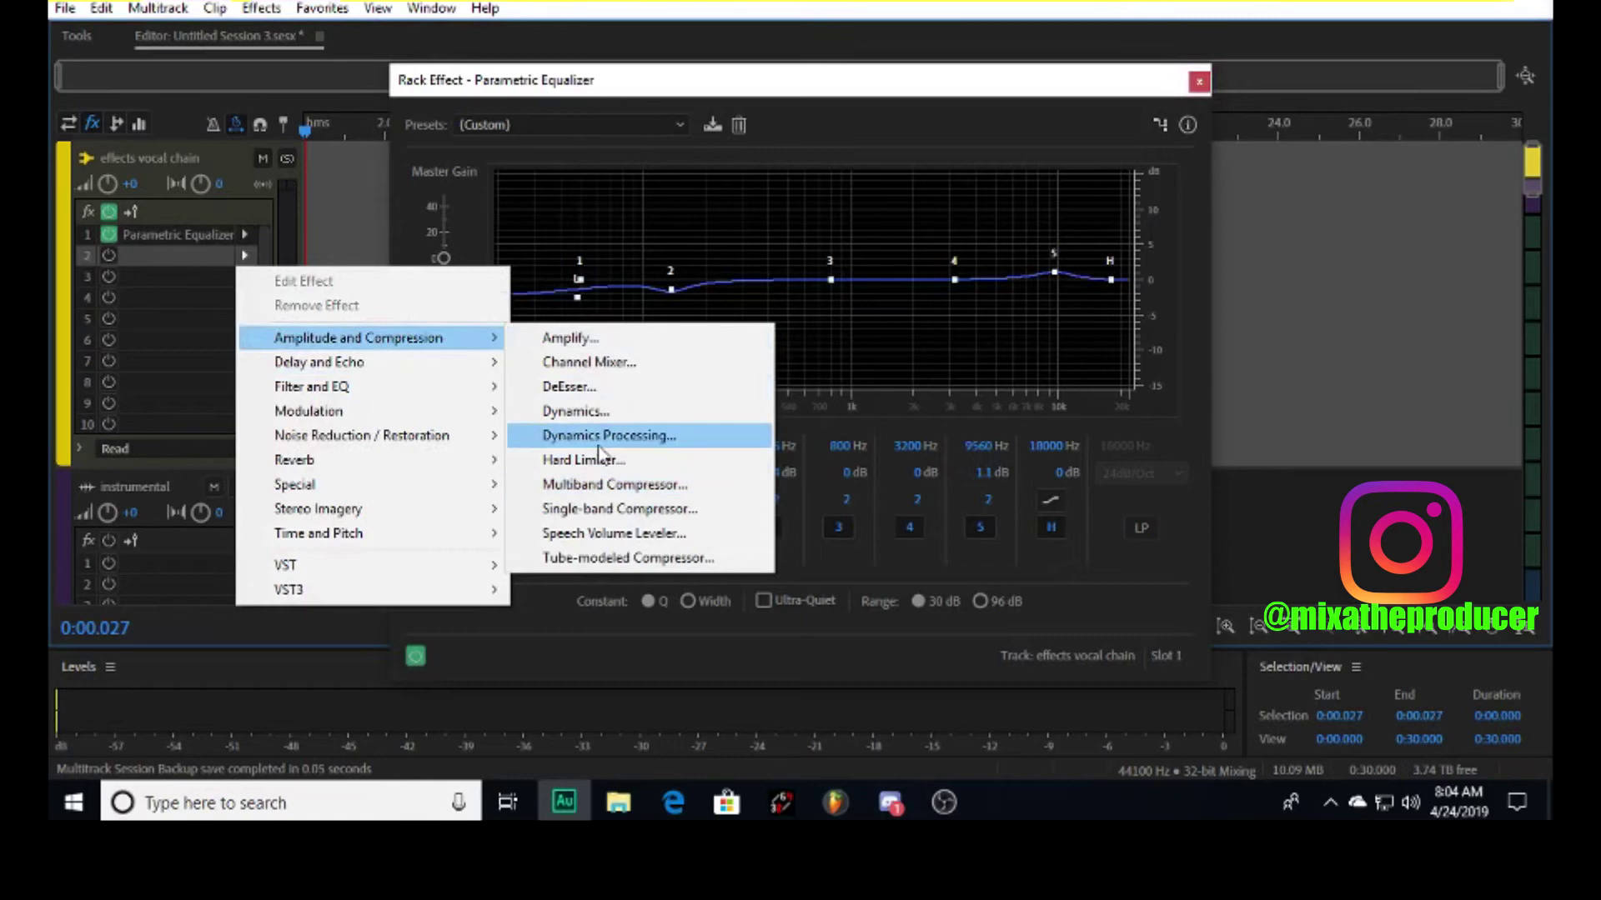
click(562, 433)
click(245, 276)
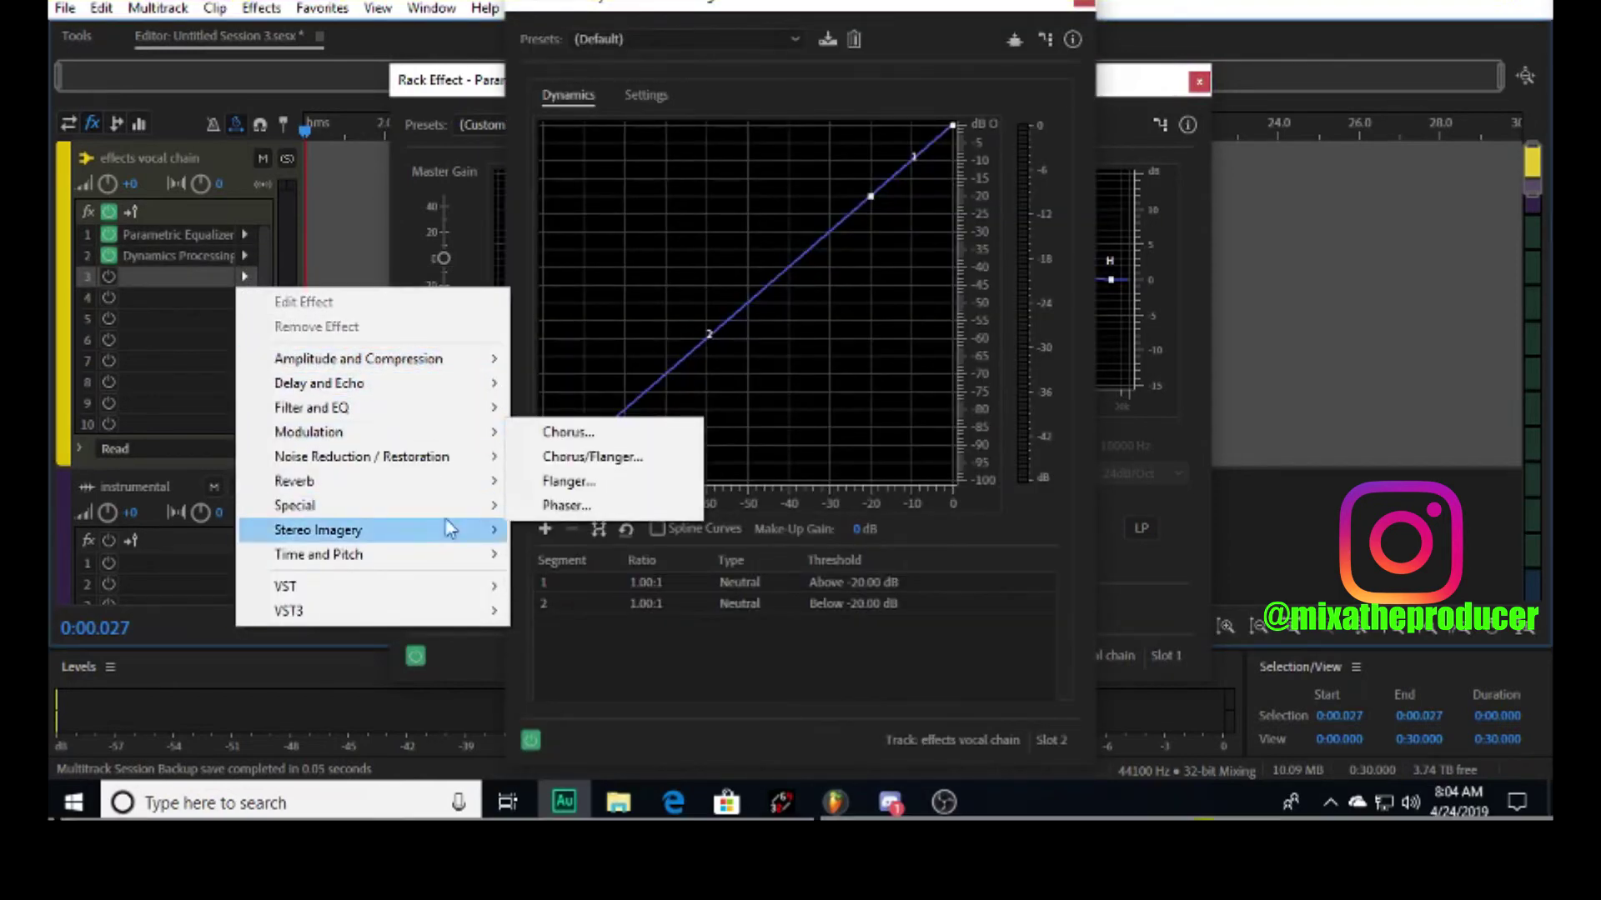
mouse_move(466, 488)
key(Escape)
key(Escape)
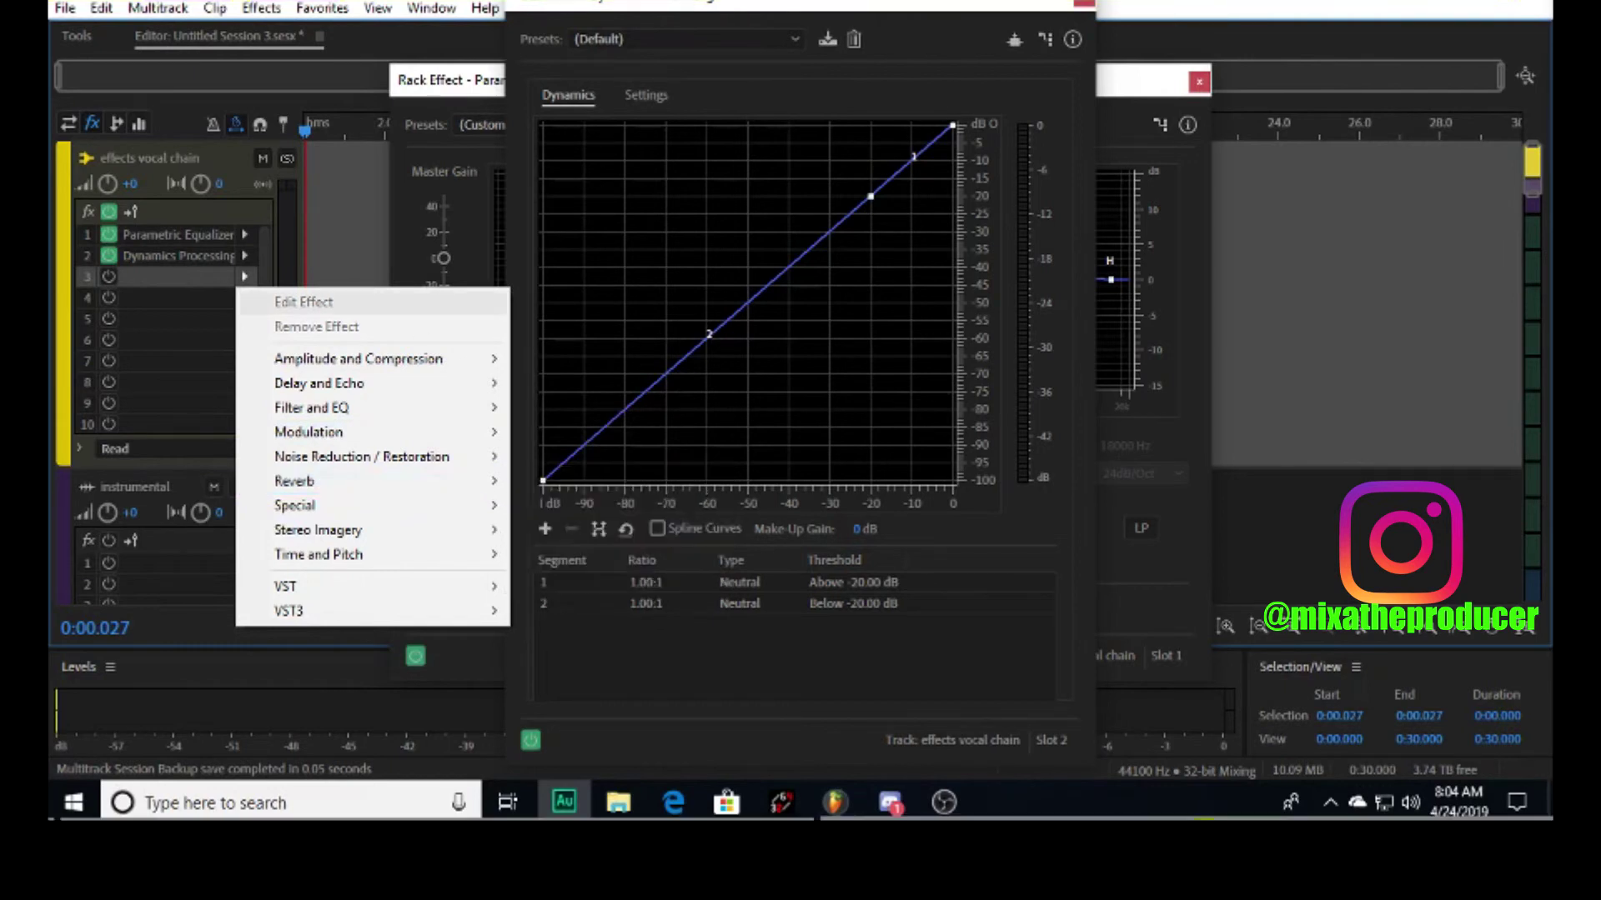
scroll(237, 325, down, 3)
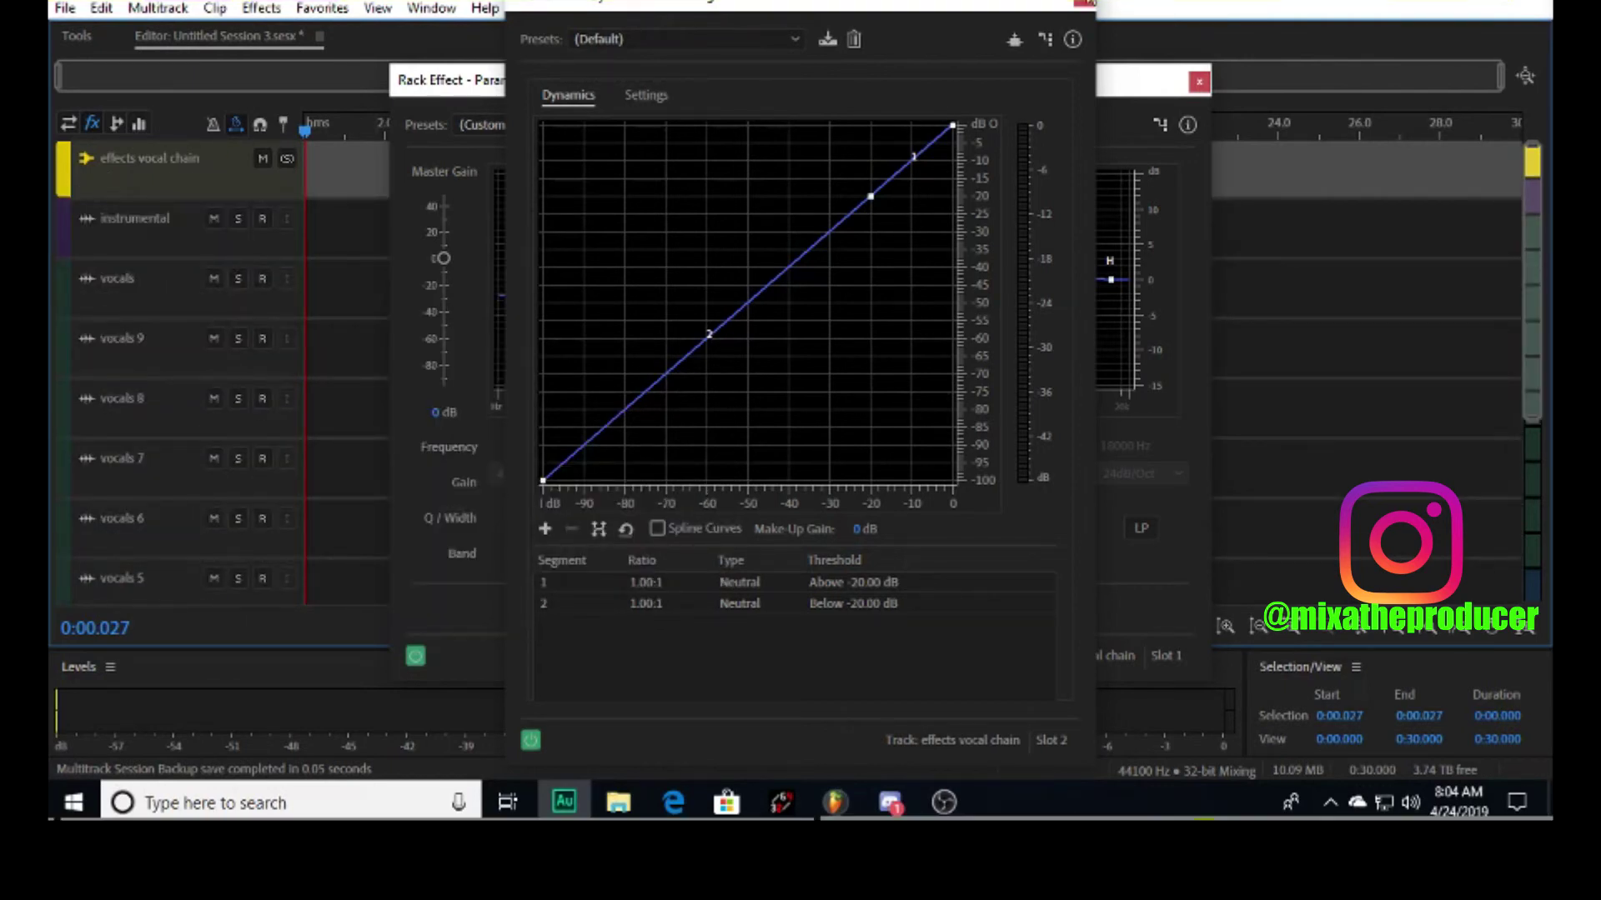
click(1084, 4)
Close the Parametric Equalizer and add a new stereo bus named 'reverb'
click(1199, 81)
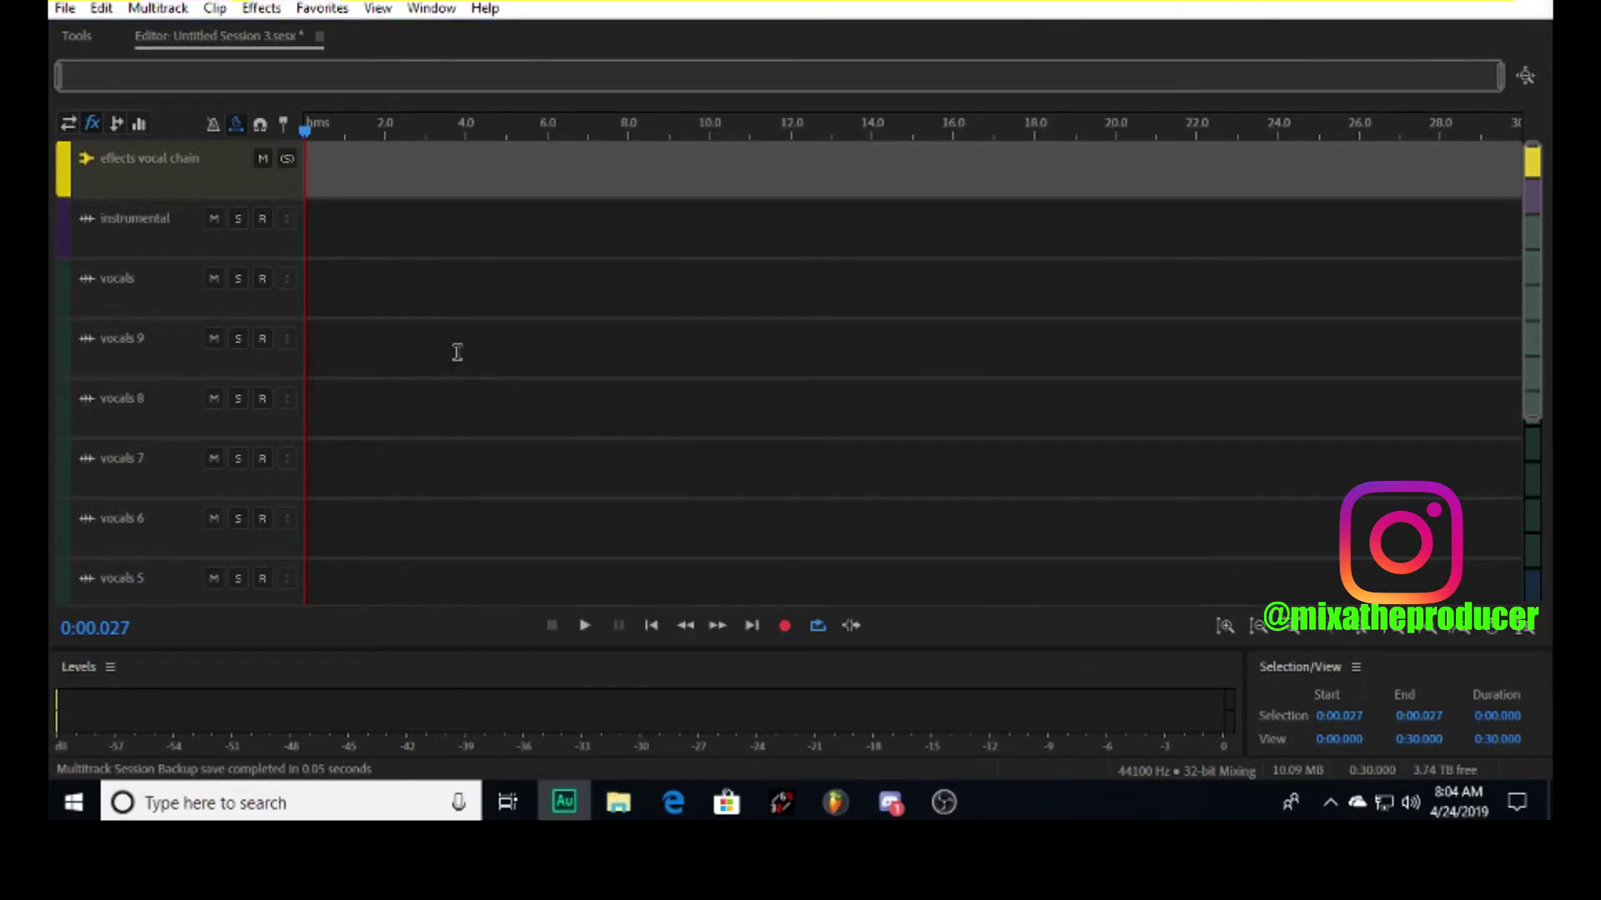
right_click(361, 173)
mouse_move(450, 319)
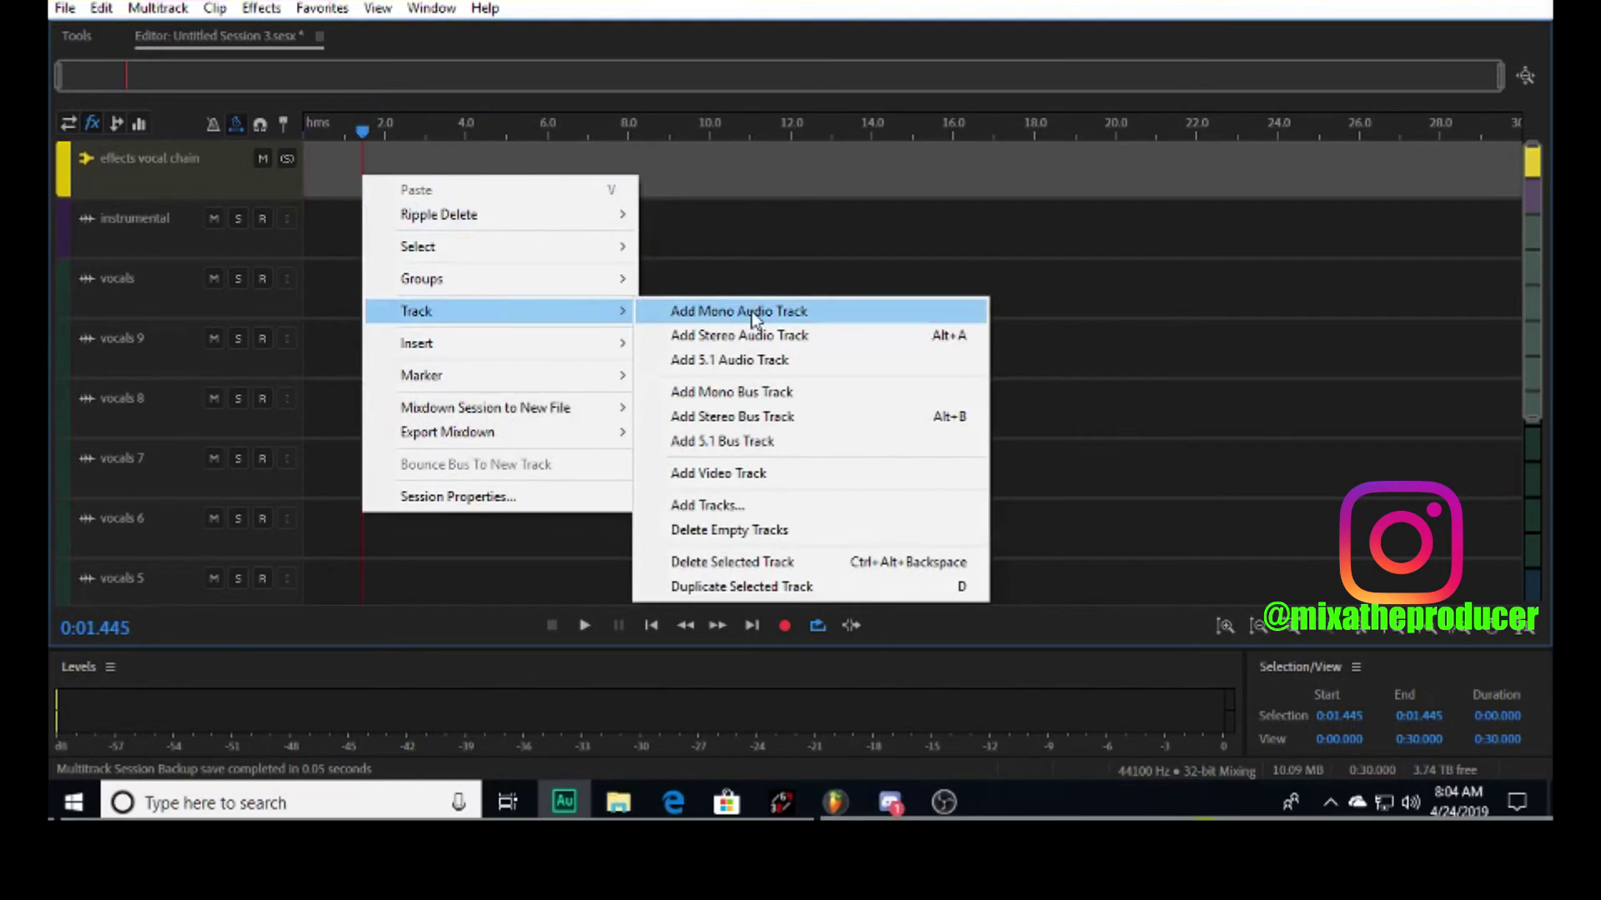
click(848, 423)
double_click(109, 229)
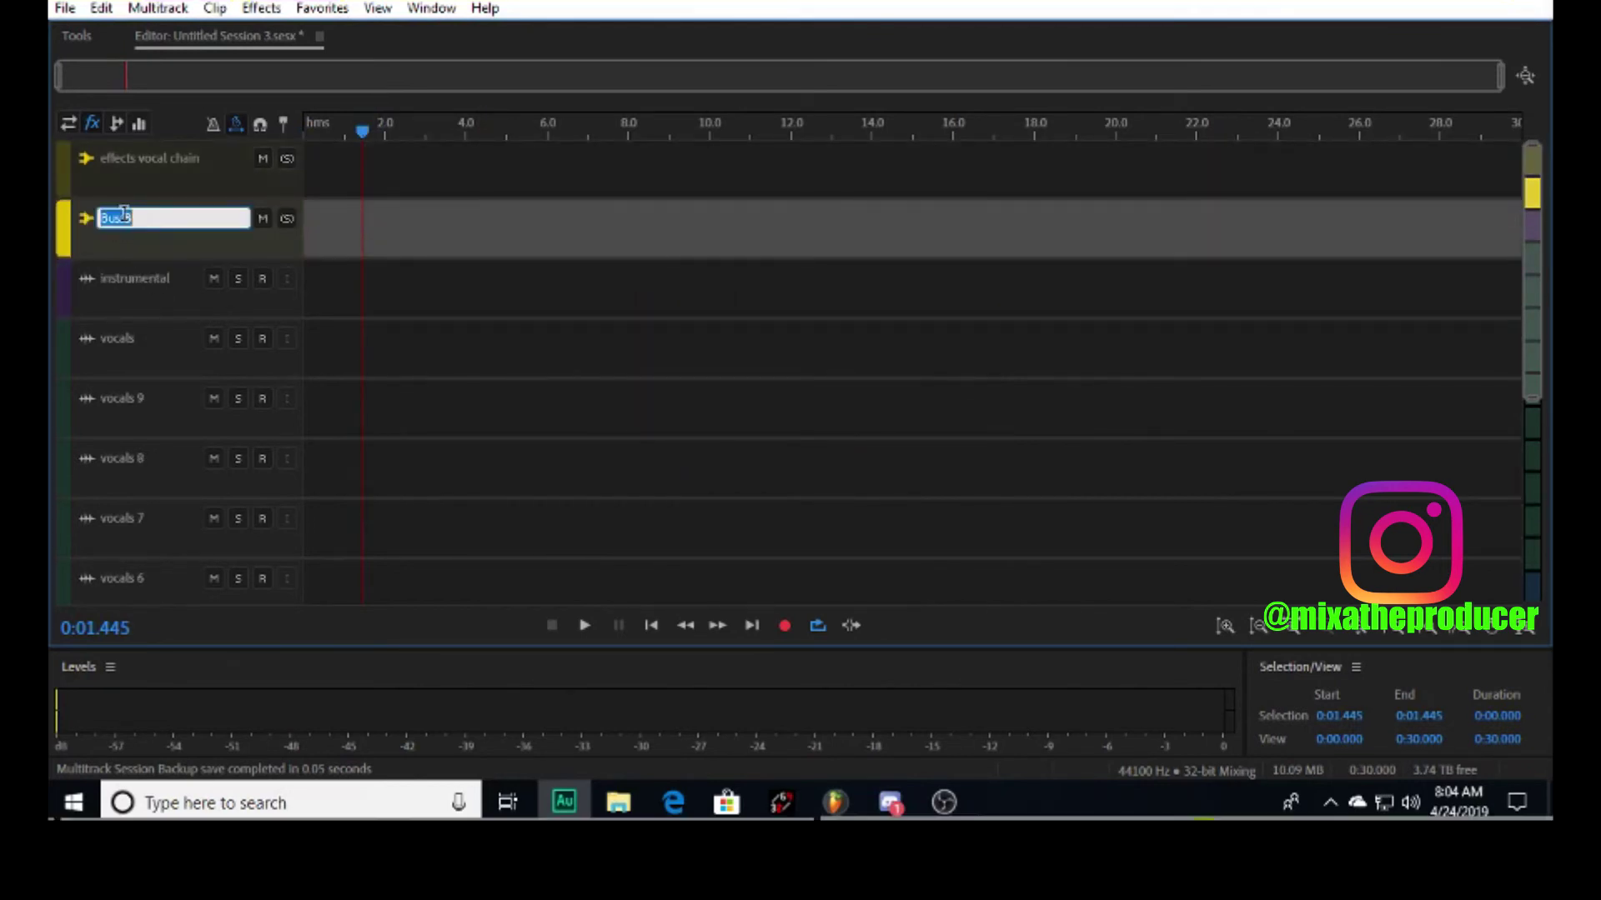
text(reverb)
key(Return)
Load Studio Reverb onto the reverb bus and lower its Wet level to 4.3%
scroll(125, 221, up, 1)
scroll(125, 221, up, 2)
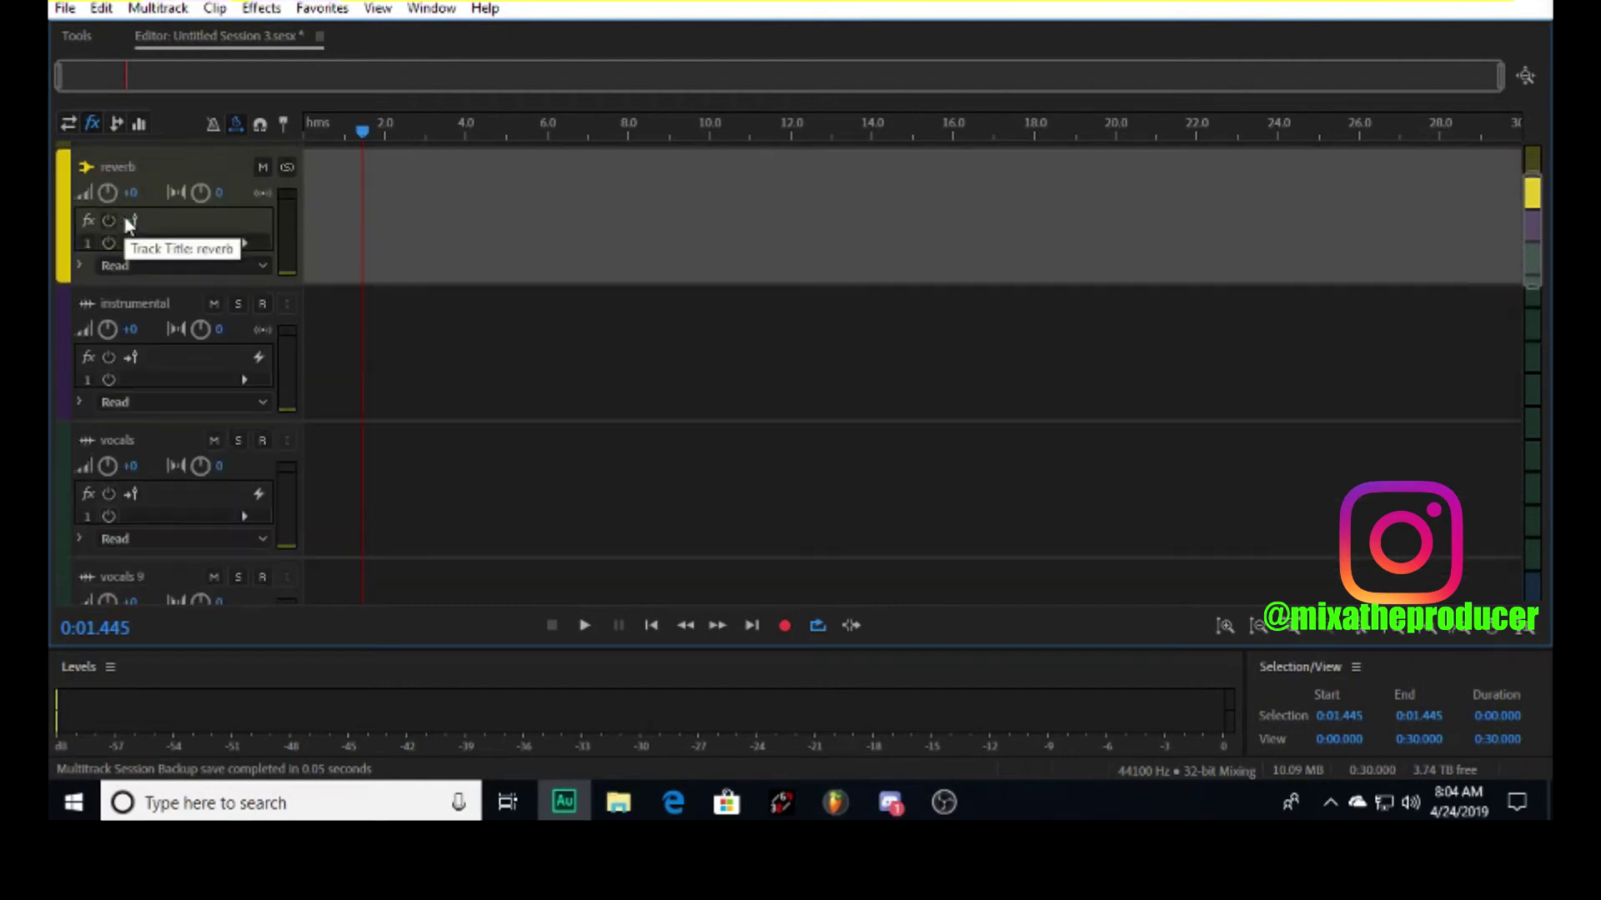
scroll(426, 247, up, 2)
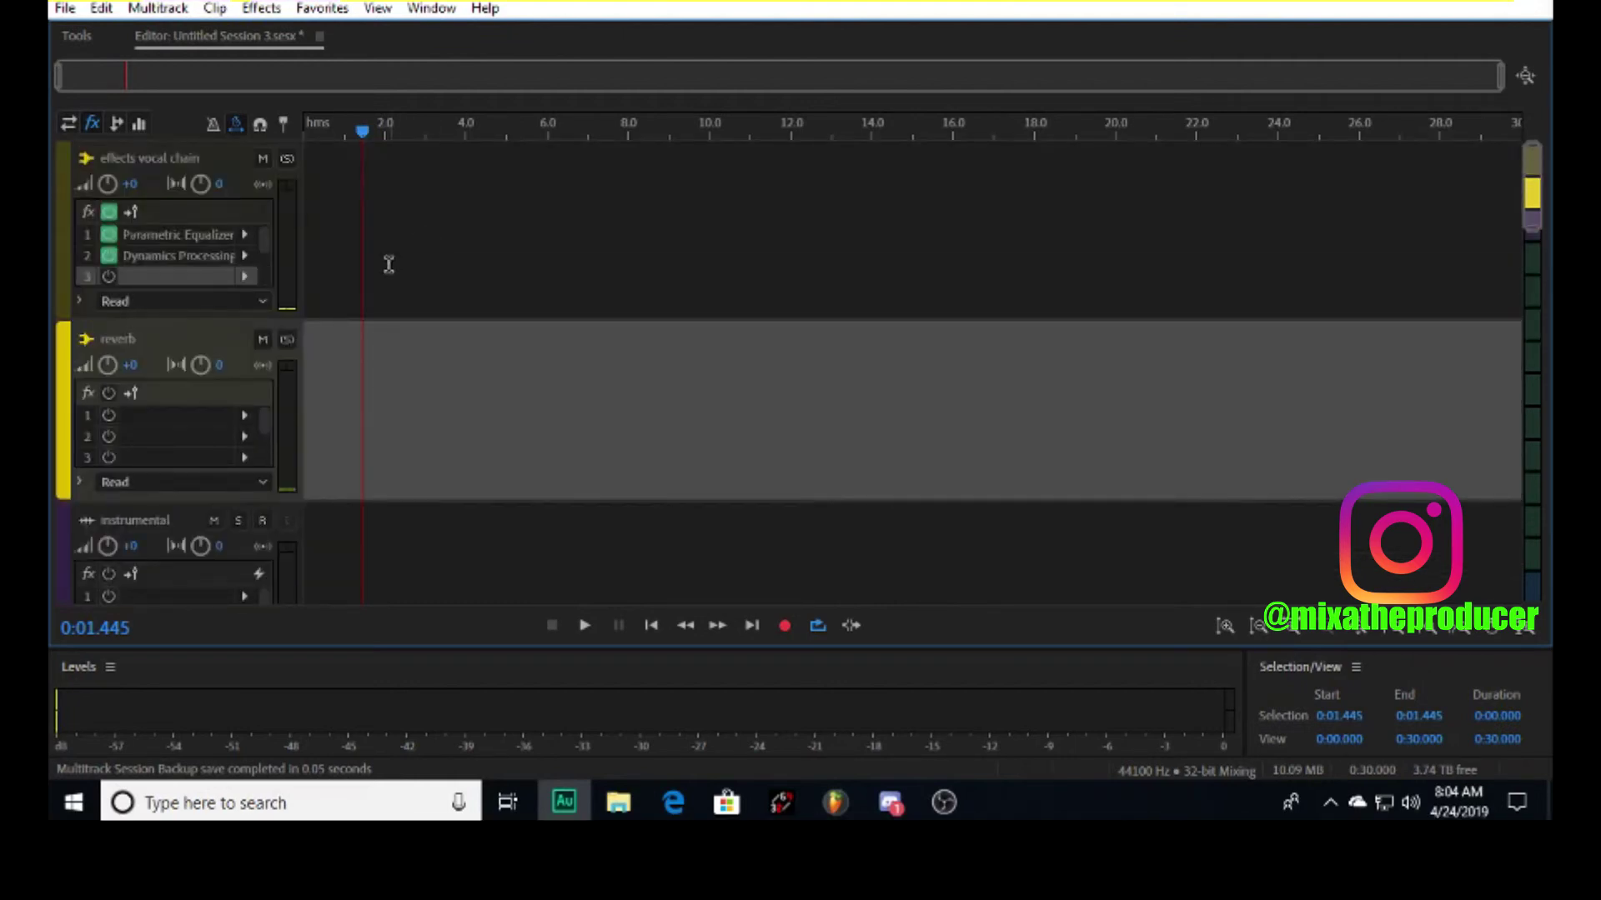
click(311, 356)
click(243, 416)
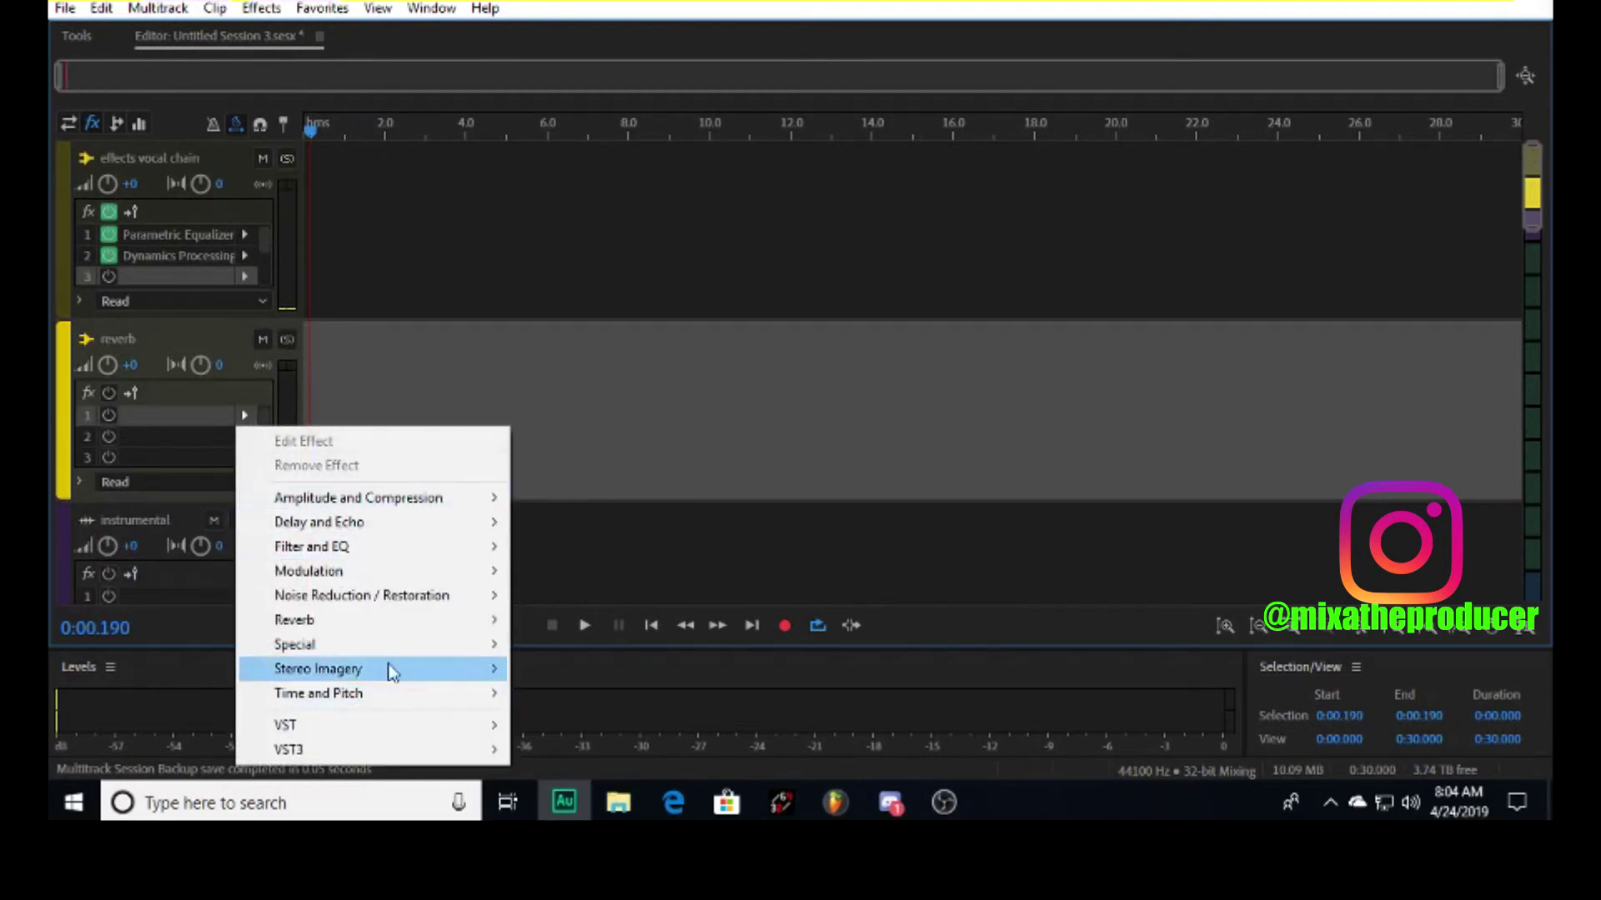
mouse_move(447, 621)
click(673, 694)
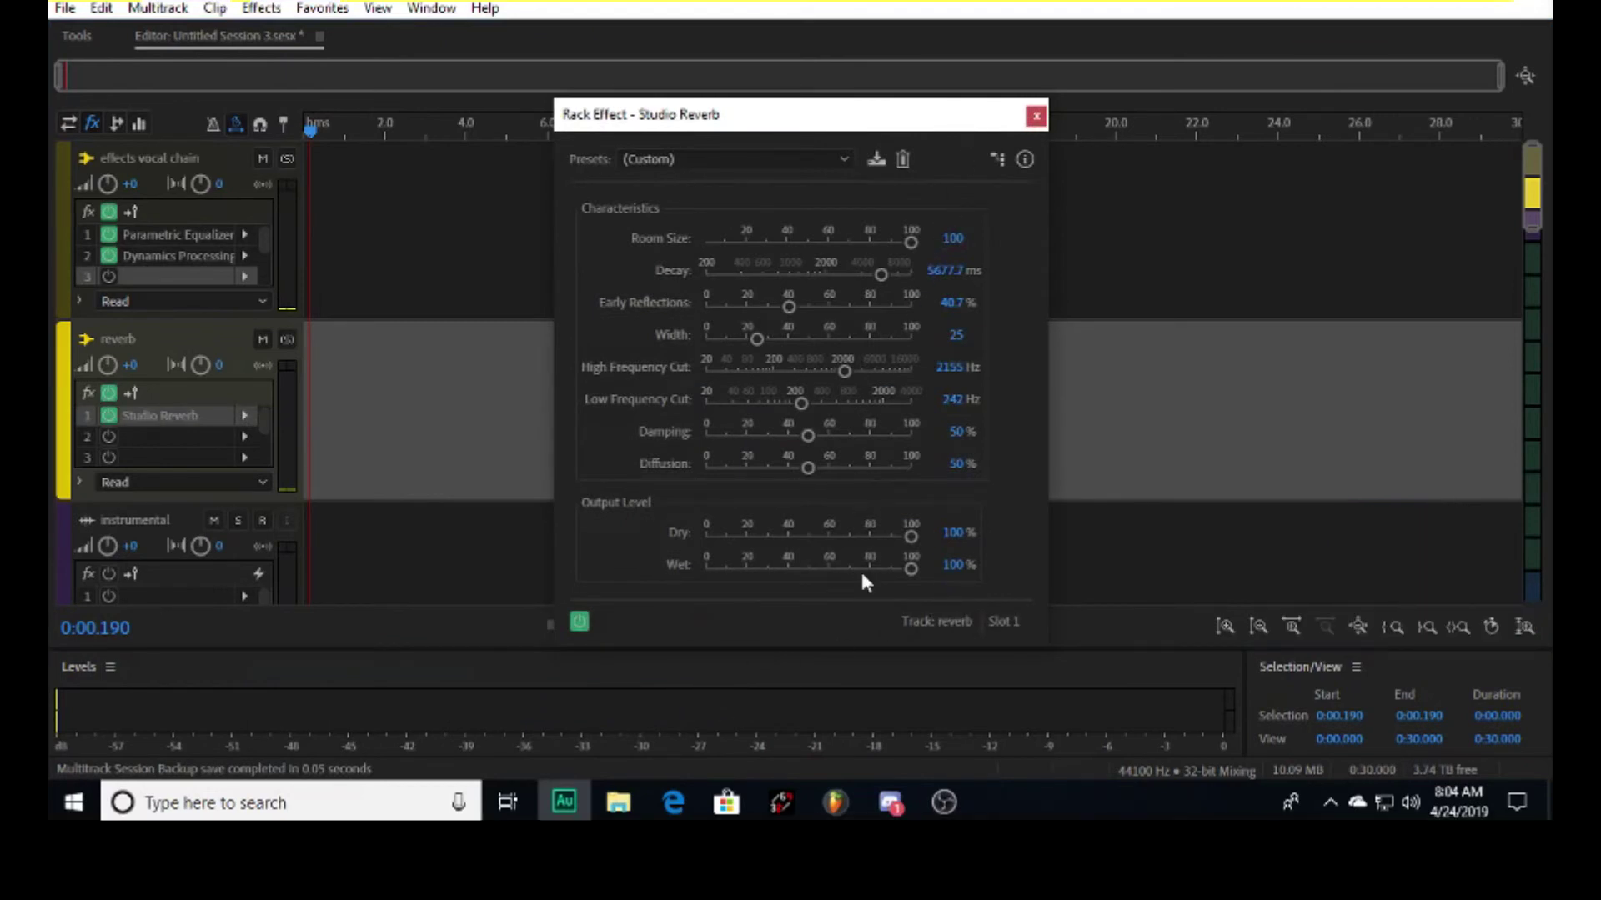
drag(909, 568, 714, 570)
click(1037, 117)
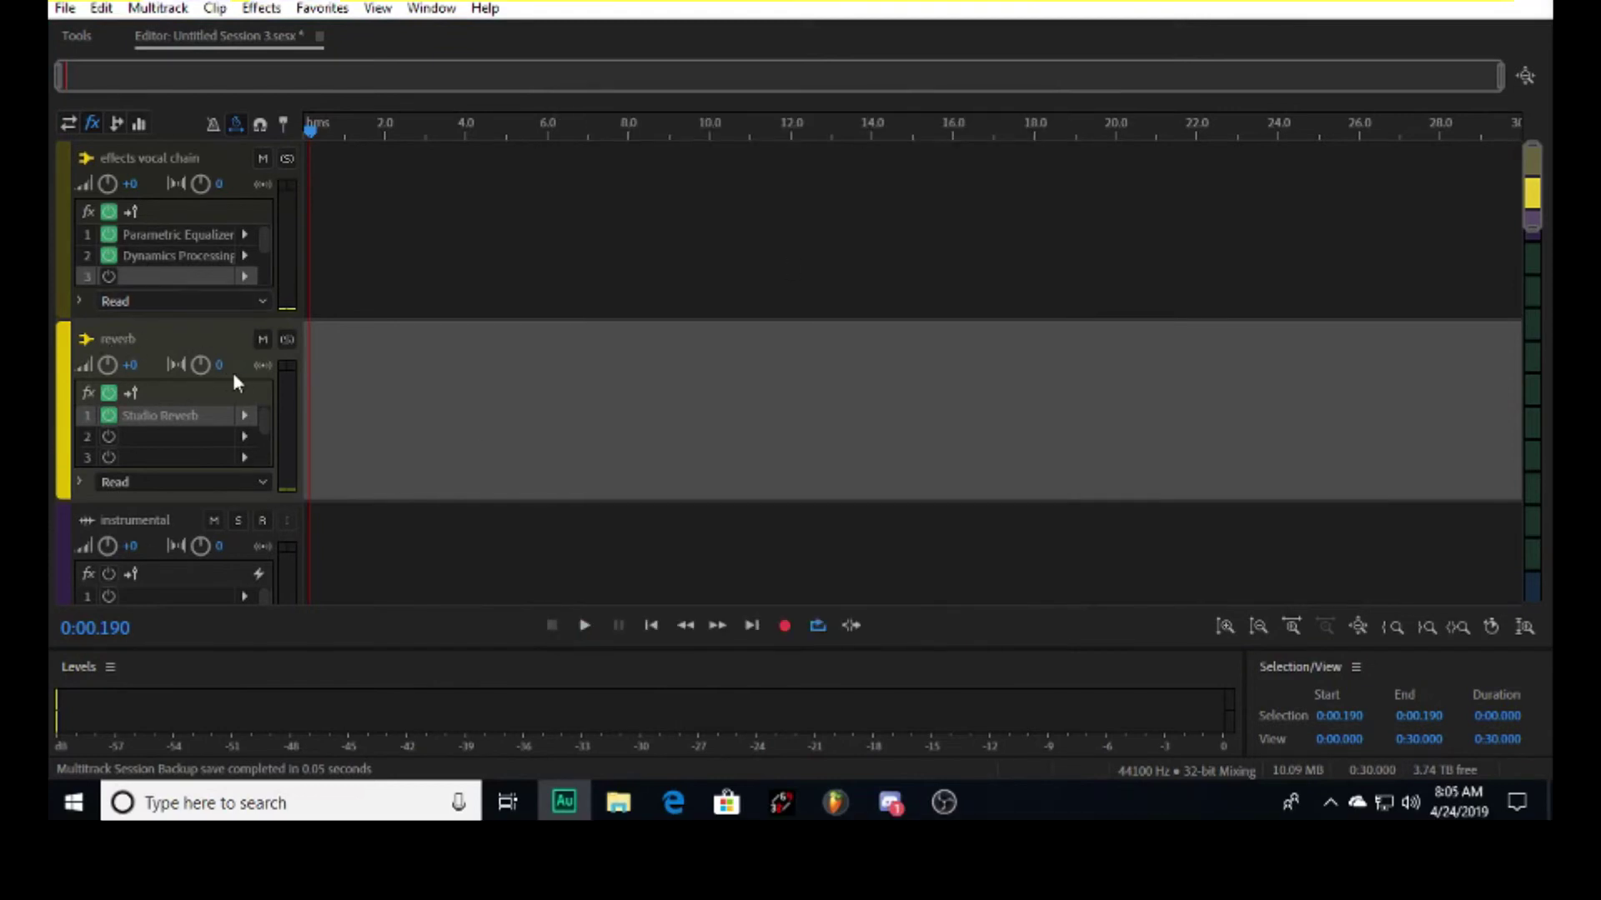
Enable send S1 on effects vocal chain, routed to the reverb bus at +0 level
scroll(410, 333, down, 4)
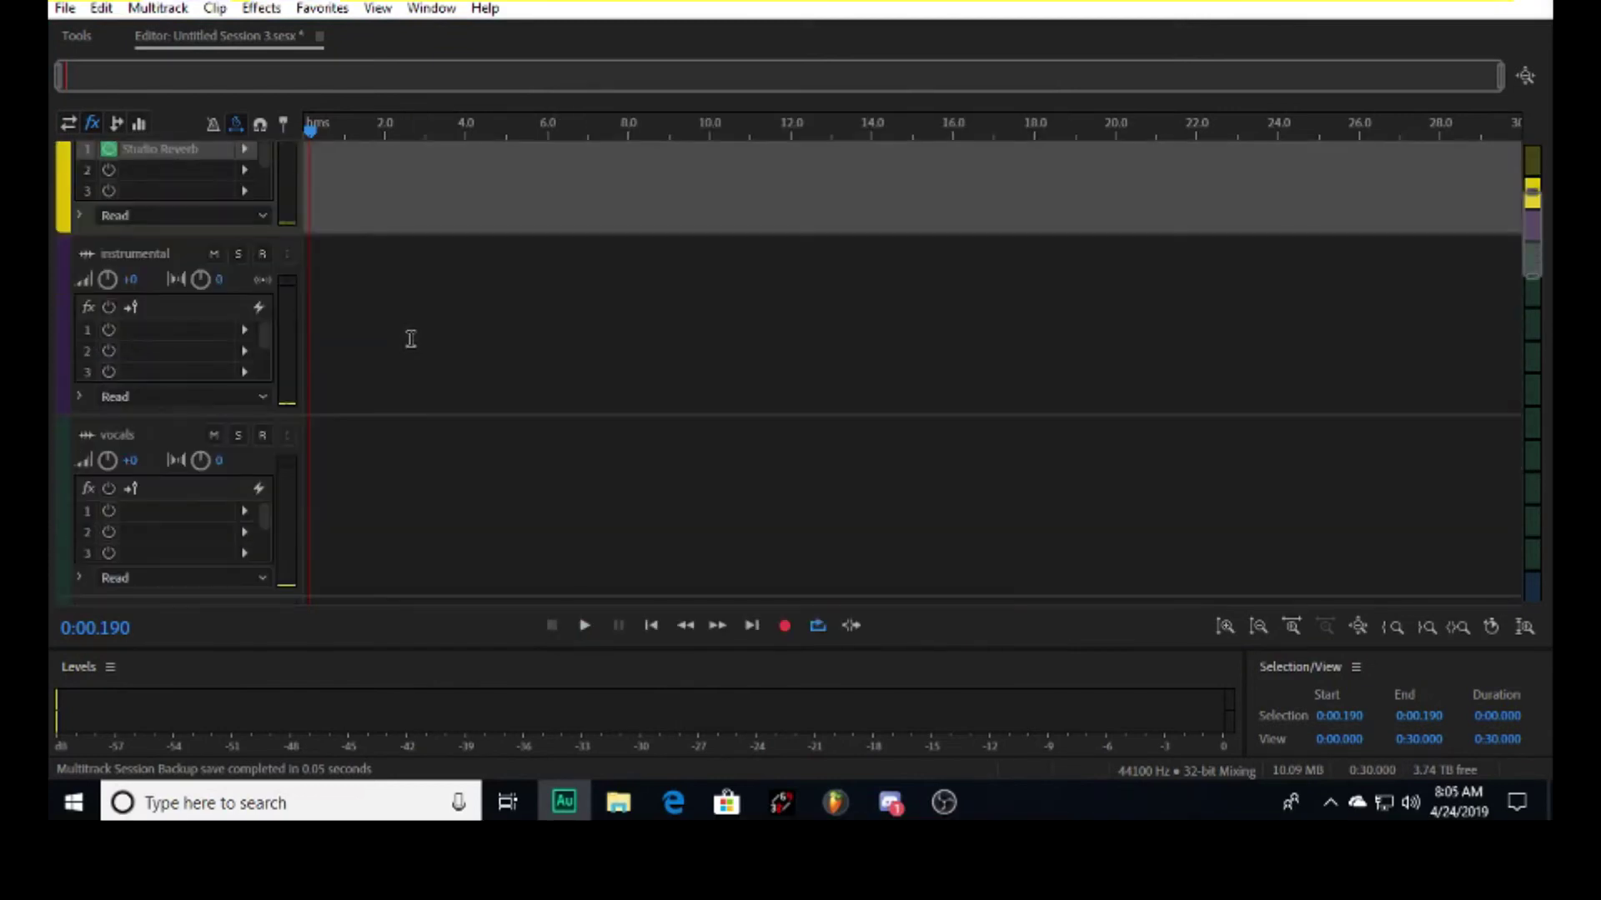
scroll(218, 325, up, 5)
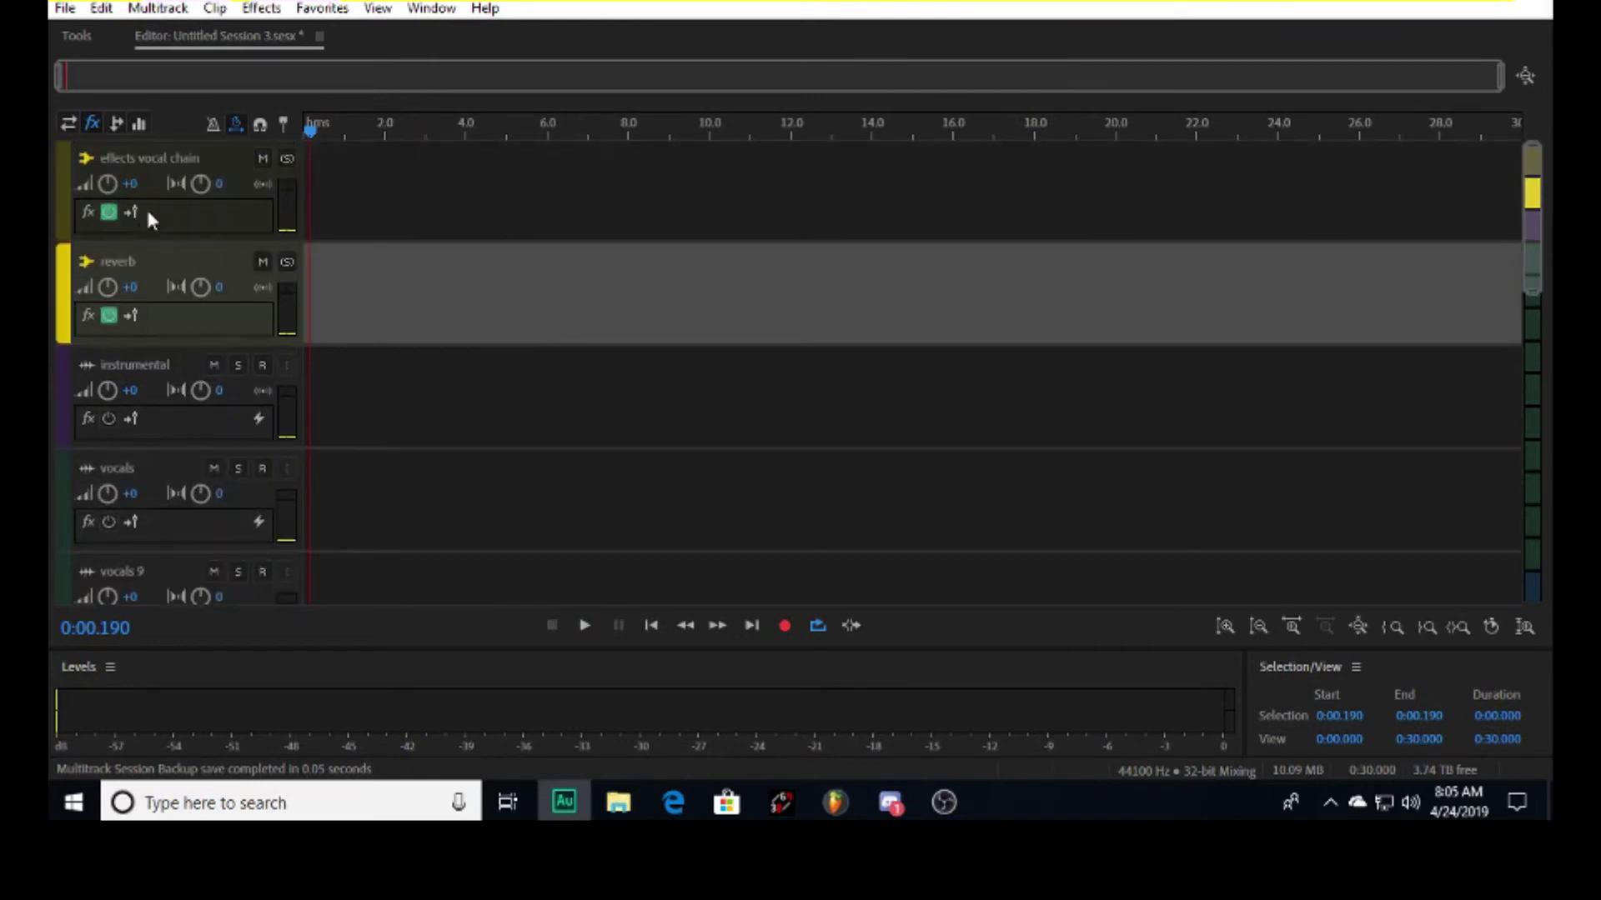
scroll(158, 192, down, 2)
scroll(212, 217, down, 1)
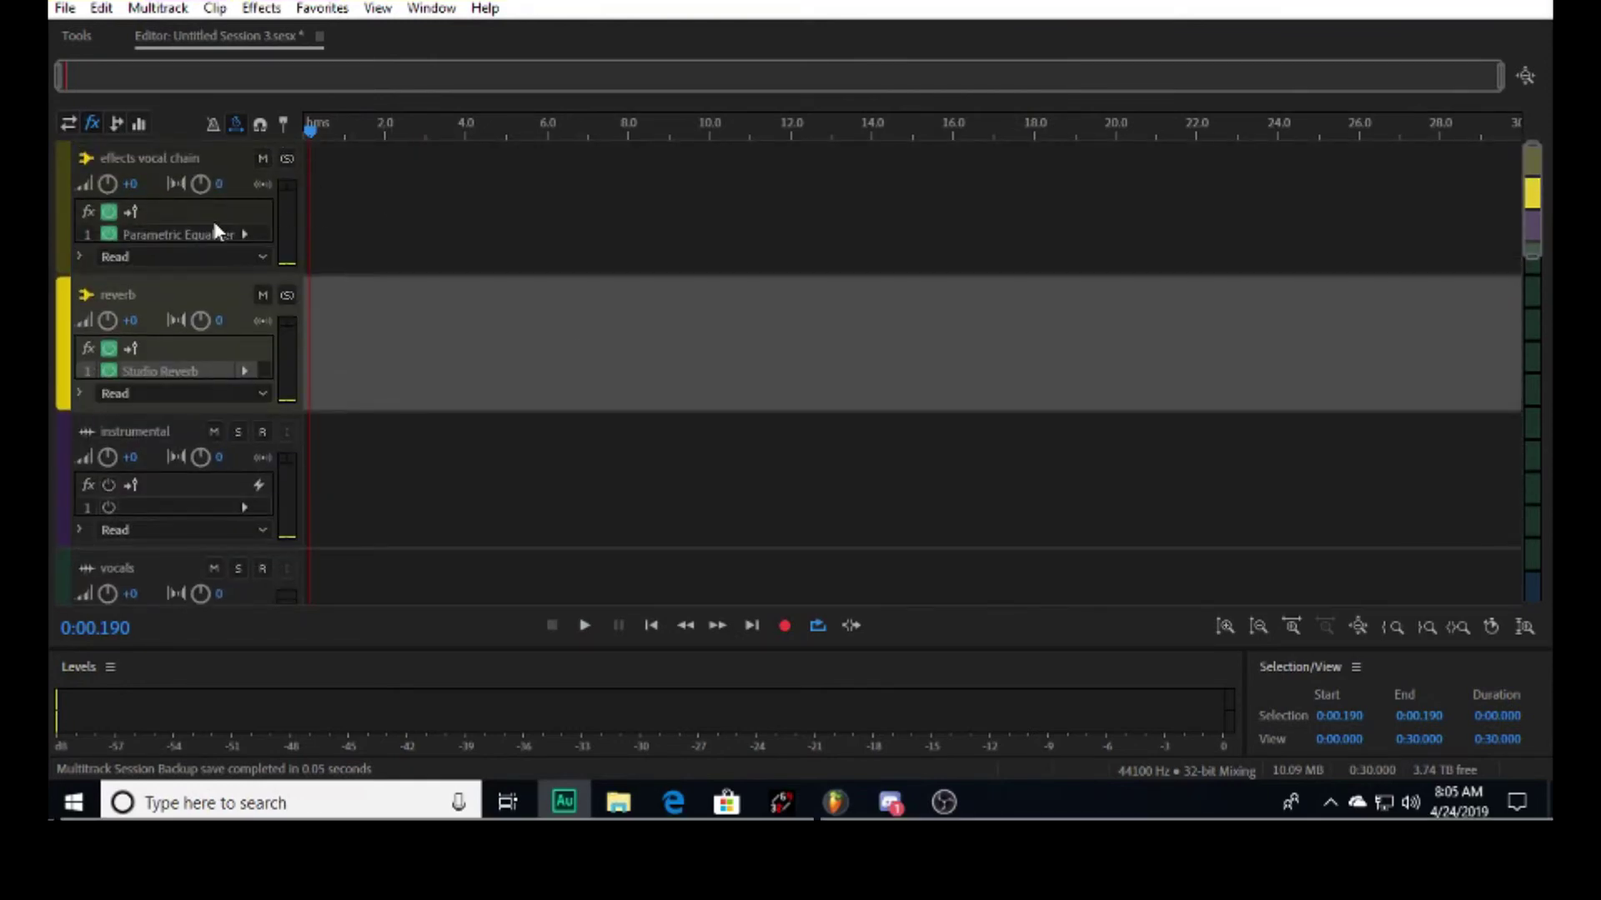
scroll(199, 202, down, 2)
click(115, 123)
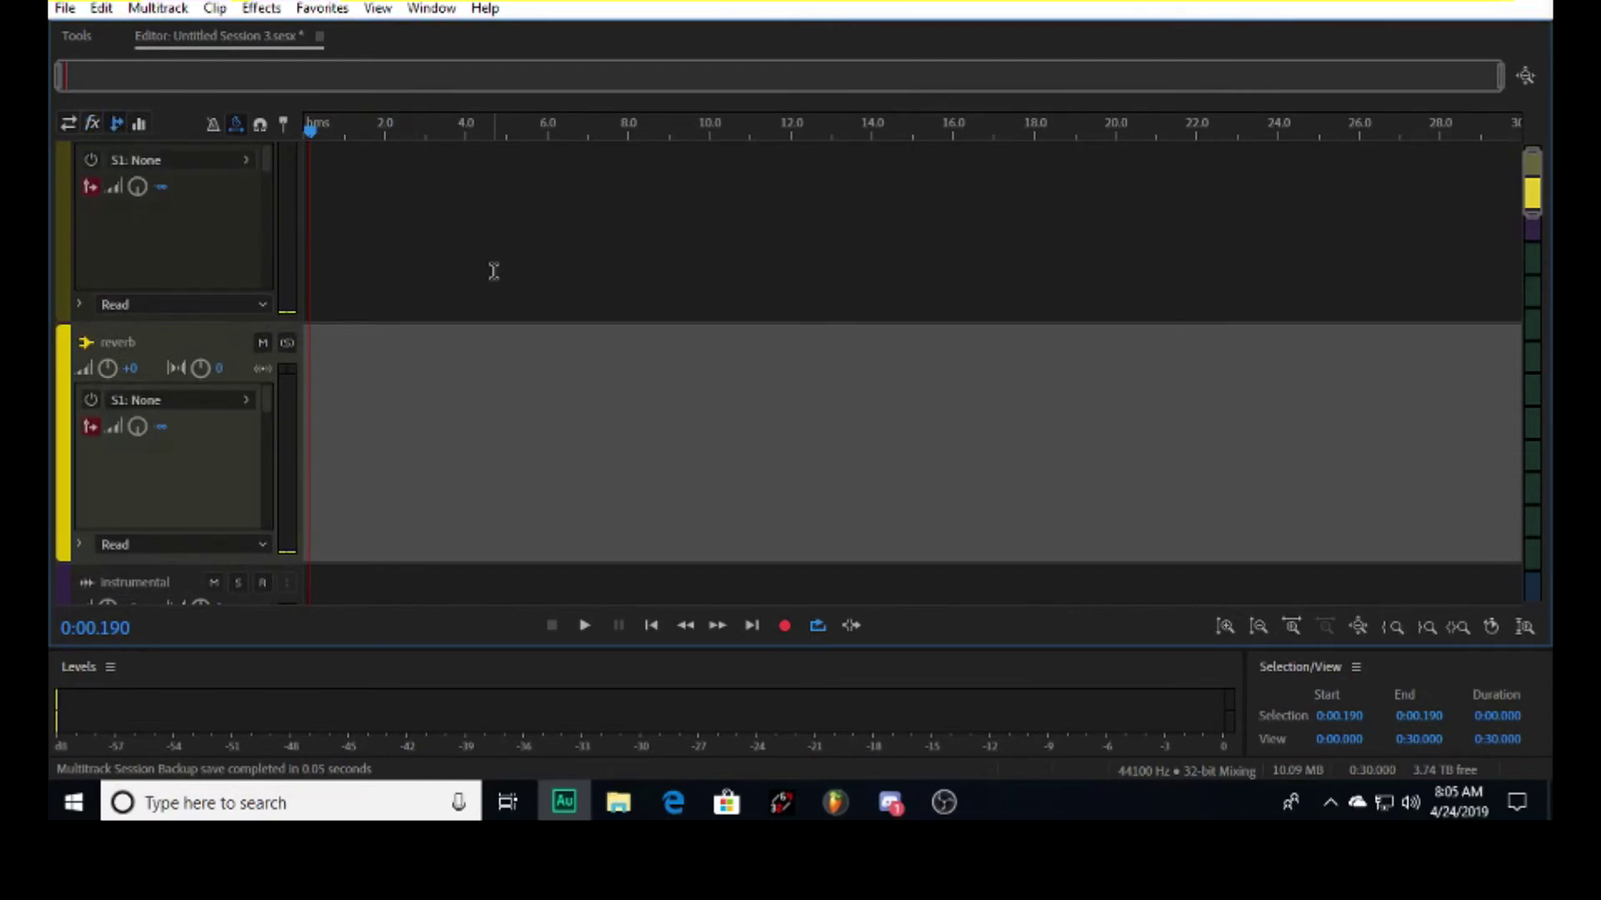
scroll(493, 268, up, 1)
click(193, 312)
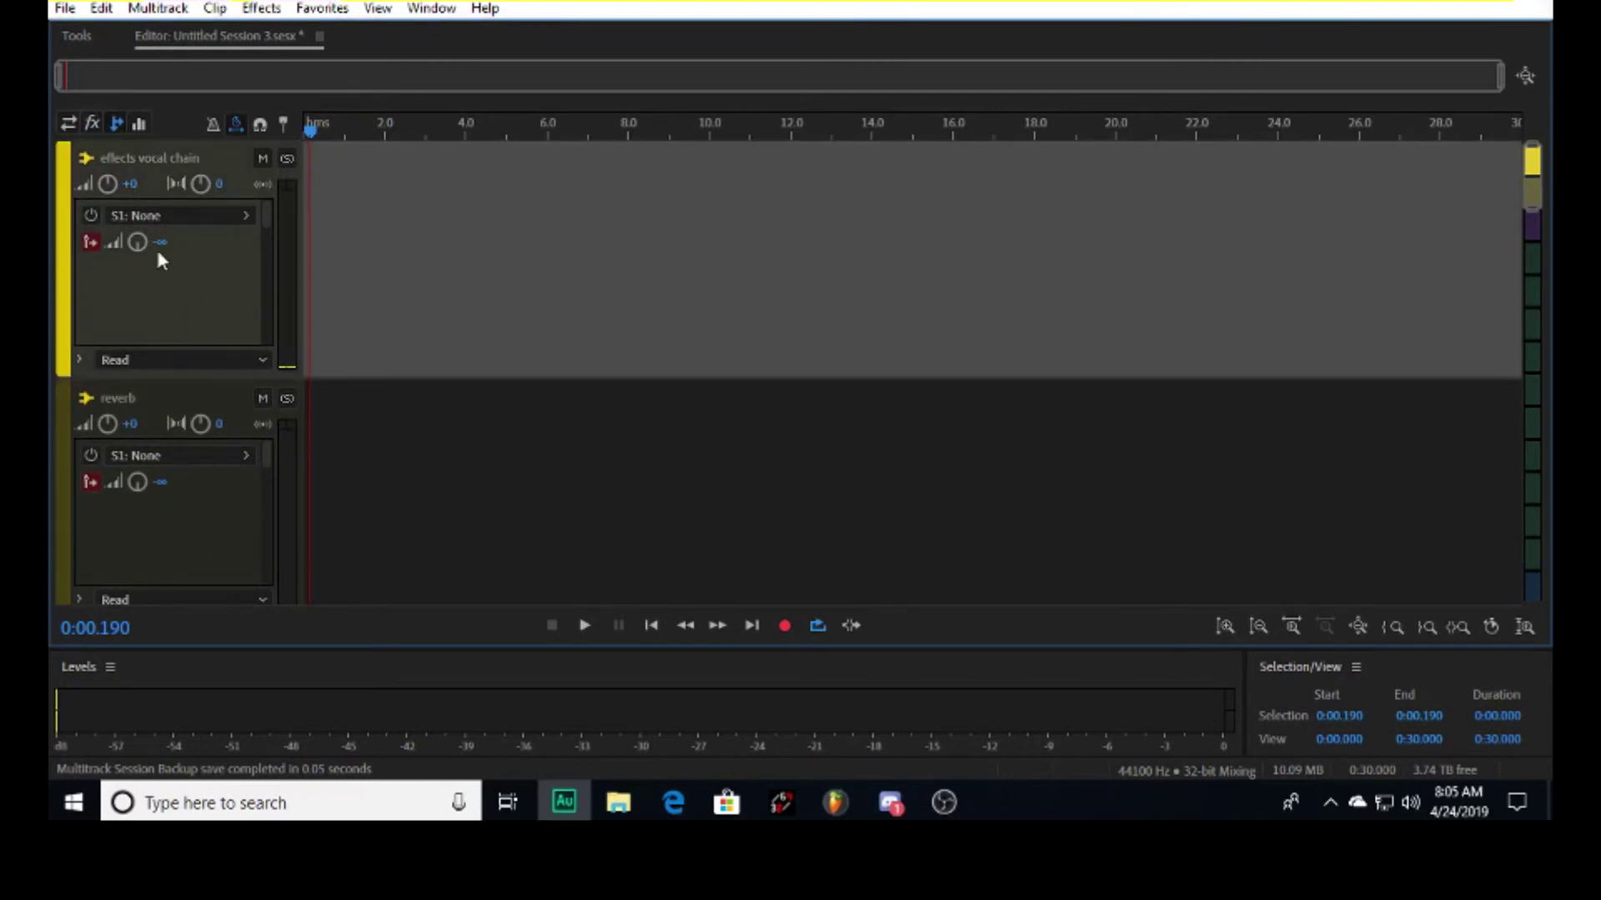
click(90, 215)
click(181, 215)
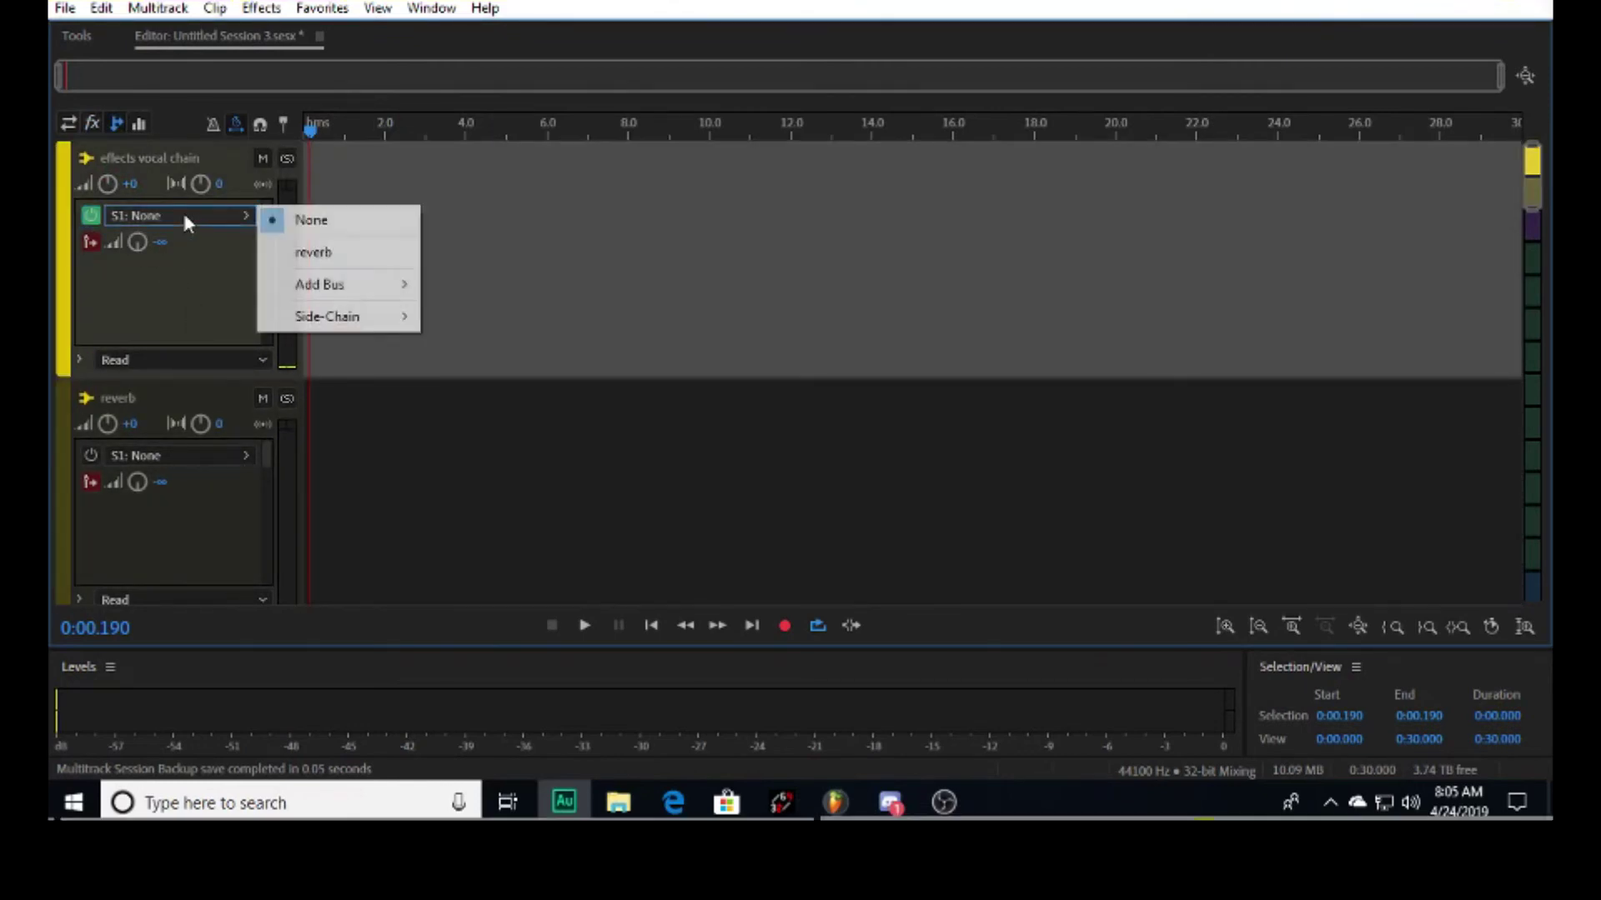
click(360, 250)
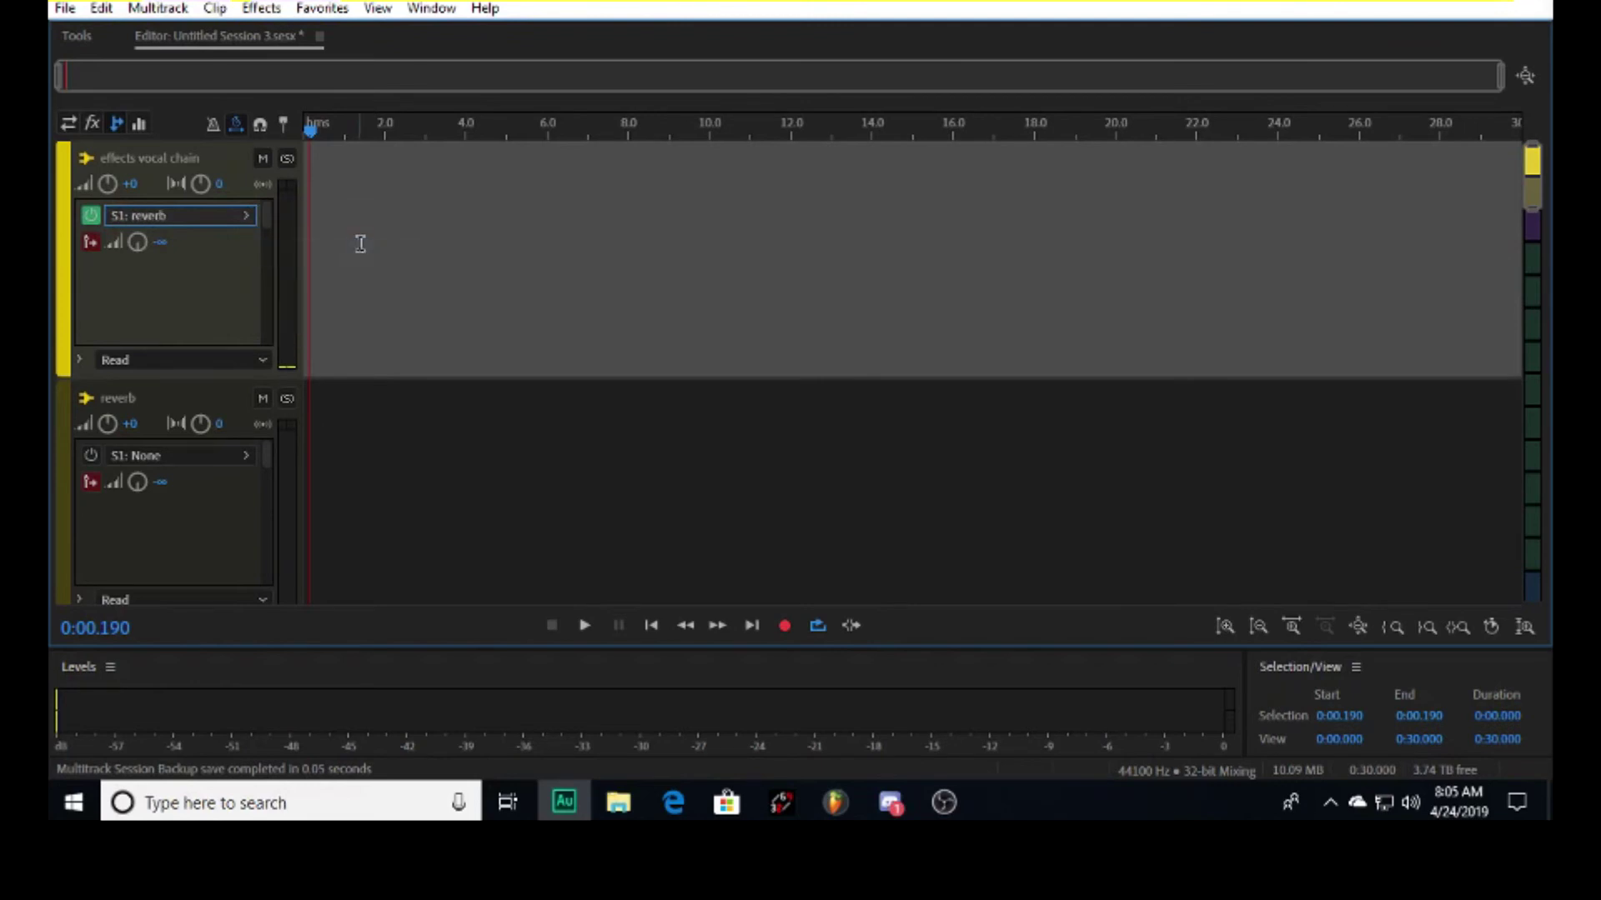
click(171, 242)
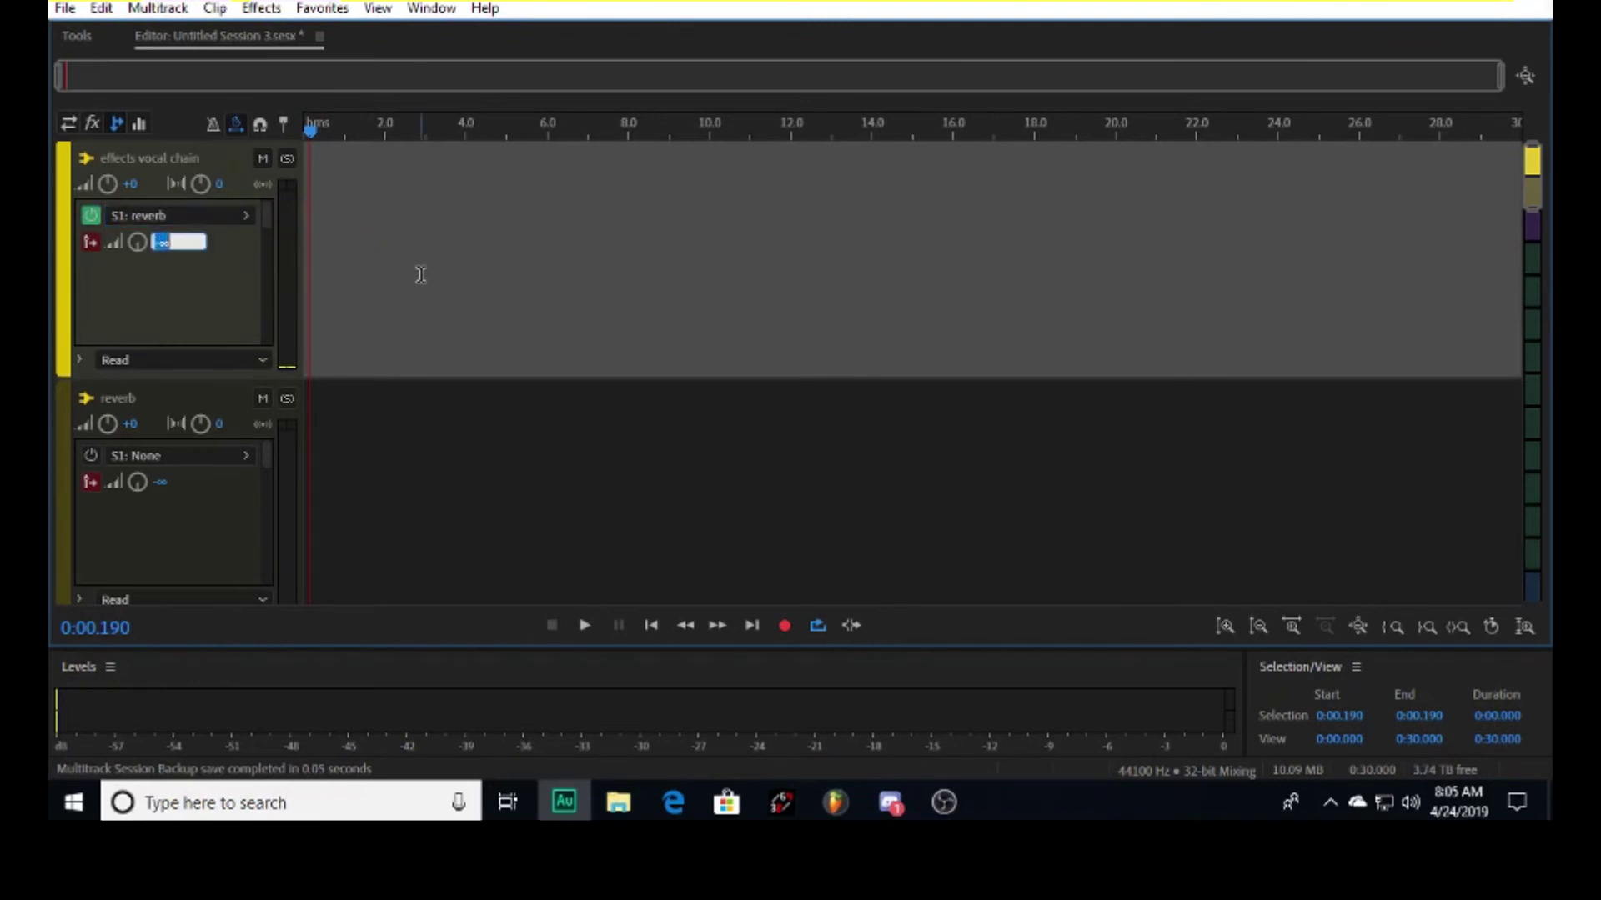
text(0)
key(Return)
Open the reverb bus's Studio Reverb and set Dry to 0% and Wet to 10.2%
scroll(218, 311, down, 1)
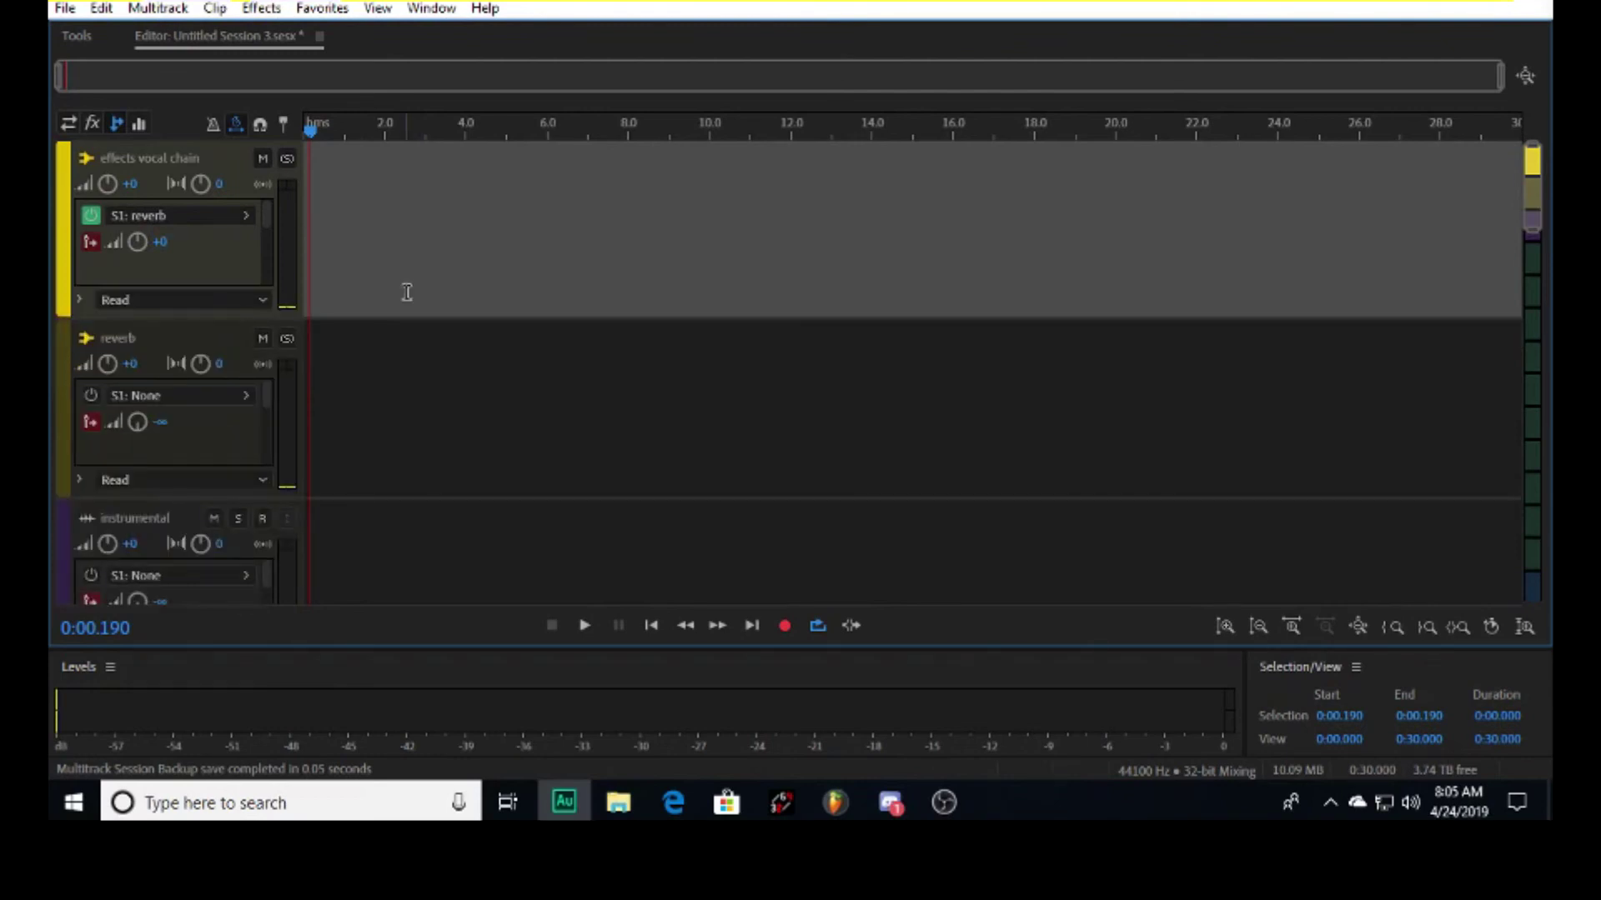
scroll(407, 292, down, 2)
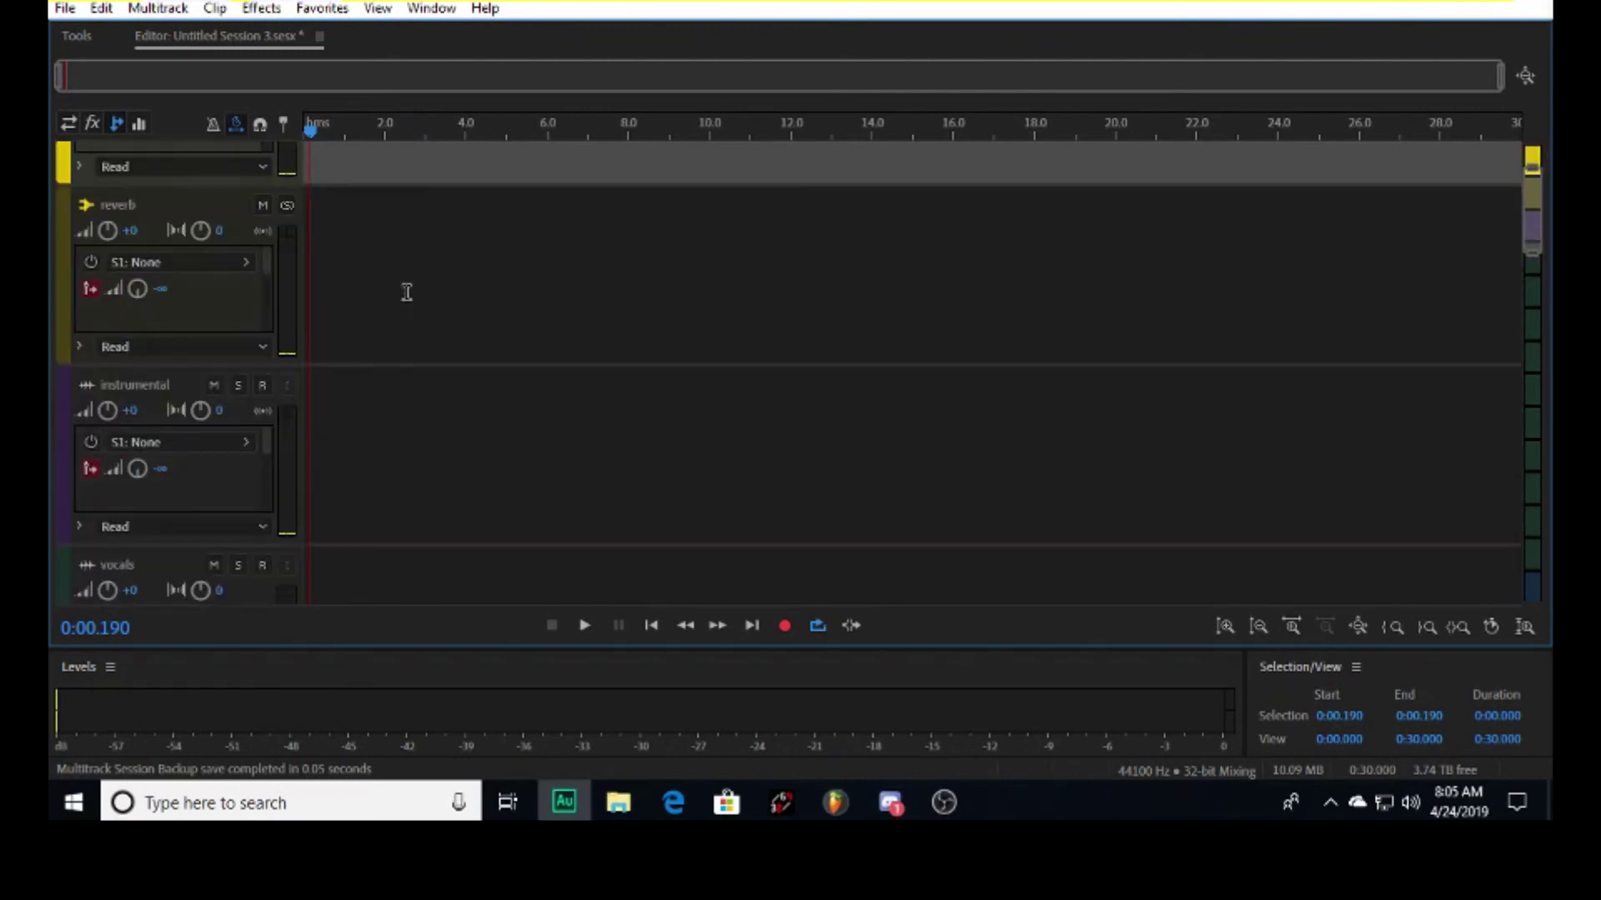
click(92, 123)
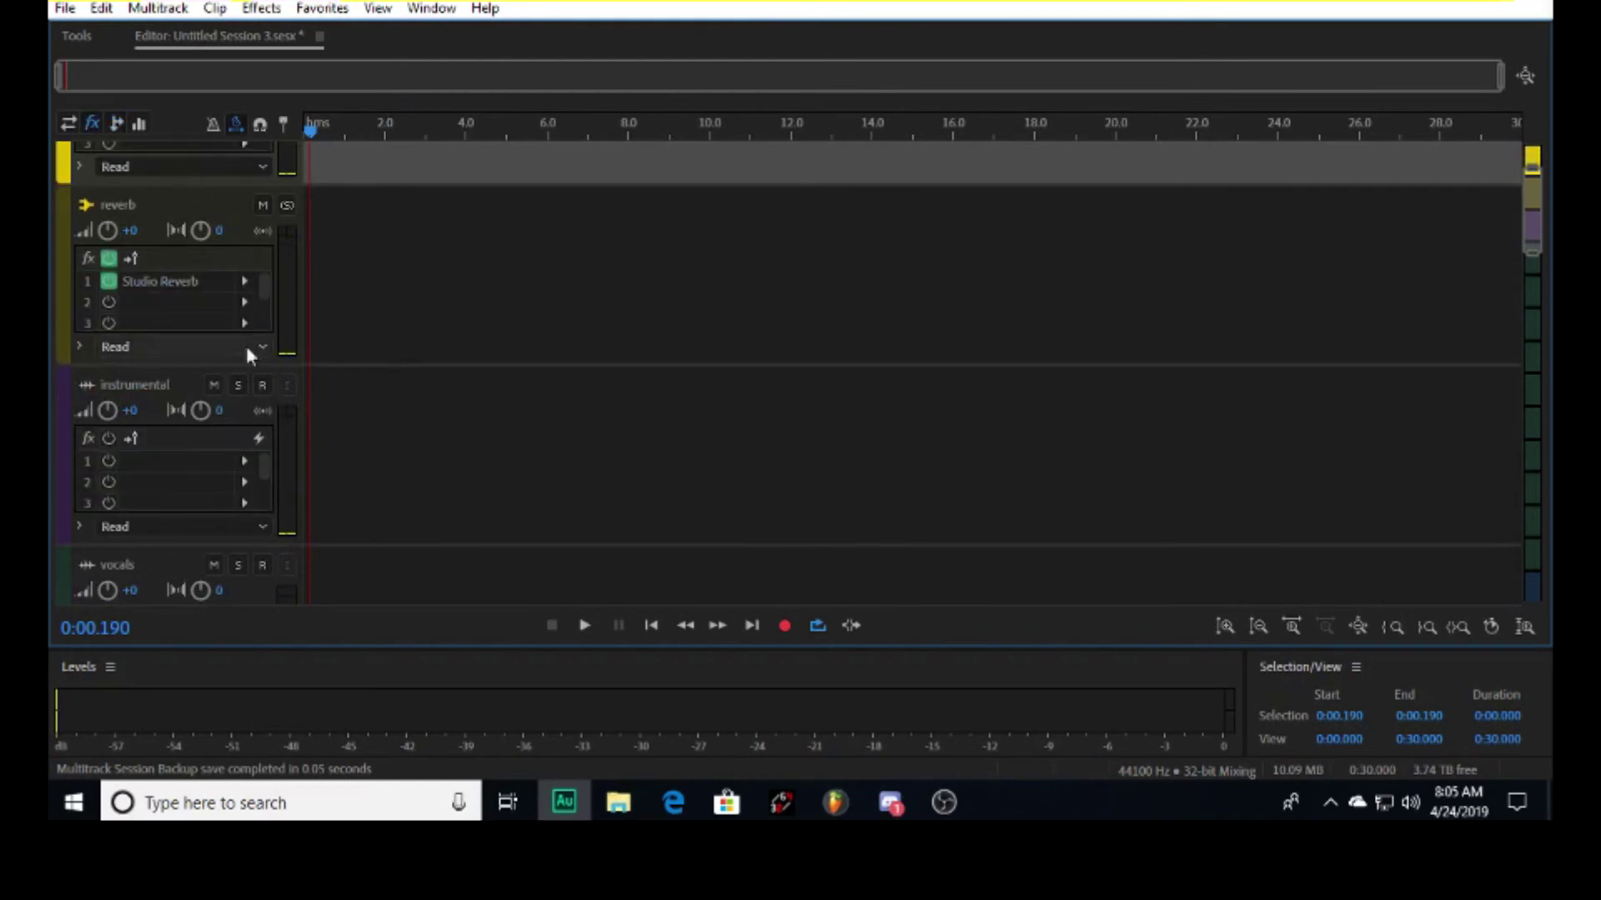
scroll(221, 273, up, 2)
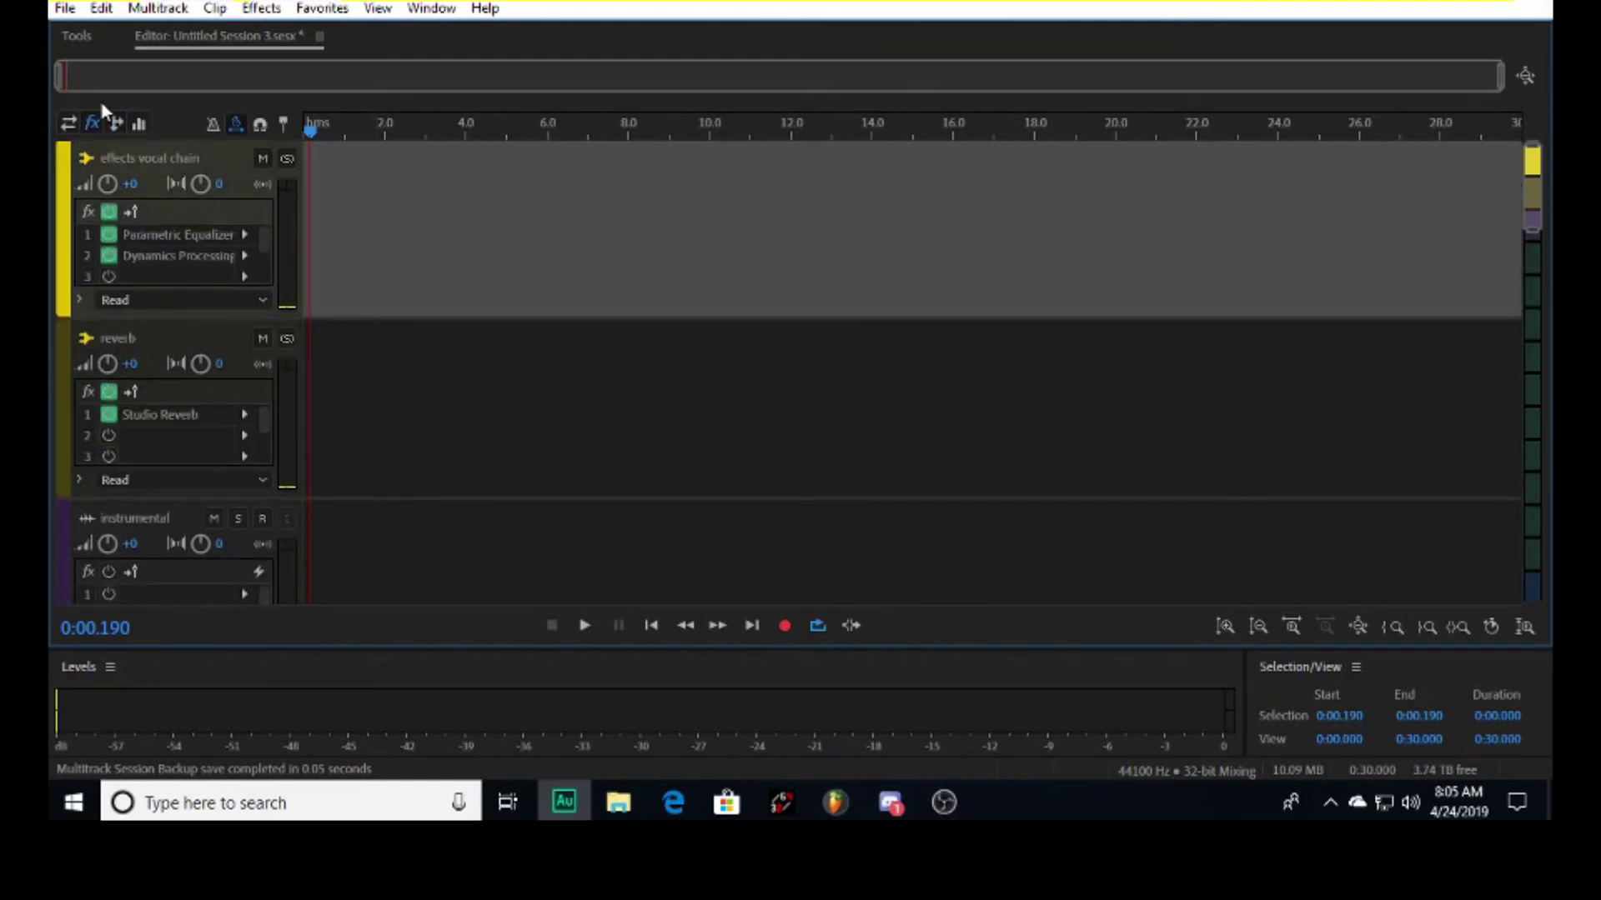
click(117, 123)
scroll(496, 334, down, 2)
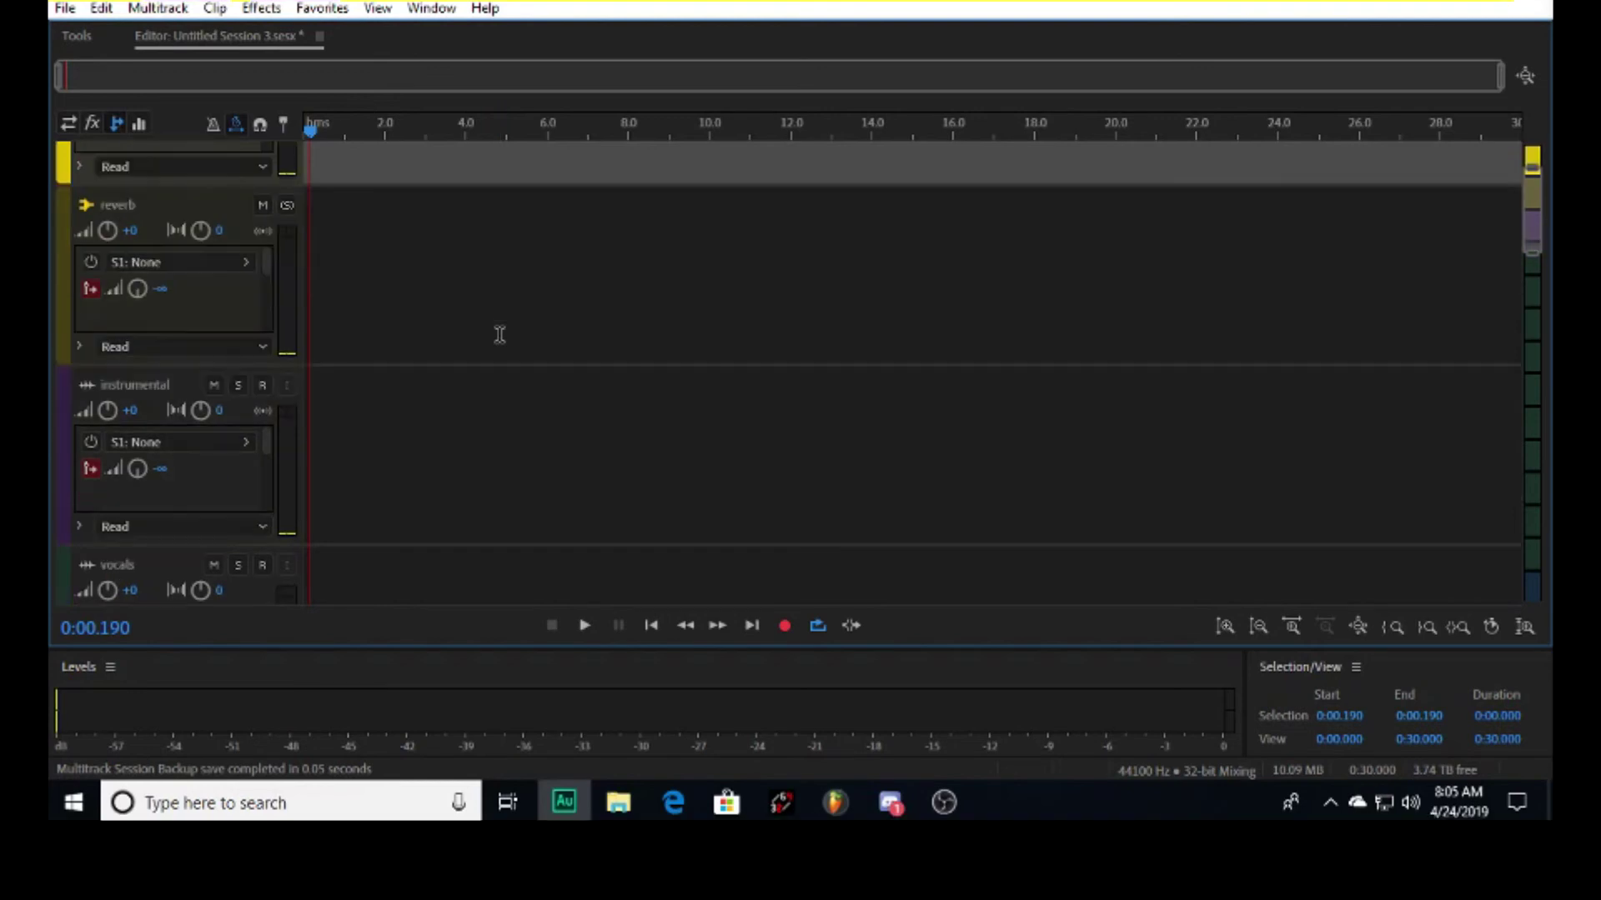
click(90, 119)
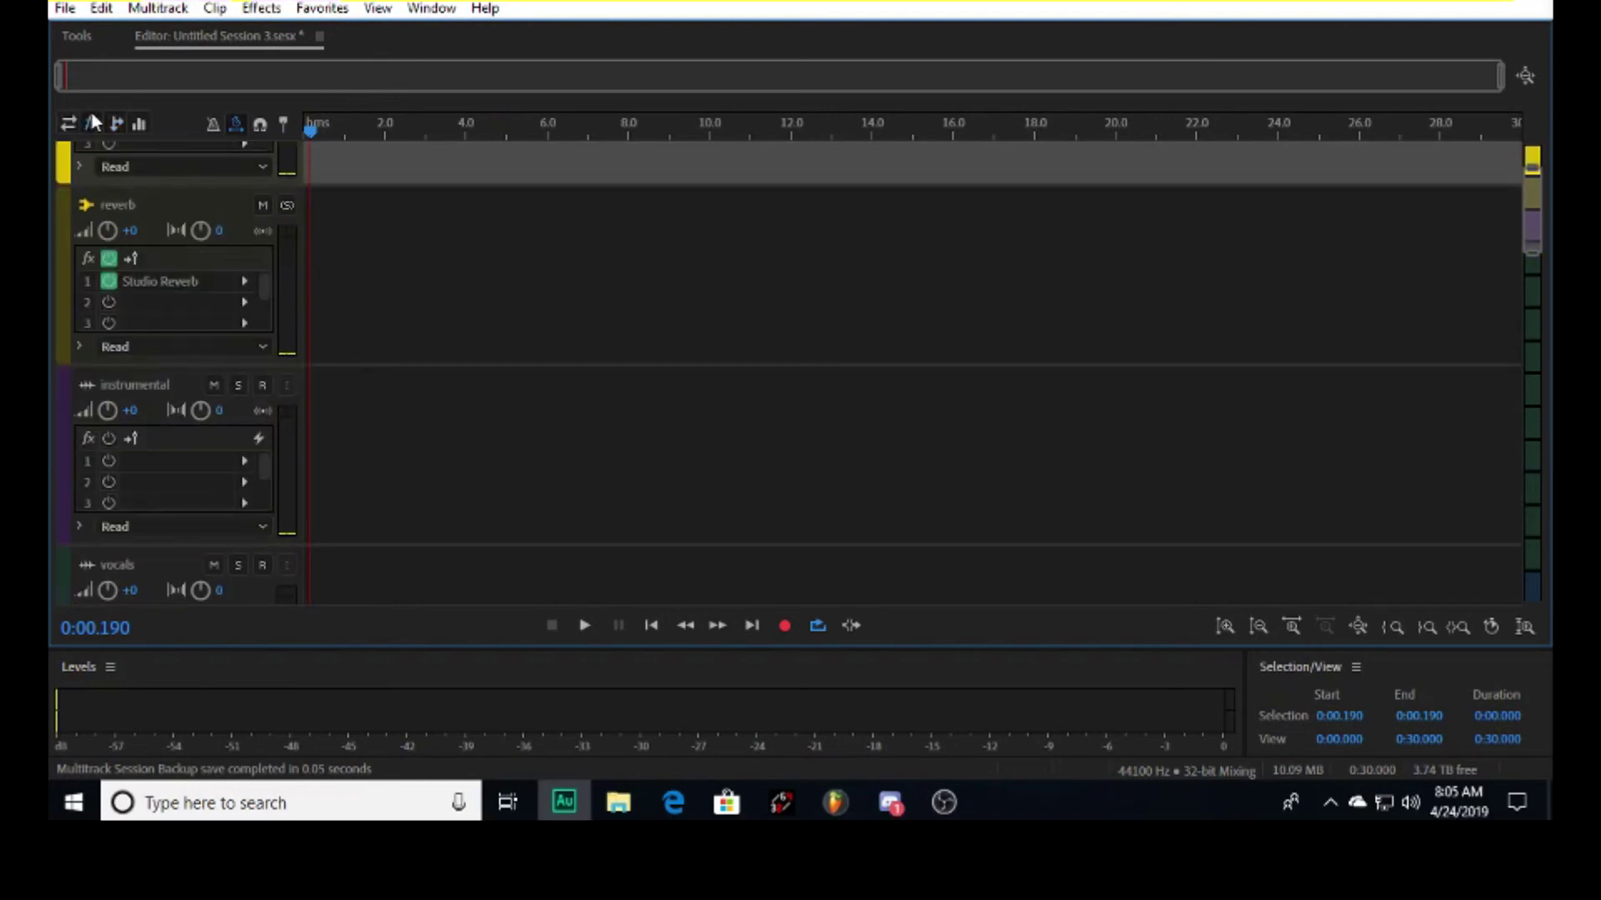
click(193, 283)
double_click(194, 282)
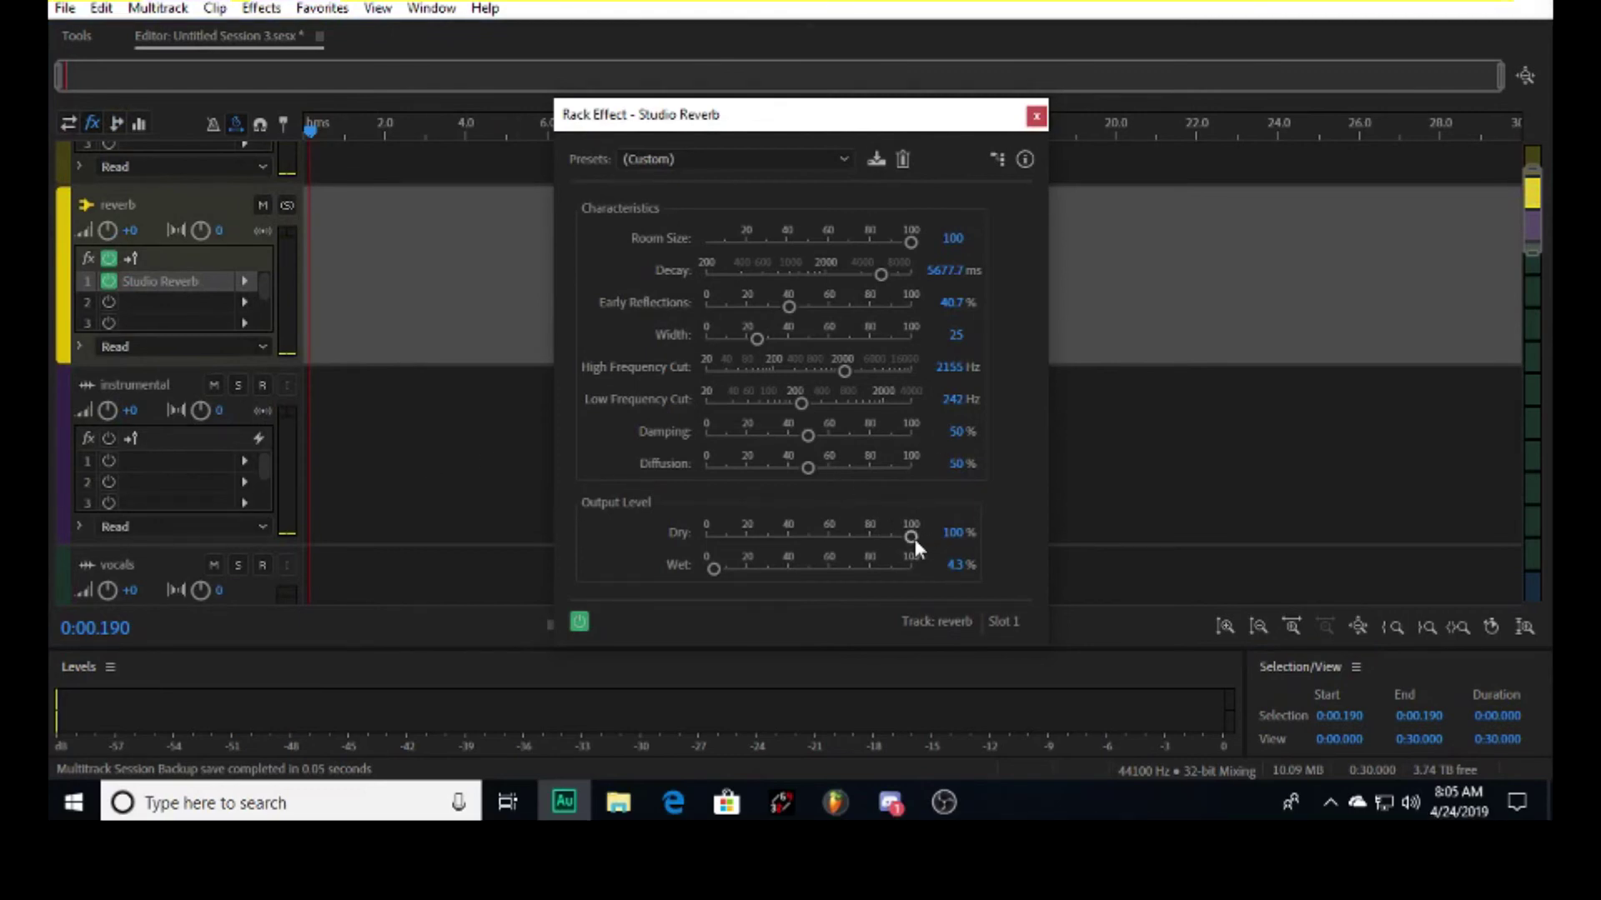
drag(912, 537, 669, 548)
mouse_move(713, 568)
mouse_down()
mouse_move(757, 573)
mouse_move(731, 580)
mouse_up()
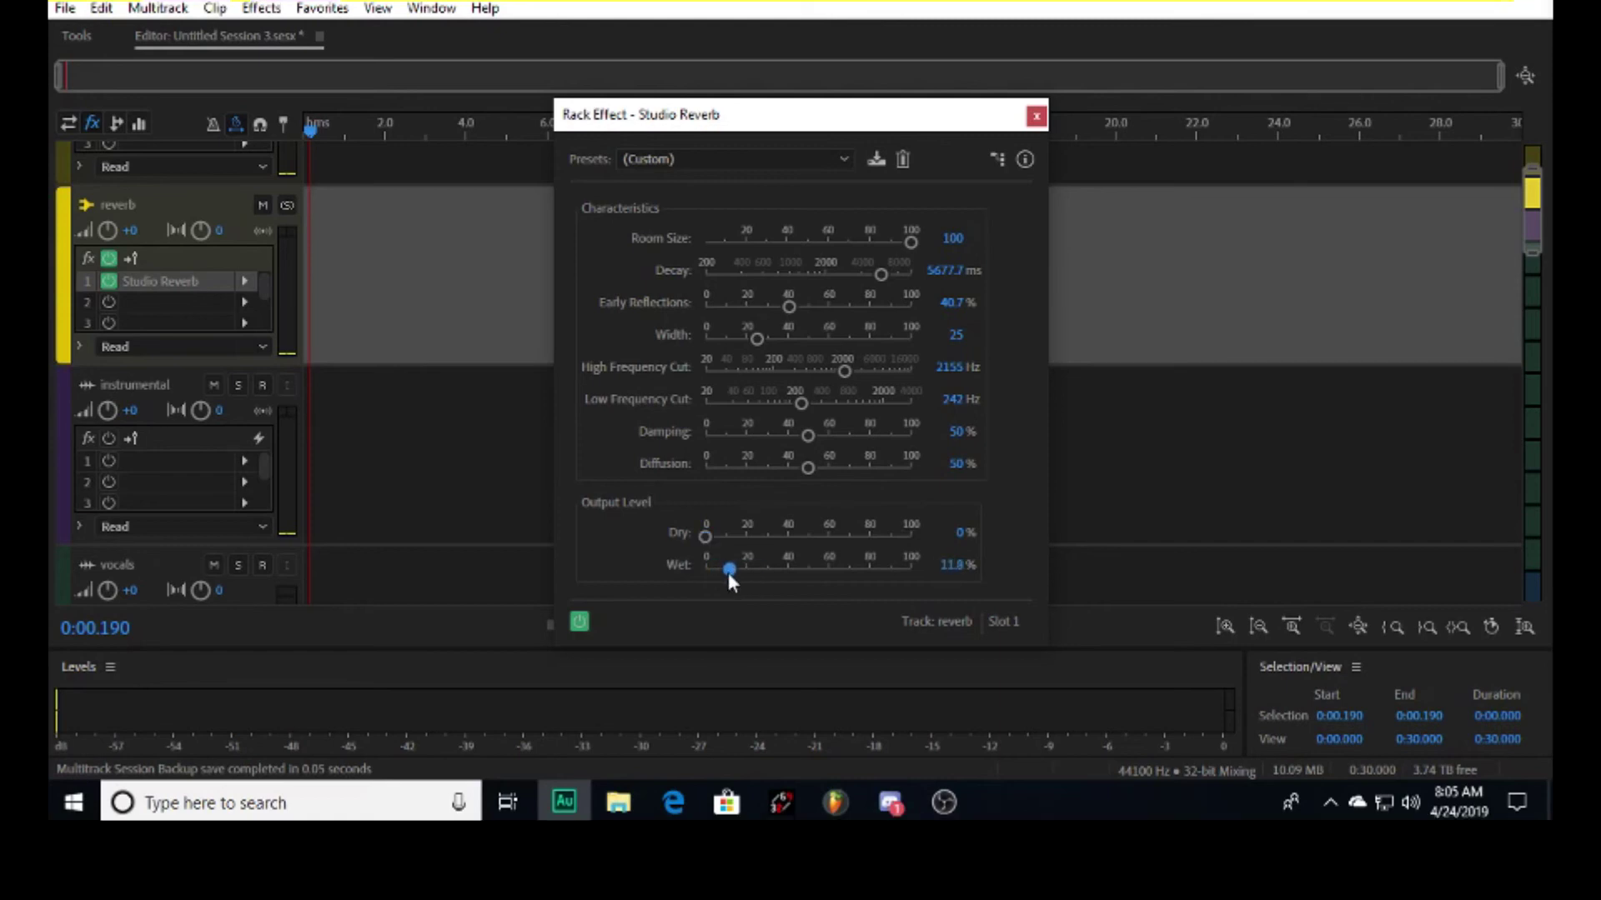
click(705, 535)
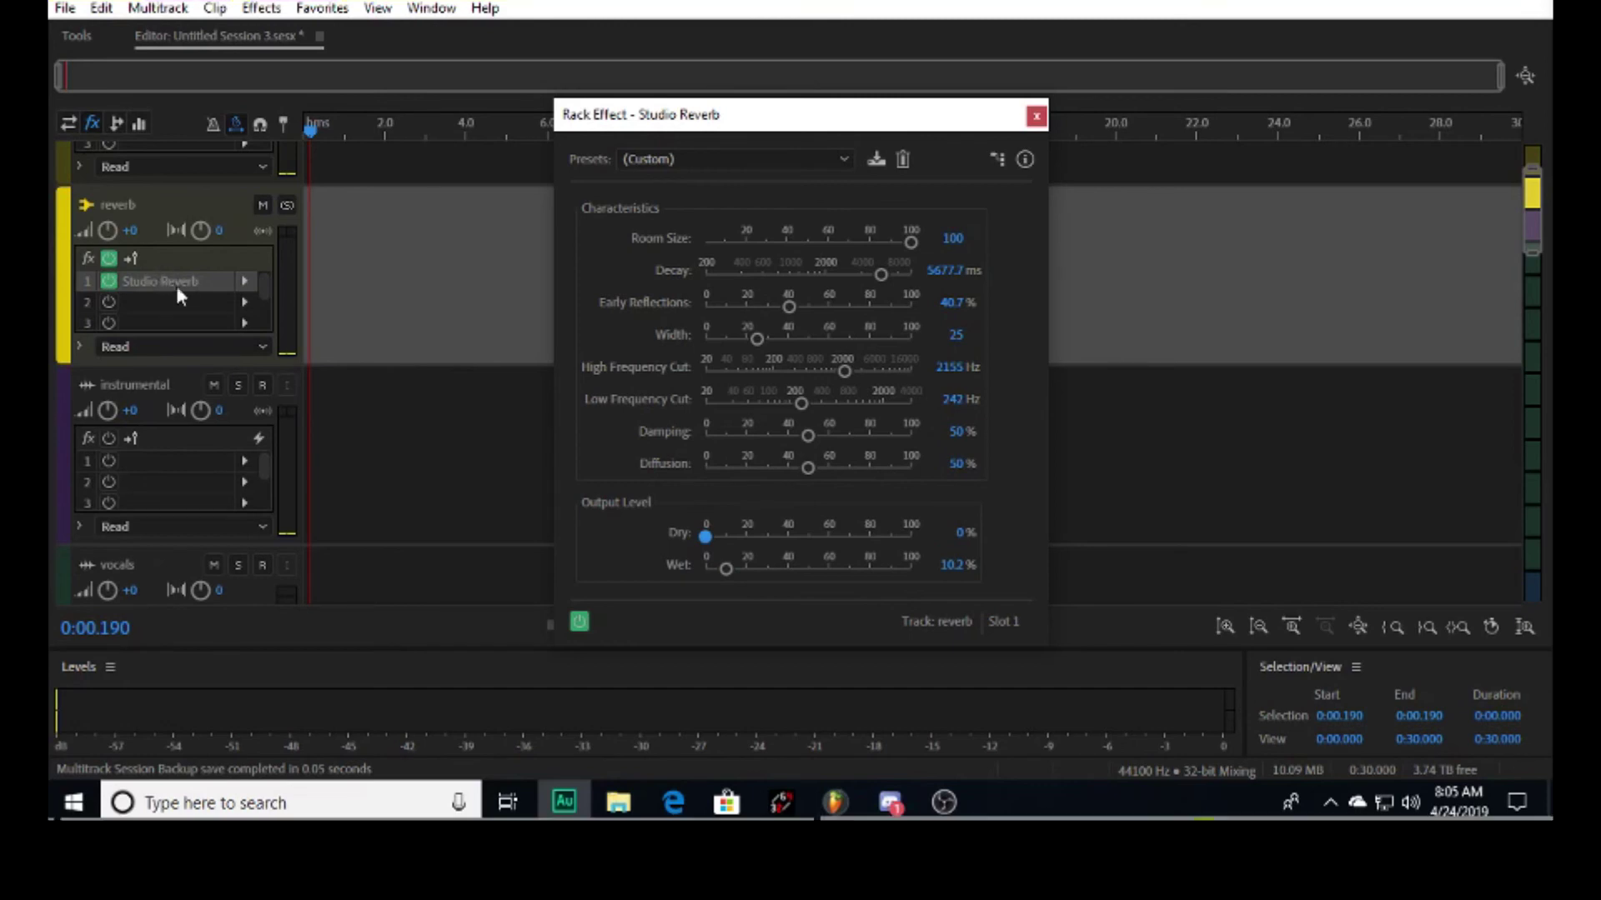
scroll(443, 368, up, 2)
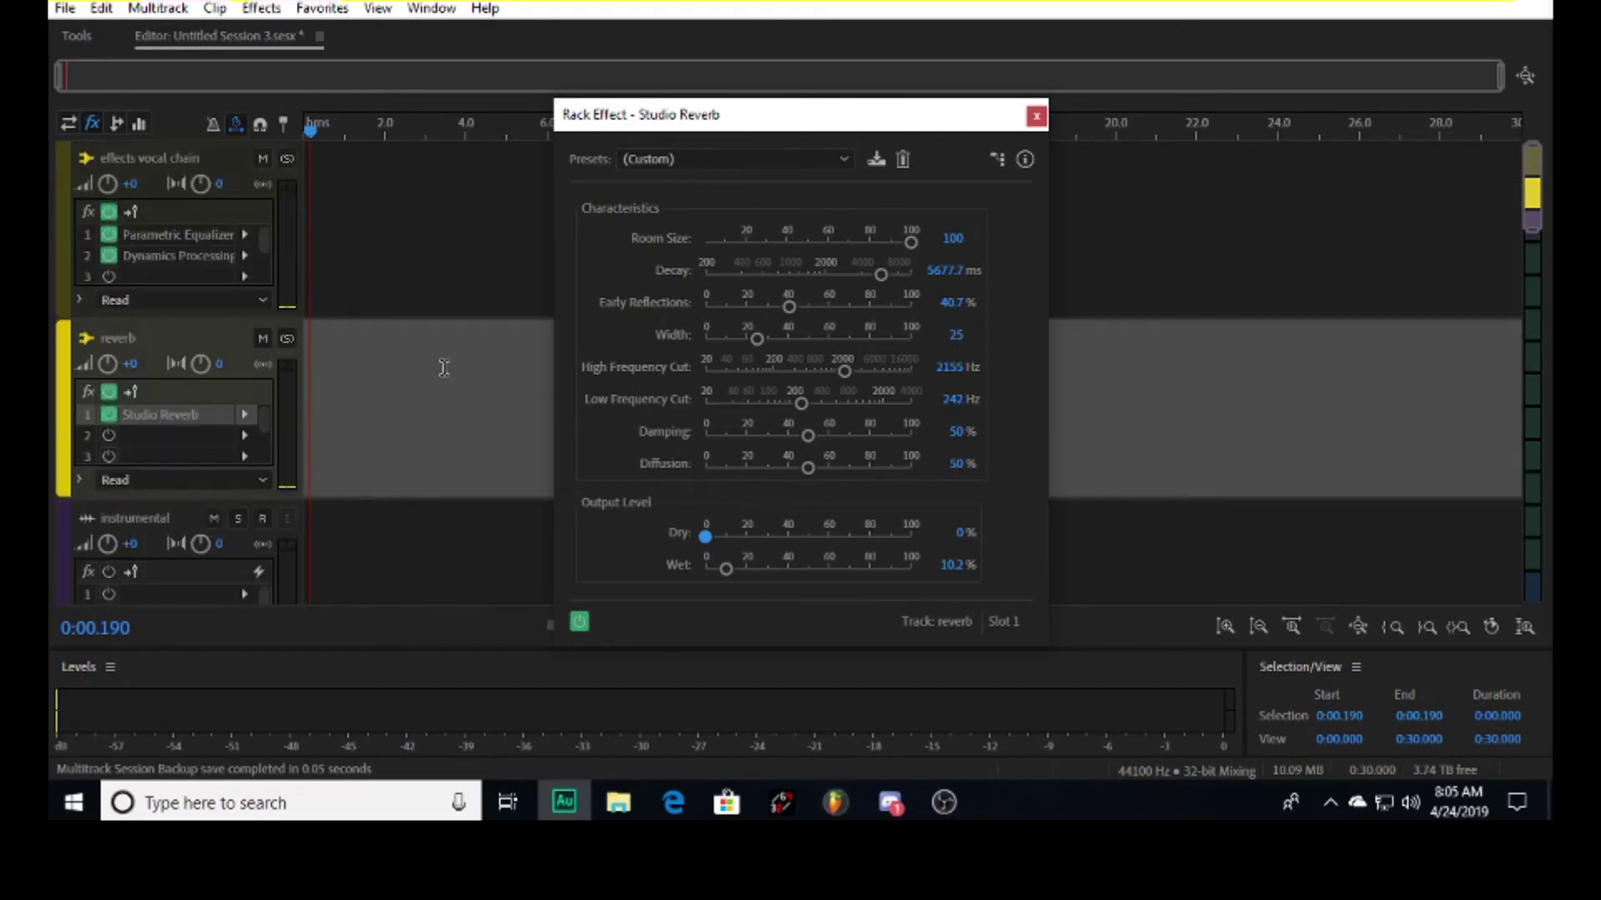
scroll(149, 263, up, 2)
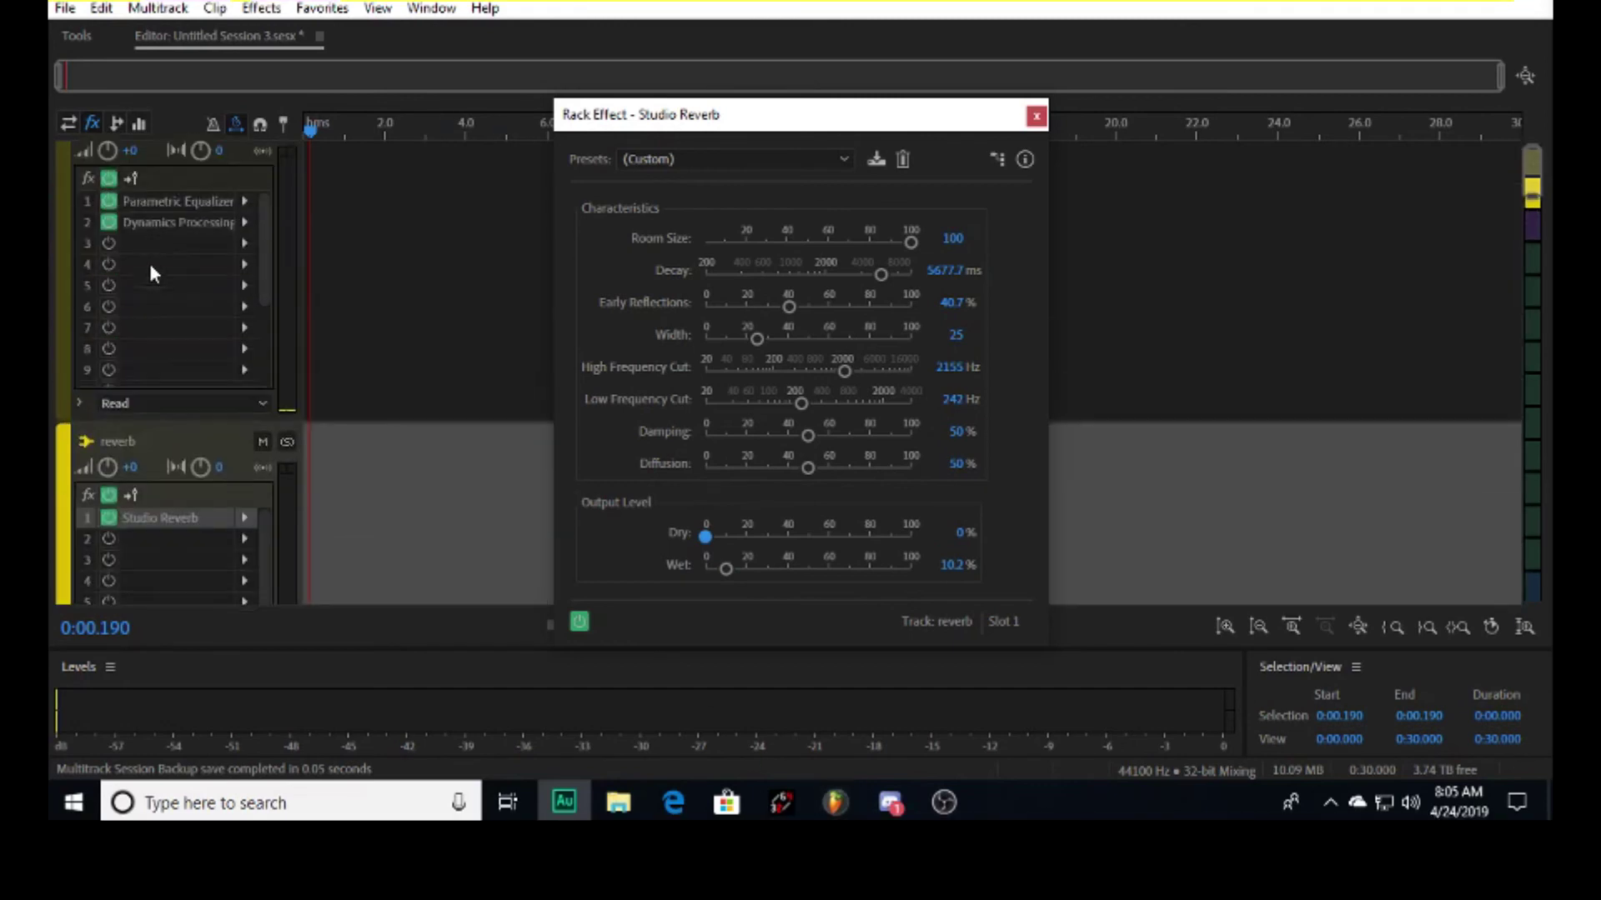
Put Studio Reverb in the effects vocal chain's third slot with Wet lowered to 7.5%
click(246, 242)
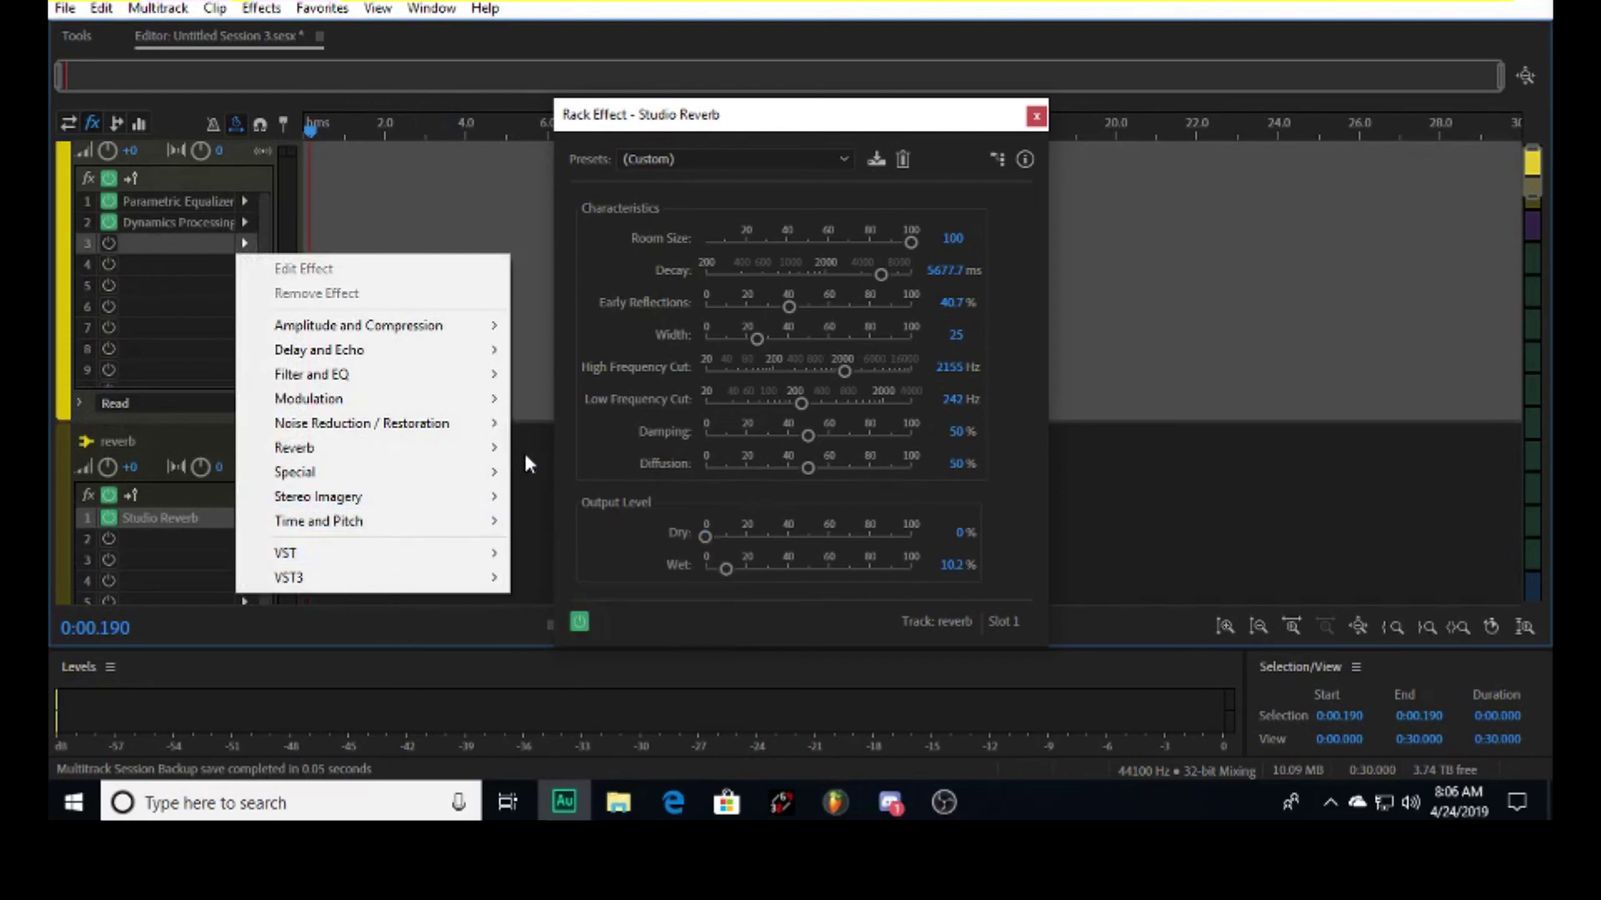
mouse_move(480, 450)
click(583, 523)
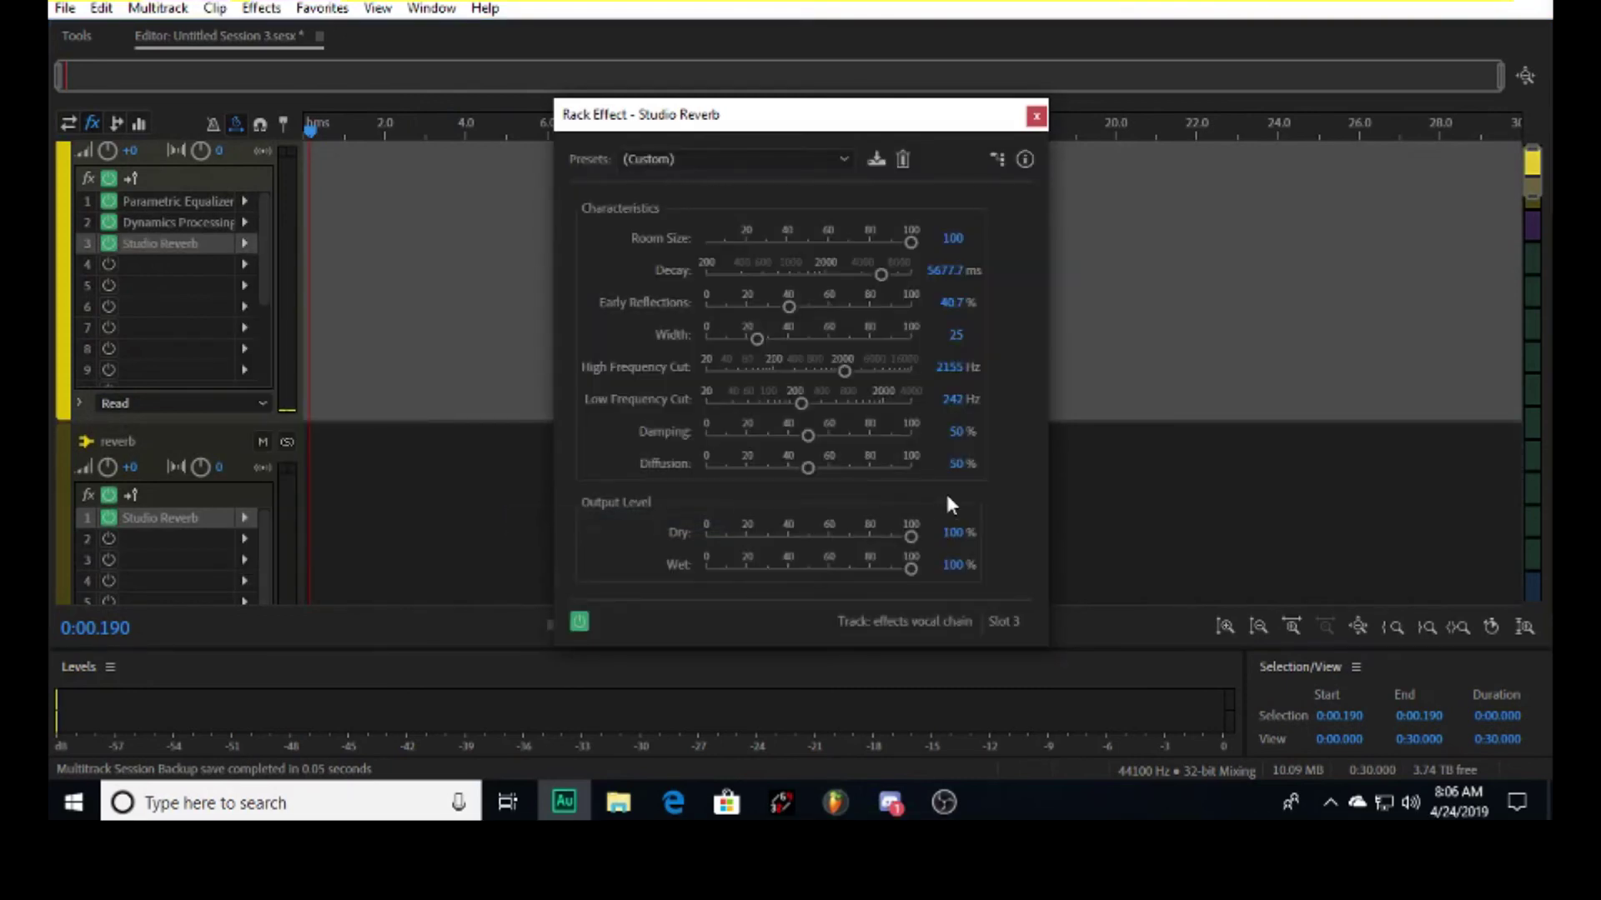
drag(912, 567, 732, 563)
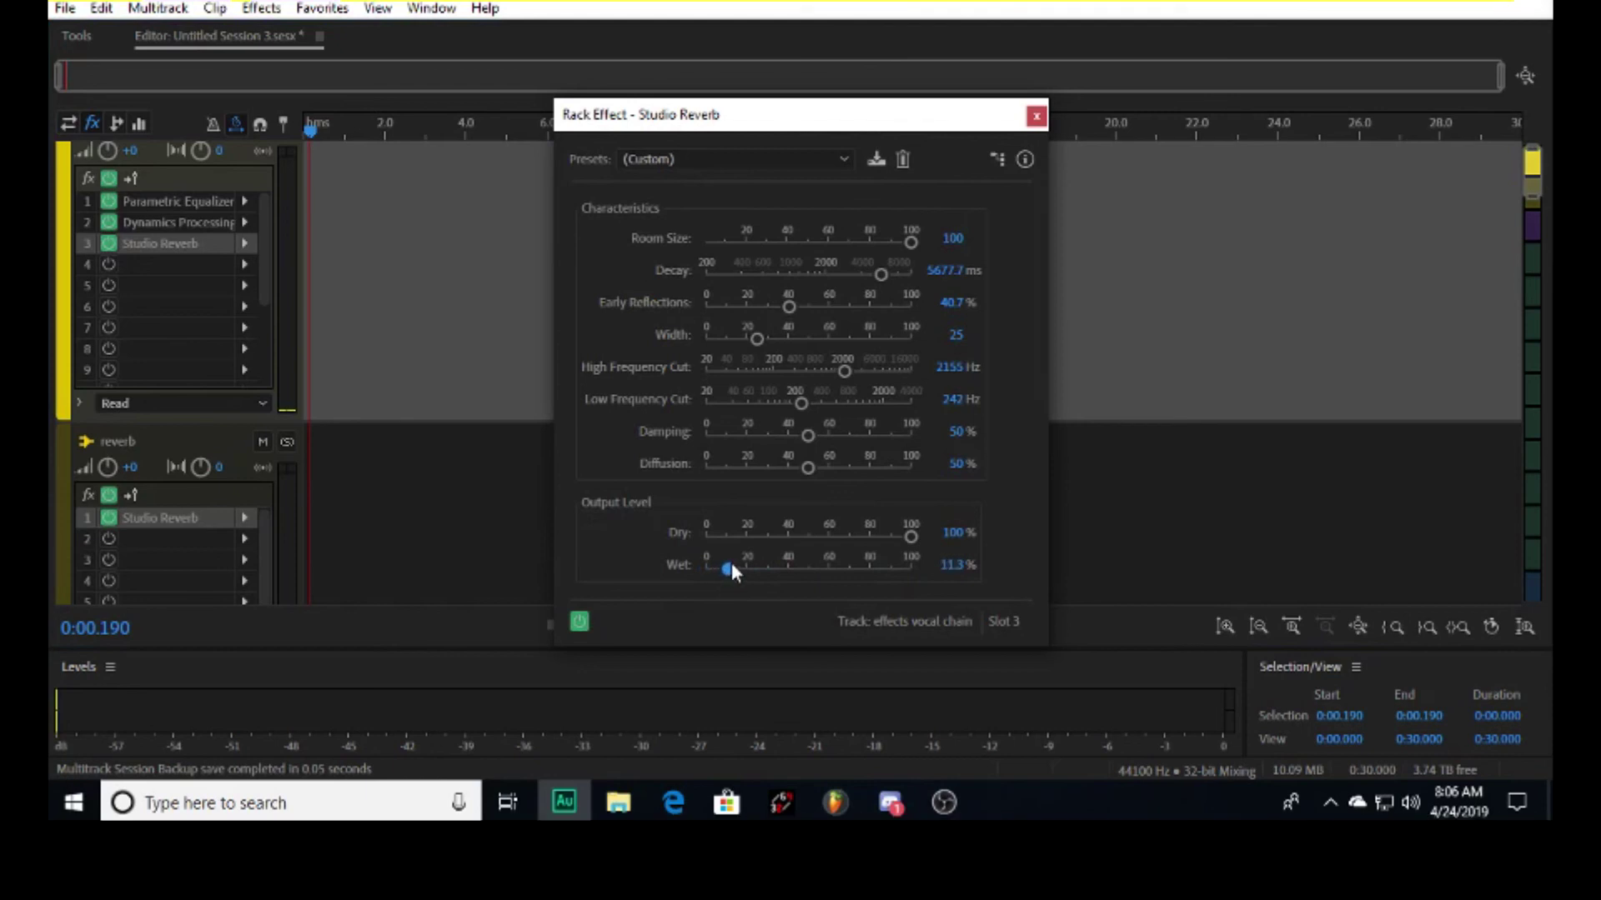
click(1037, 116)
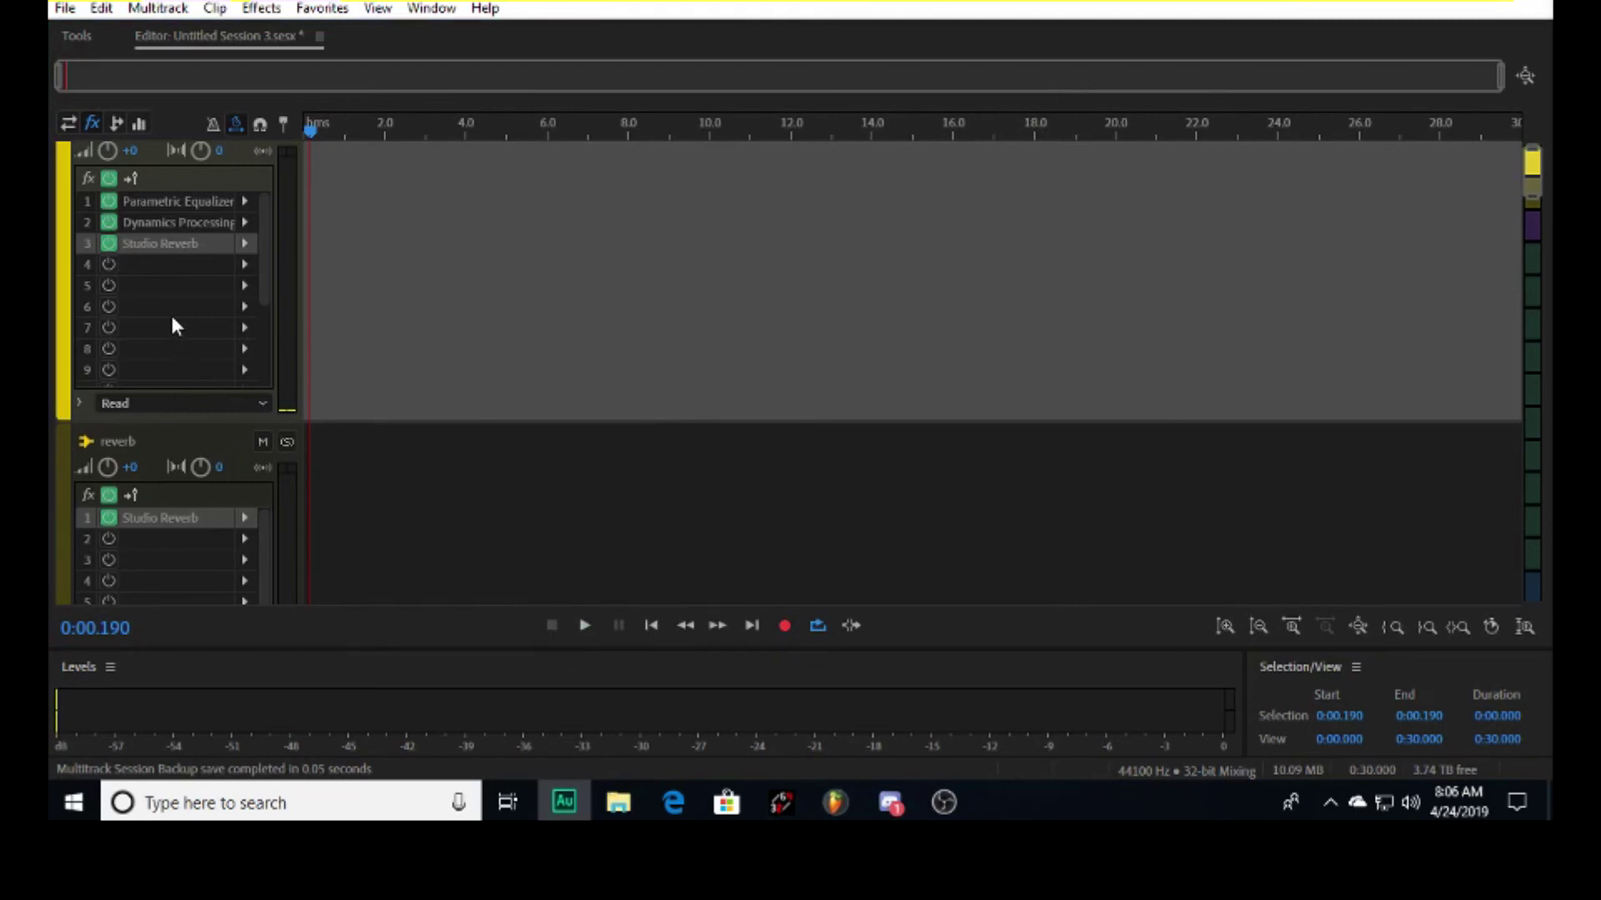
scroll(173, 318, down, 2)
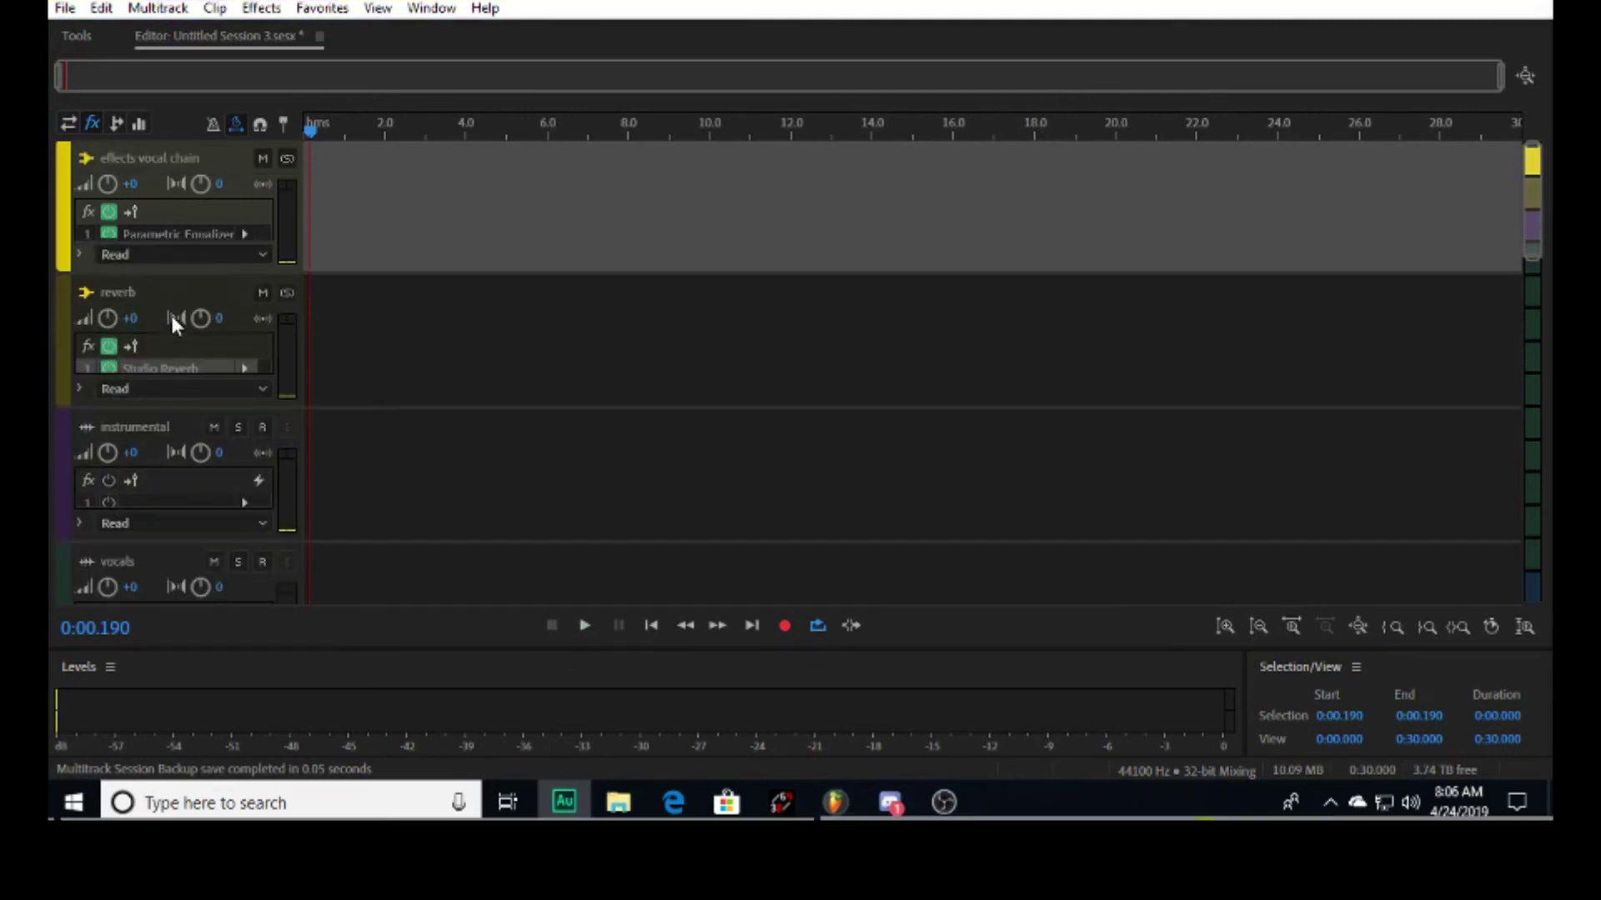